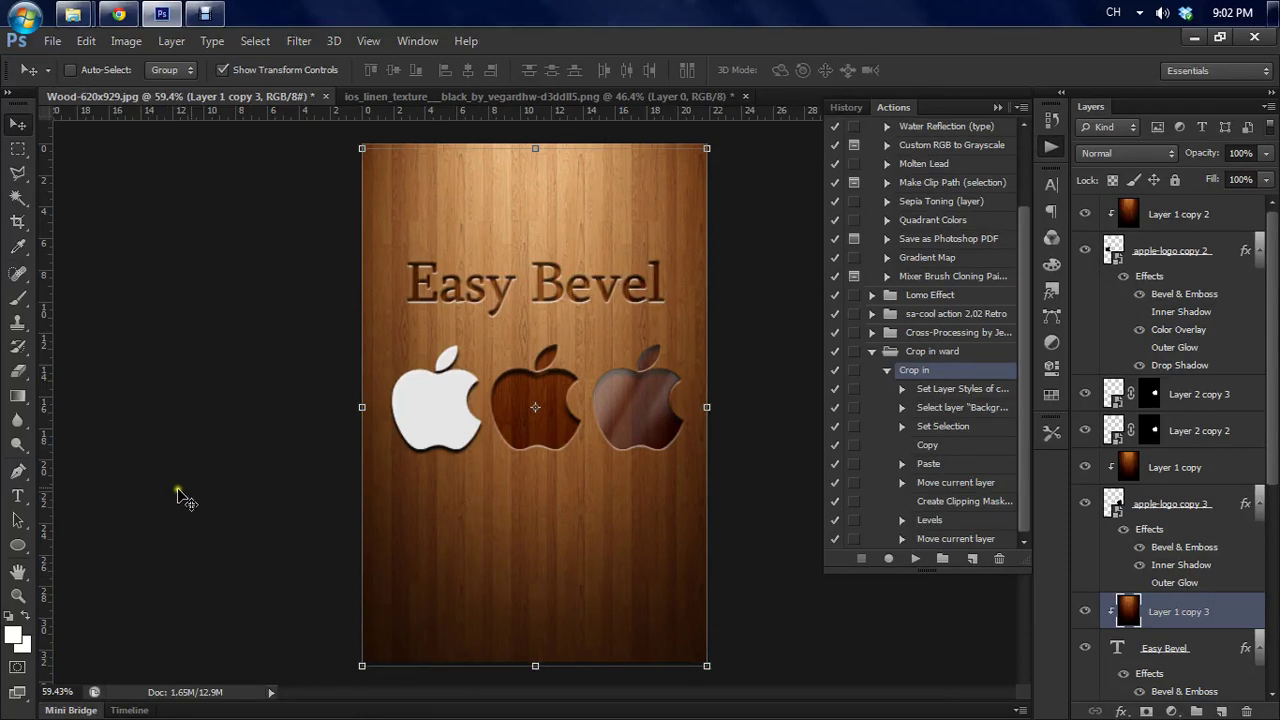
# - Inspect the white apple's layer and the wood background layer, centring the view on the three apples
pyautogui.click(1180, 216)
pyautogui.click(1170, 250)
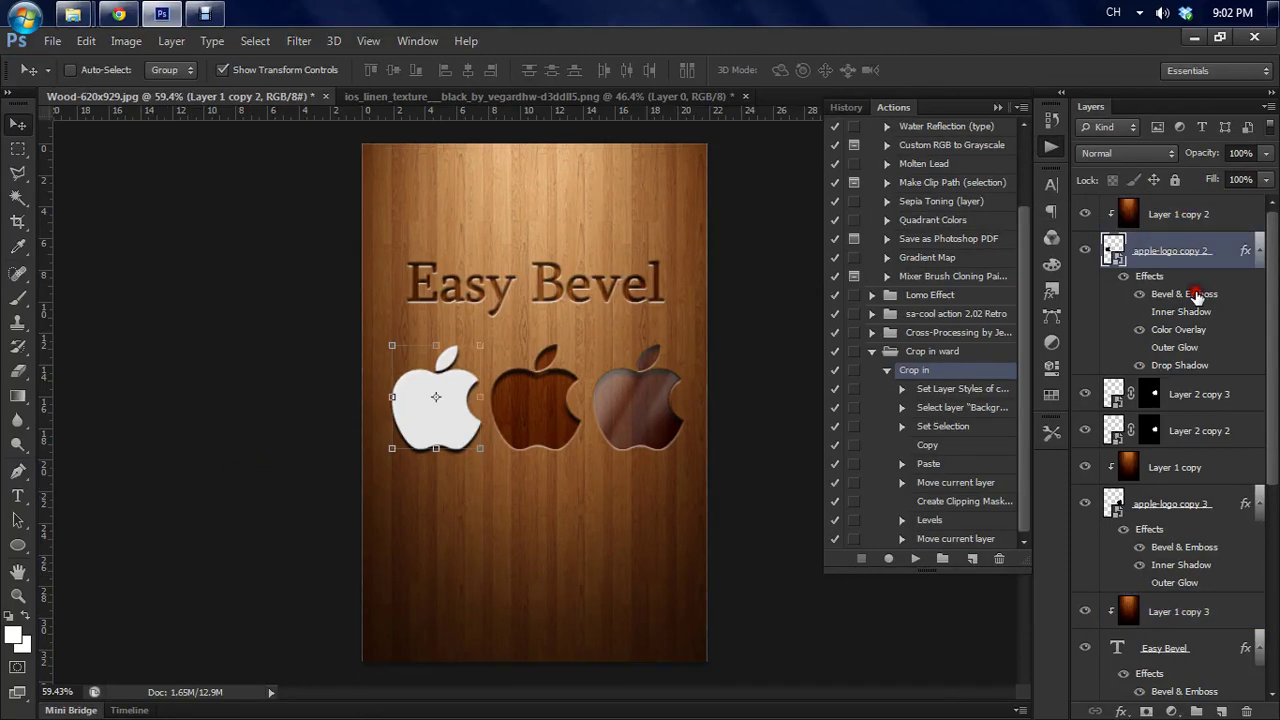
pyautogui.scroll(2, 645, 440)
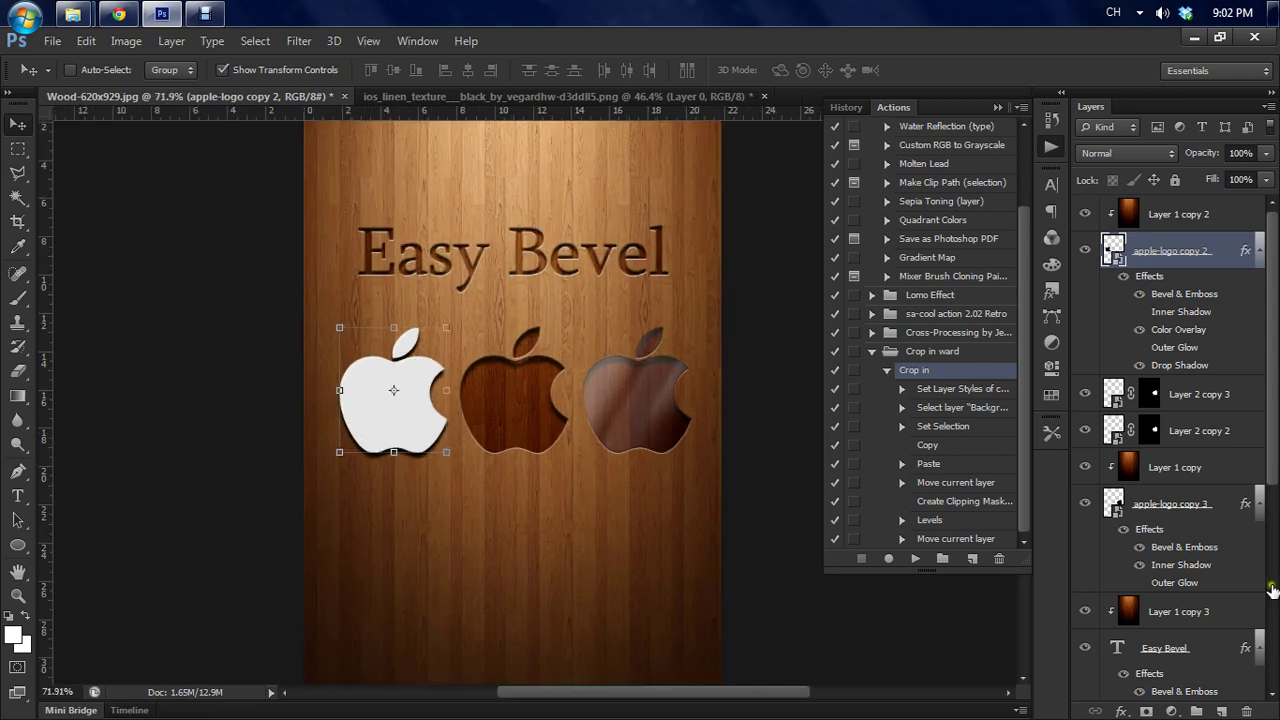
pyautogui.moveTo(1273, 449); pyautogui.dragTo(1274, 645)
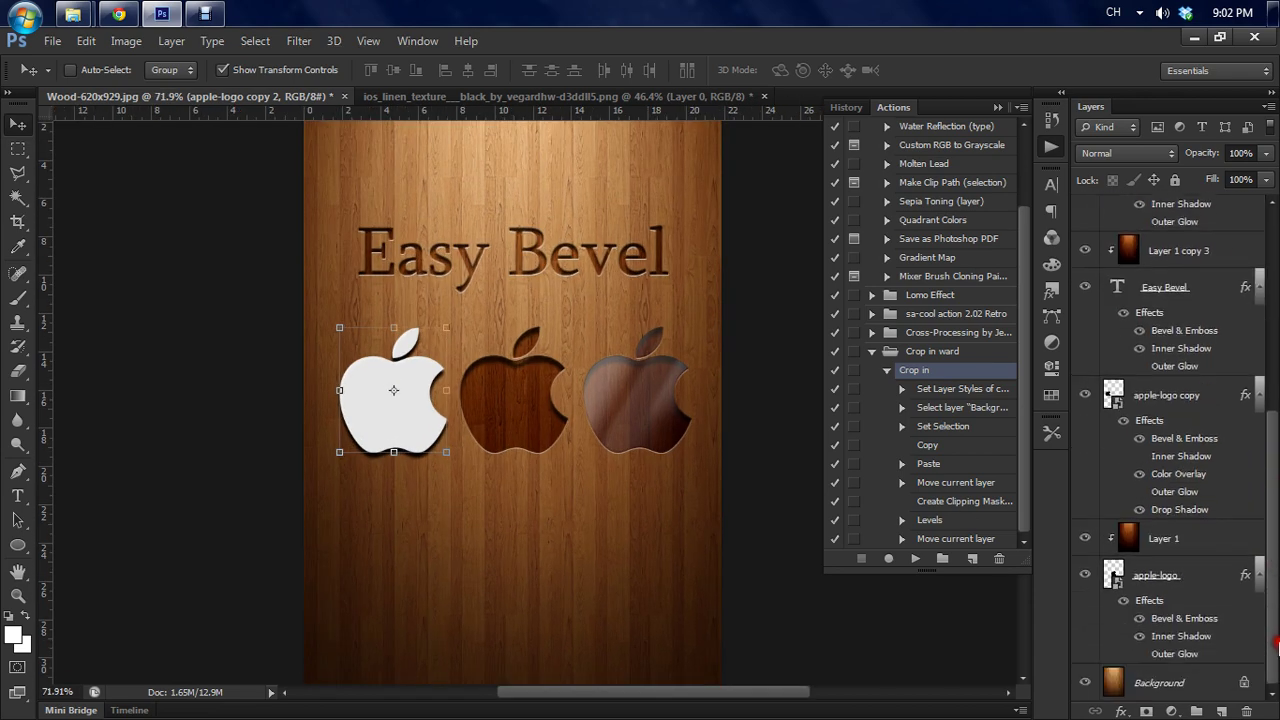
pyautogui.click(1192, 672)
pyautogui.scroll(2, 586, 429)
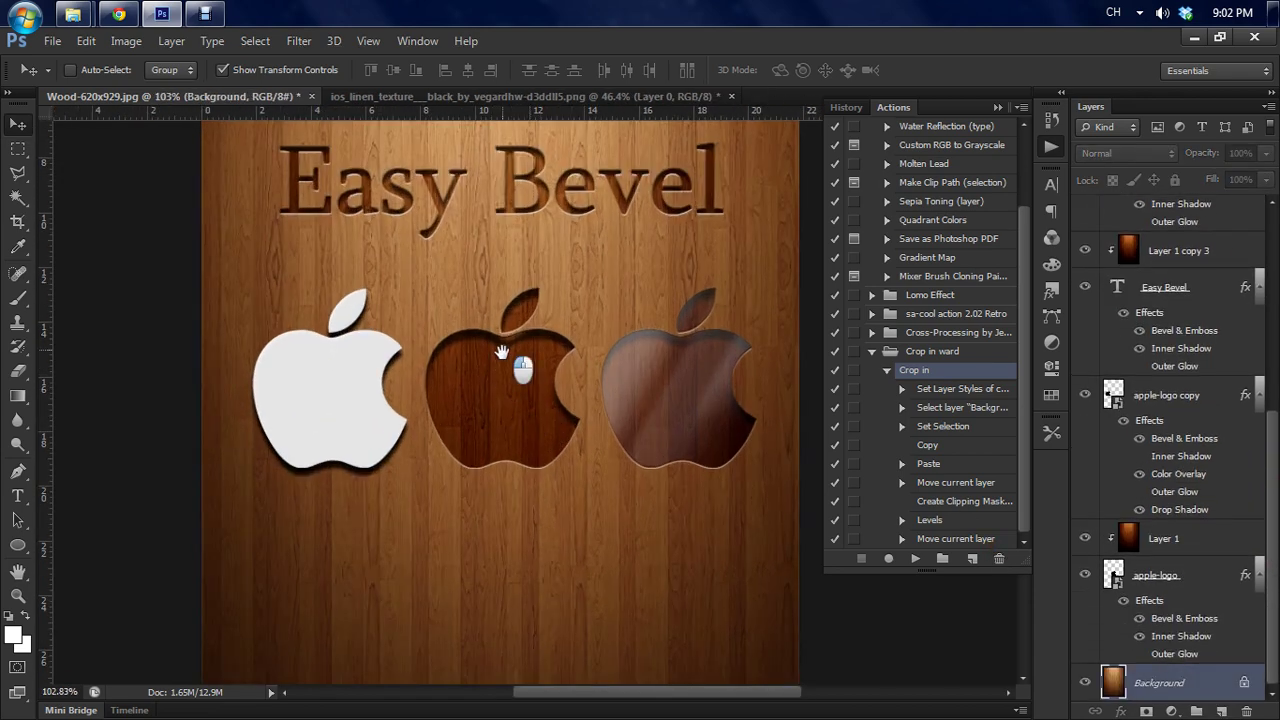
pyautogui.moveTo(501, 351); pyautogui.dragTo(503, 409)
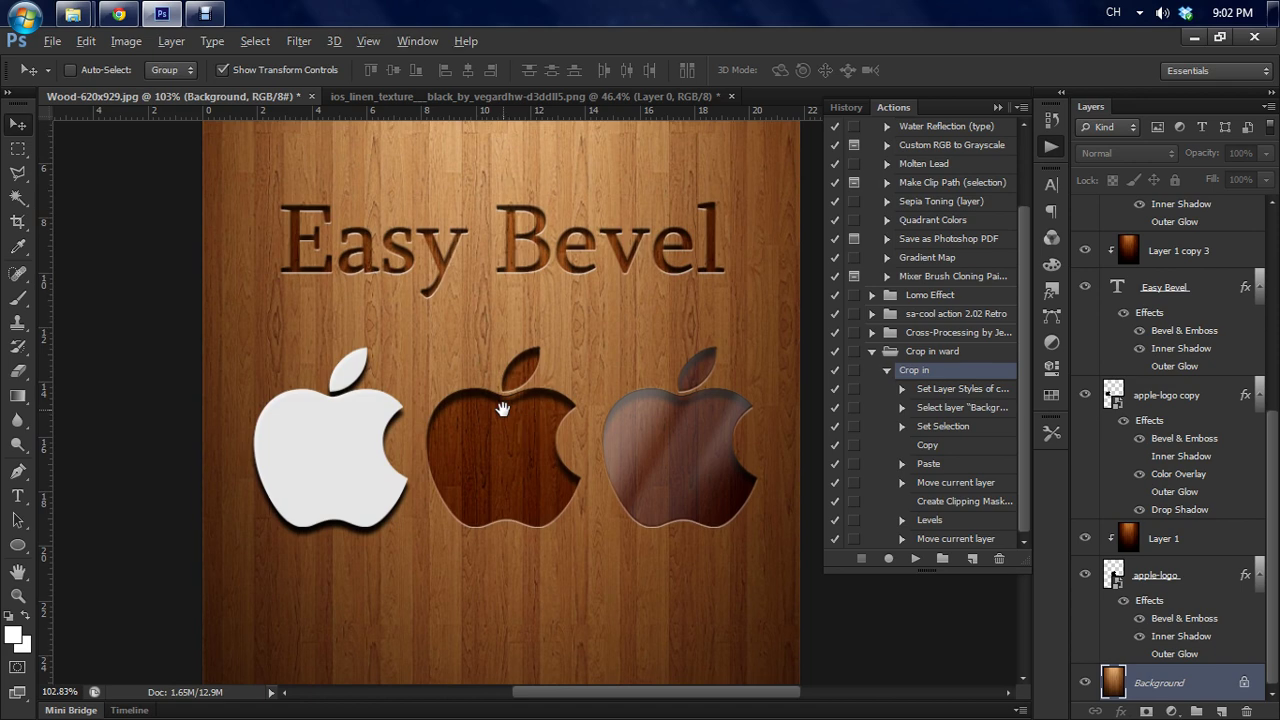
pyautogui.scroll(2, 502, 409)
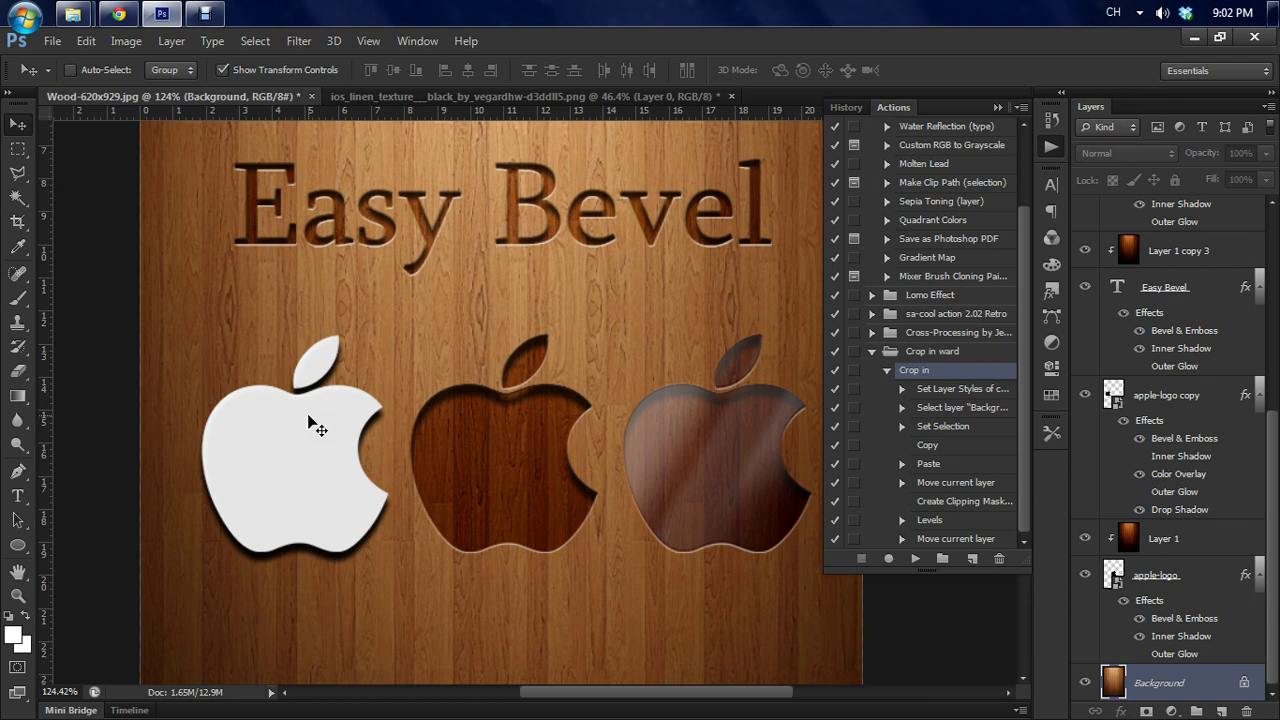
pyautogui.click(254, 438)
pyautogui.scroll(3, 1196, 252)
pyautogui.scroll(3, 1196, 252)
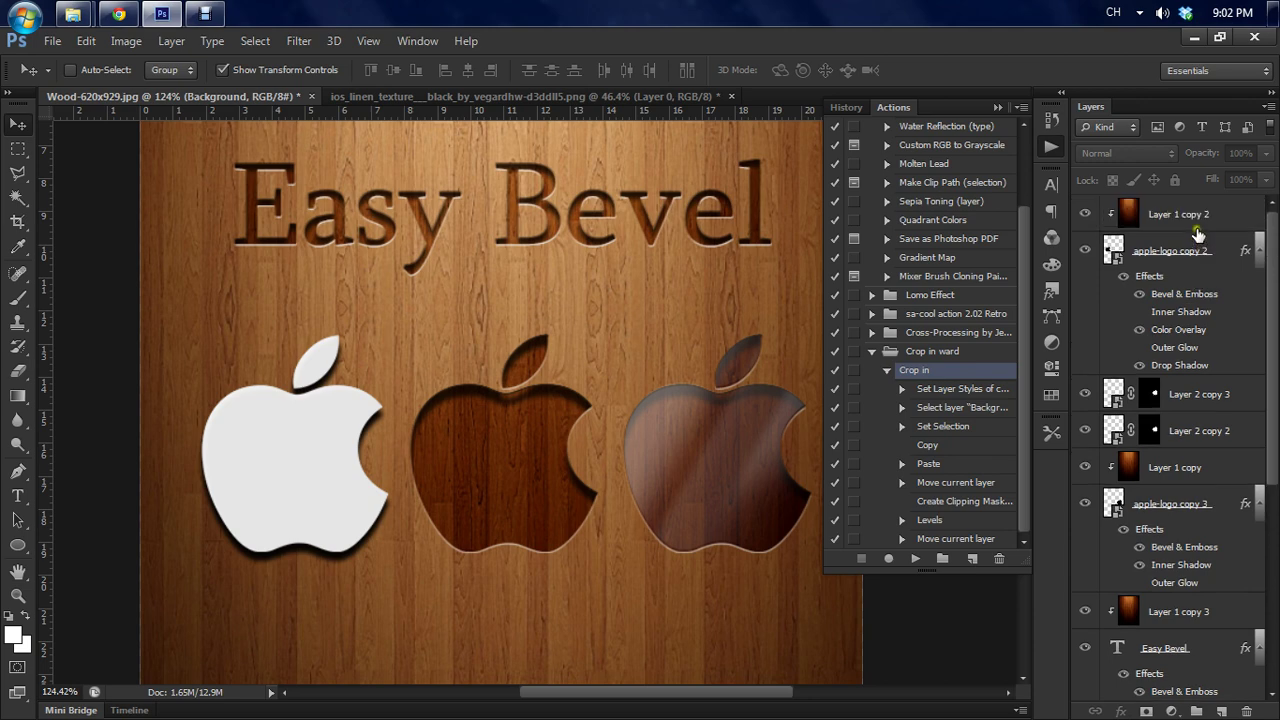
# - Delete the layers from Layer 1 copy 2 down to Layer 1 copy, undoing the text's lost wood layer
pyautogui.click(1205, 223)
pyautogui.click(1192, 394)
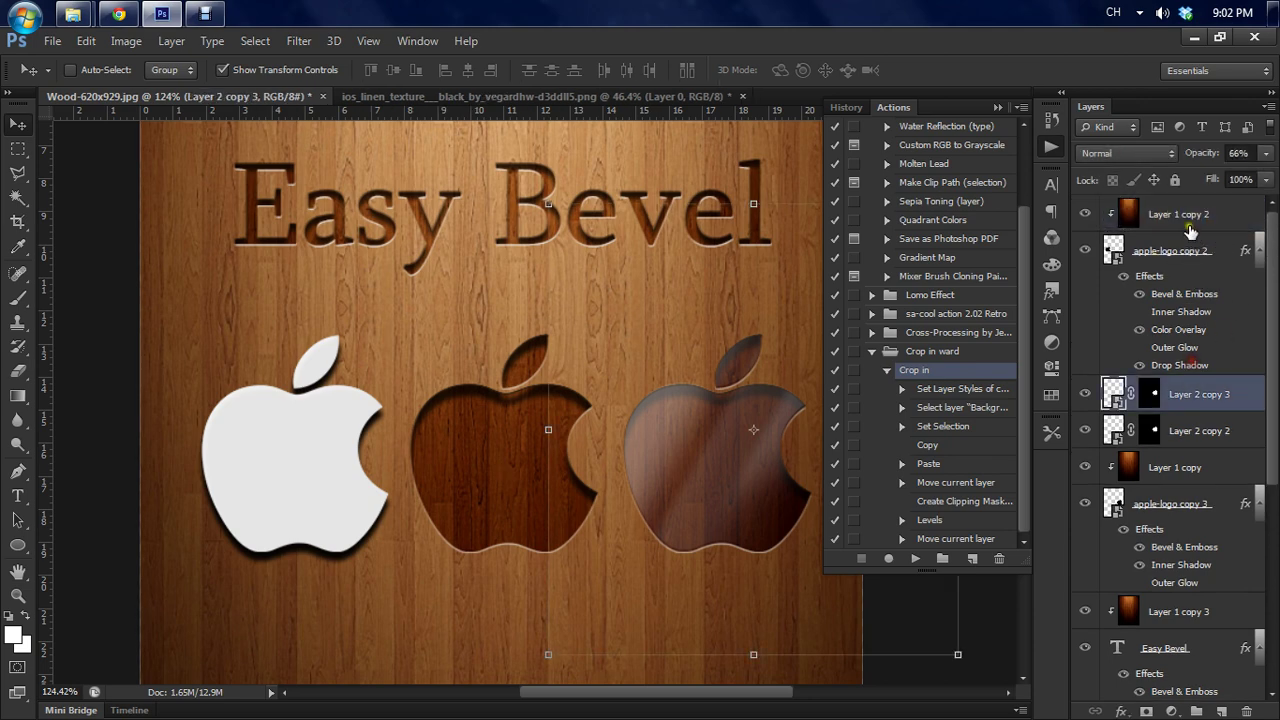
pyautogui.click(1190, 225)
pyautogui.keyDown('shift'); pyautogui.click(1190, 474); pyautogui.keyUp('shift')
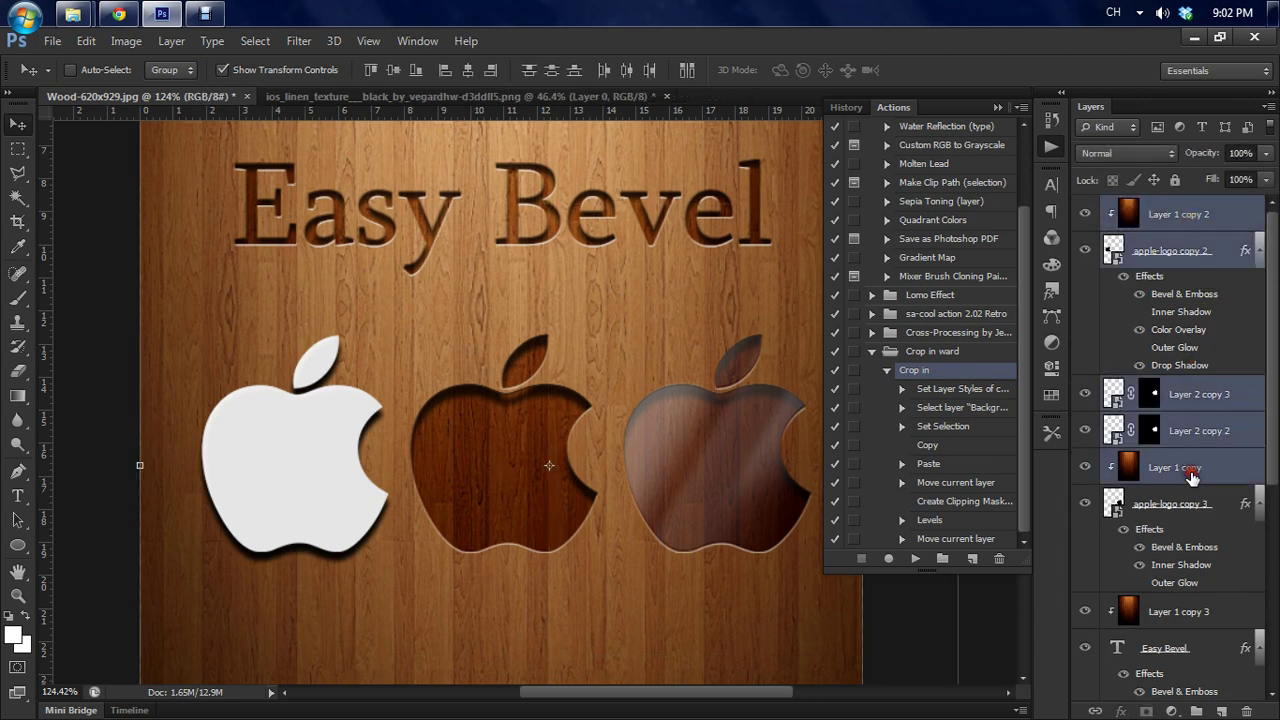
pyautogui.press('Delete')
# - Delete the remaining black apple copy layer and its wood layer
pyautogui.press('Delete')
pyautogui.press('Delete')
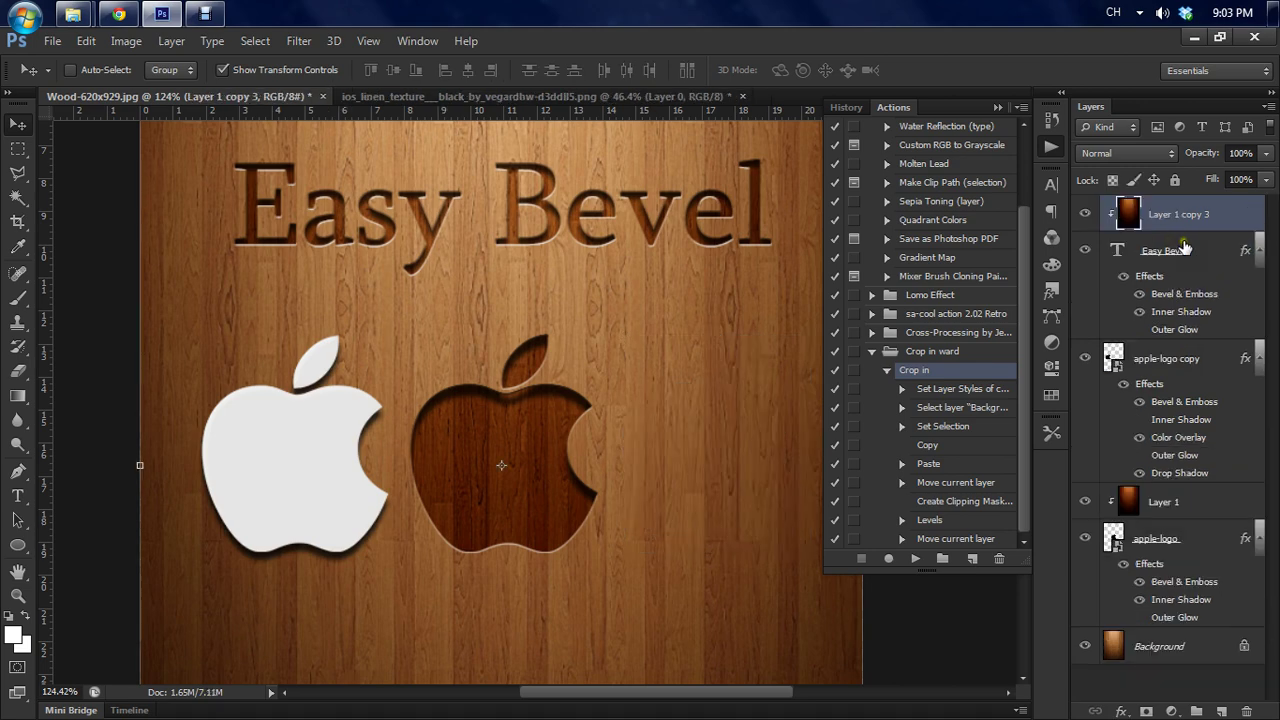
pyautogui.hotkey('ctrl', 'z')
pyautogui.click(1175, 360)
pyautogui.press('Delete')
pyautogui.press('Delete')
pyautogui.press('Delete')
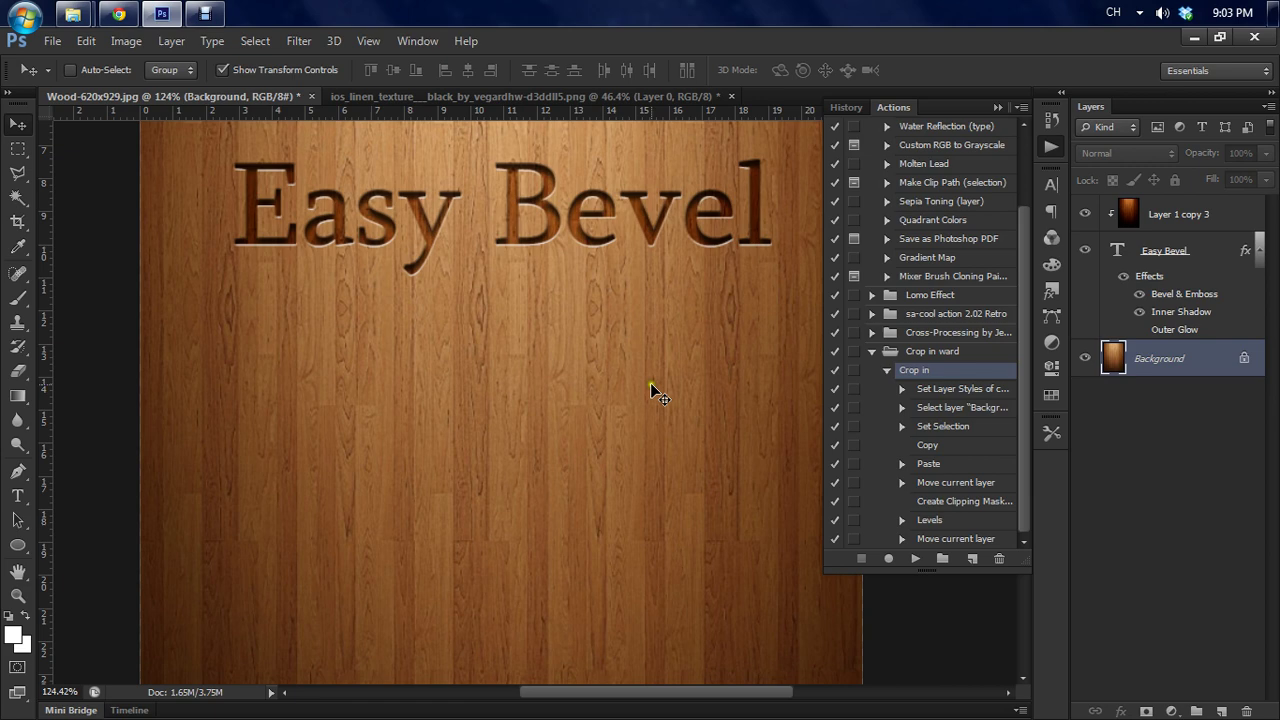
pyautogui.scroll(-2, 578, 424)
pyautogui.scroll(-2, 578, 424)
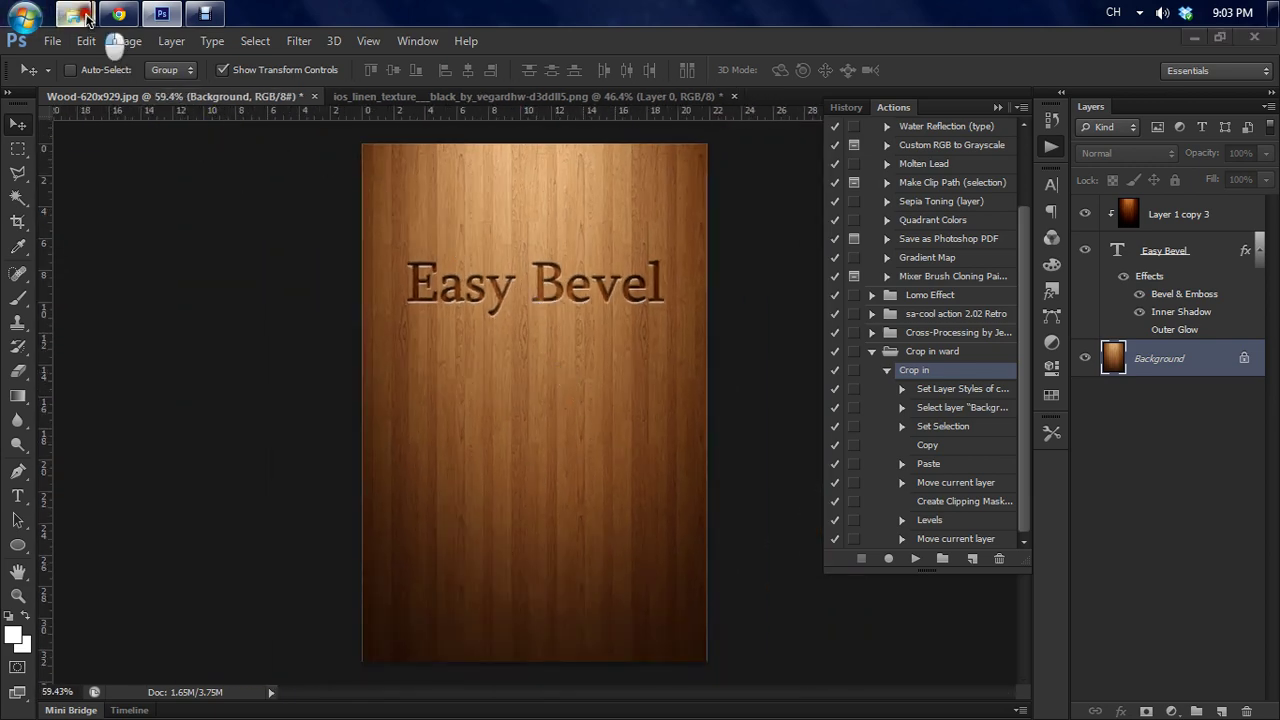
# - Show the Sanbrons Triumbrella EHD (E:) drive and drag Untitled-1 toward Photoshop
pyautogui.moveTo(72, 14)
pyautogui.click(350, 131)
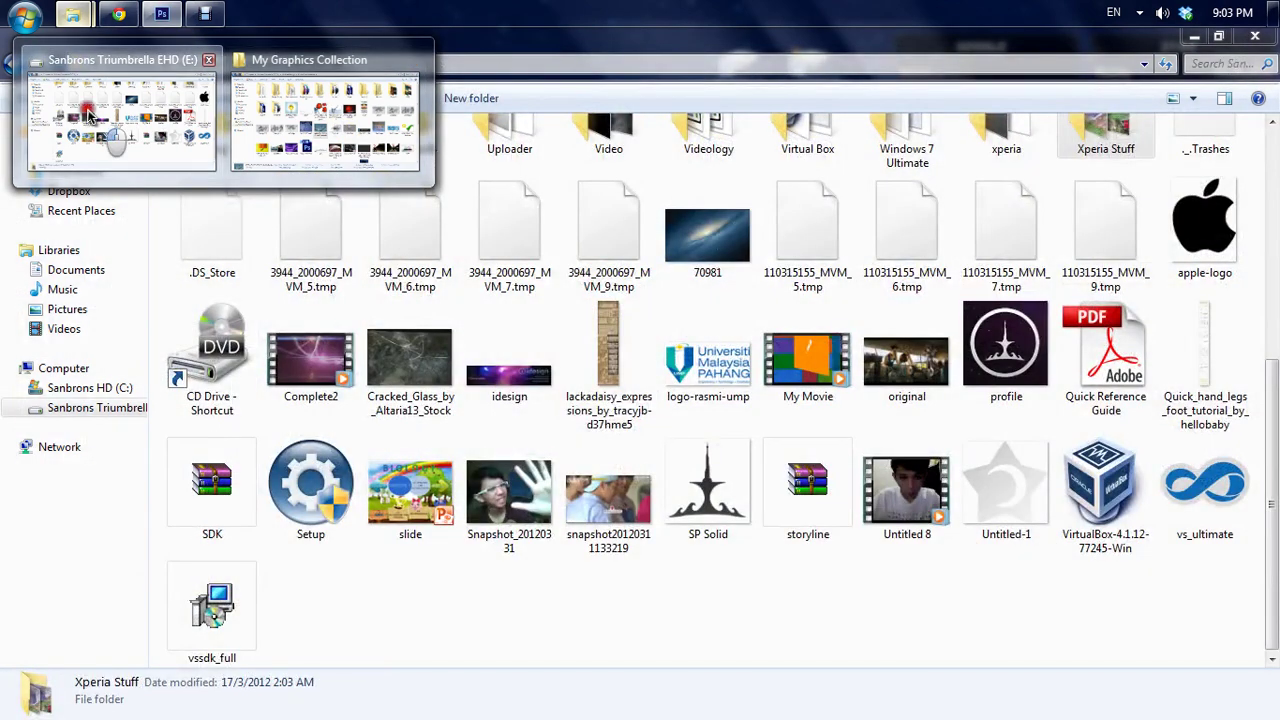
pyautogui.click(112, 135)
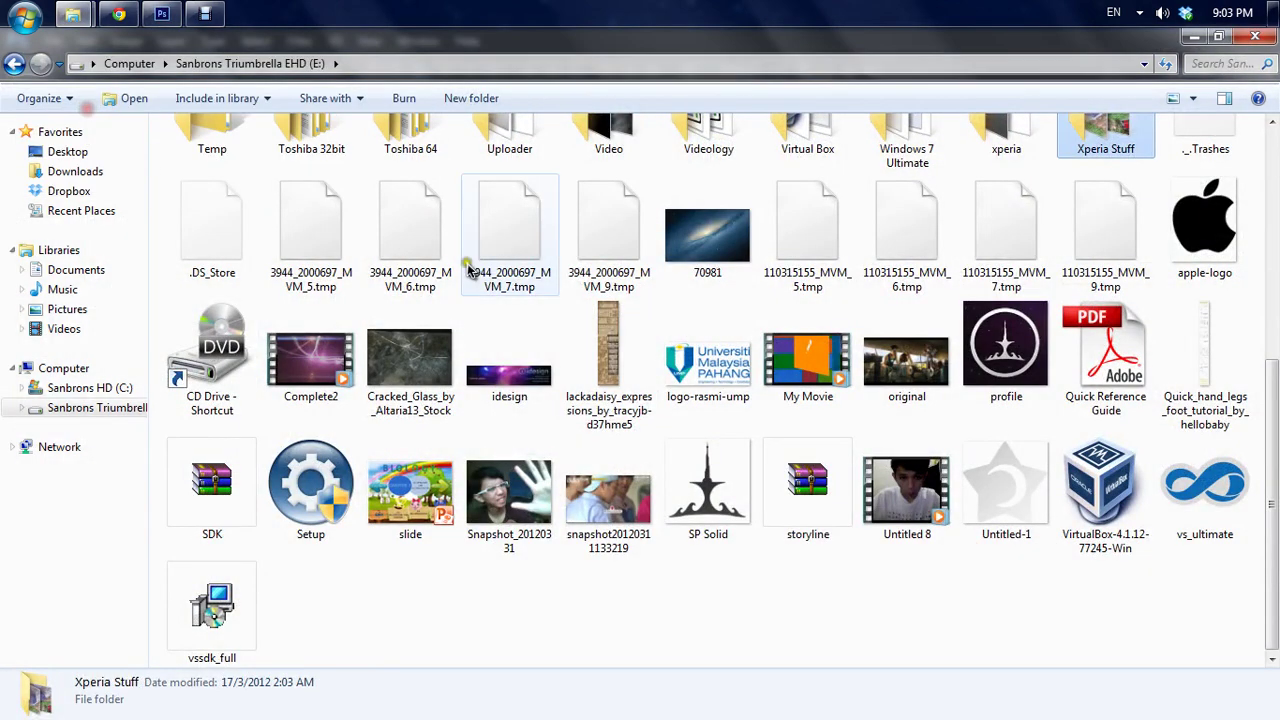
pyautogui.click(1210, 232)
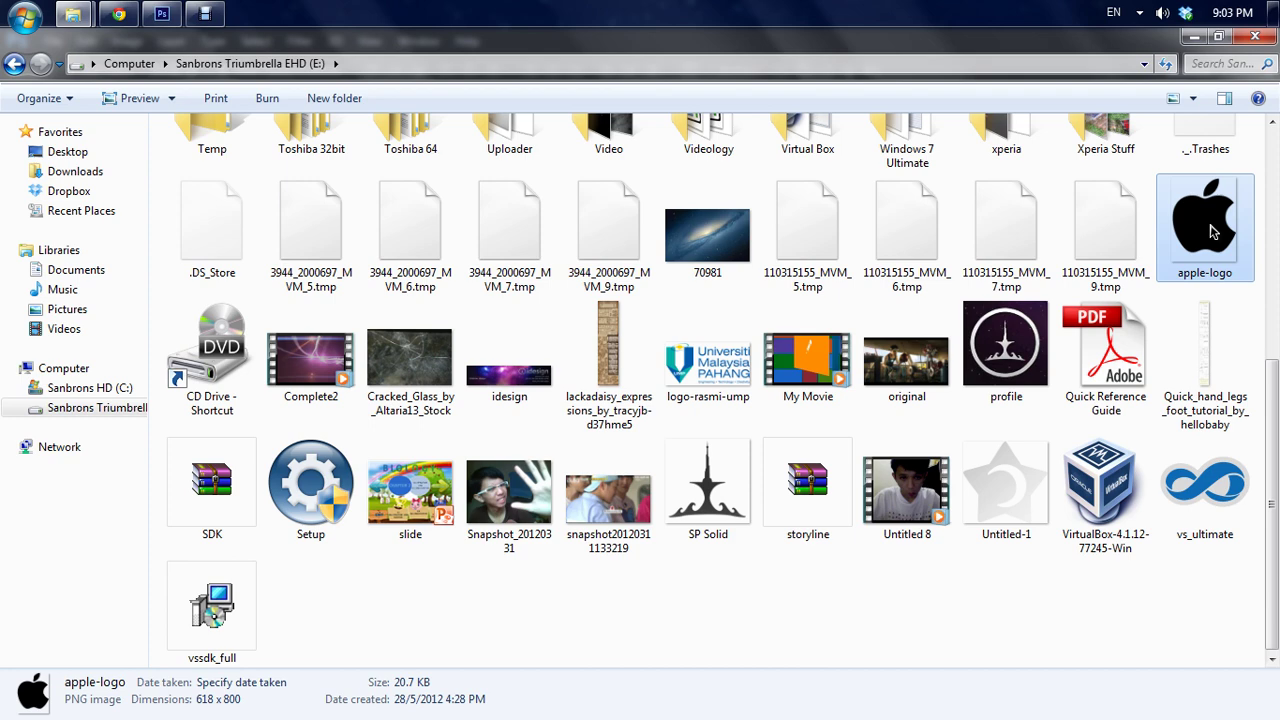
pyautogui.moveTo(1000, 495); pyautogui.dragTo(526, 437)
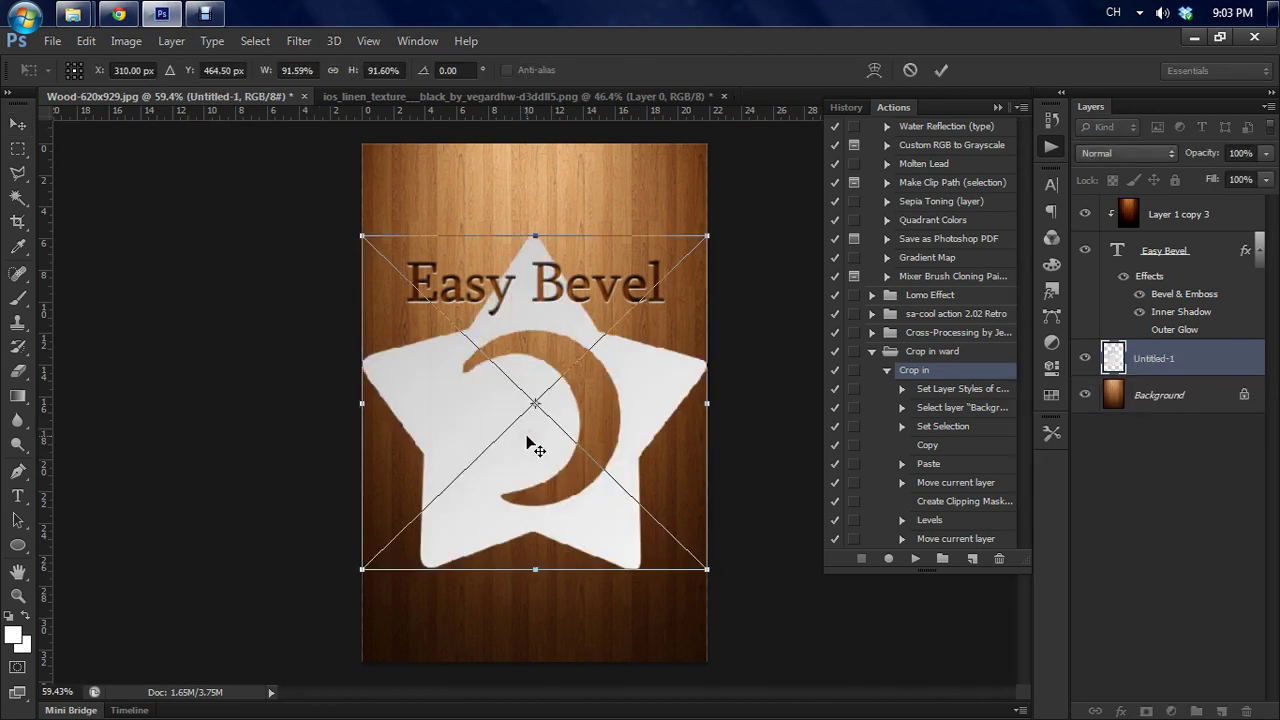
# - Commit the placed Untitled-1 image and scale it to about 37% below the Easy Bevel text
pyautogui.press('Return')
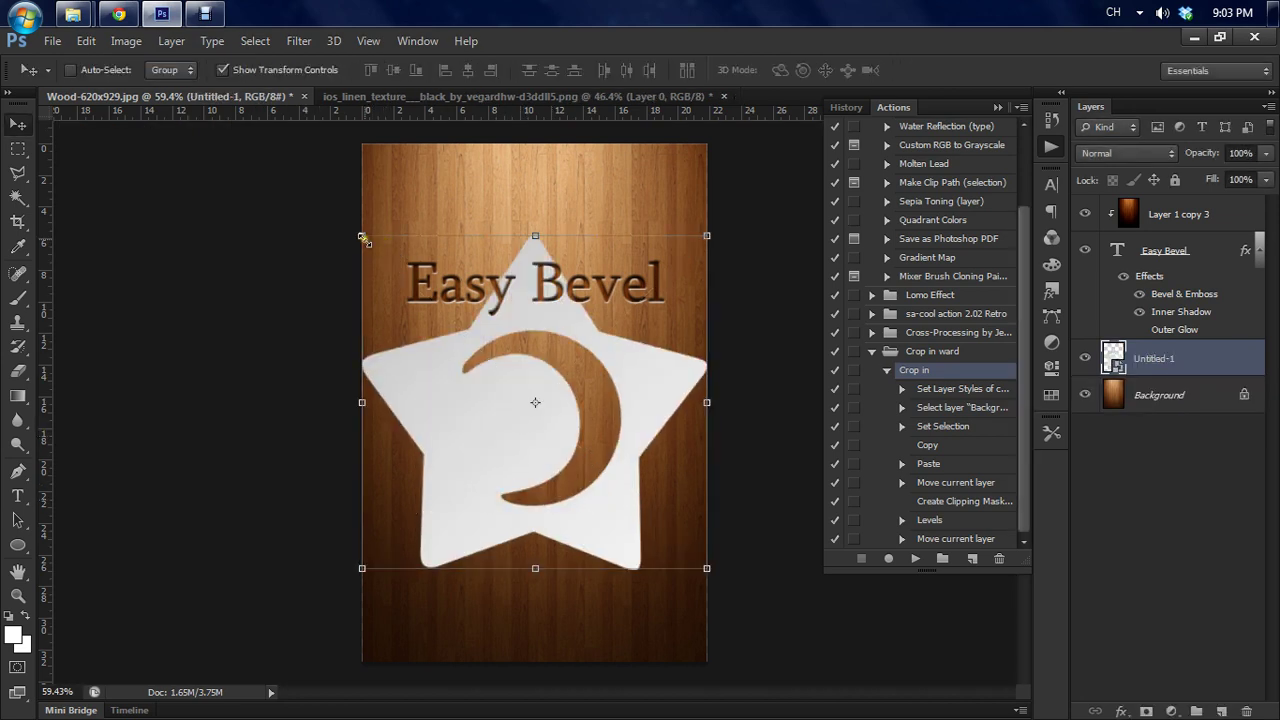
pyautogui.click(364, 238)
pyautogui.moveTo(364, 238); pyautogui.dragTo(455, 350)
pyautogui.press('Return')
pyautogui.scroll(3, 507, 405)
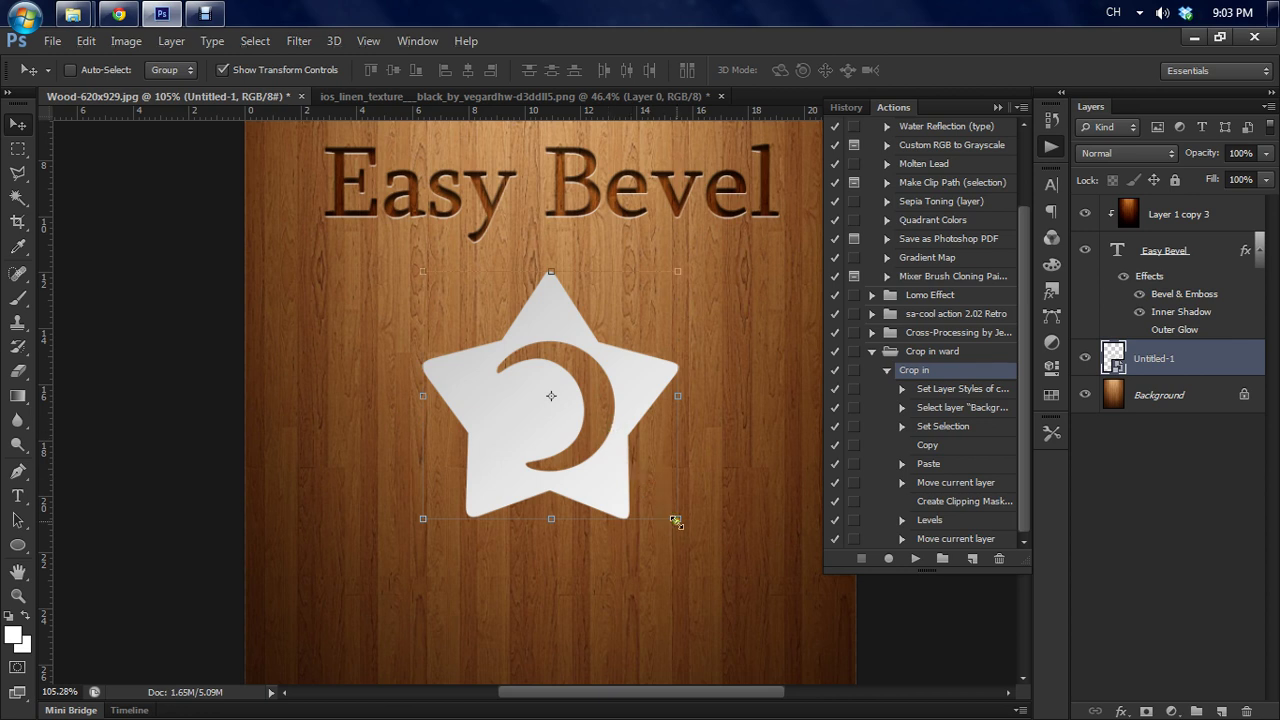
pyautogui.moveTo(676, 521)
pyautogui.mouseDown()
pyautogui.moveTo(666, 524)
pyautogui.moveTo(673, 515)
pyautogui.mouseUp()
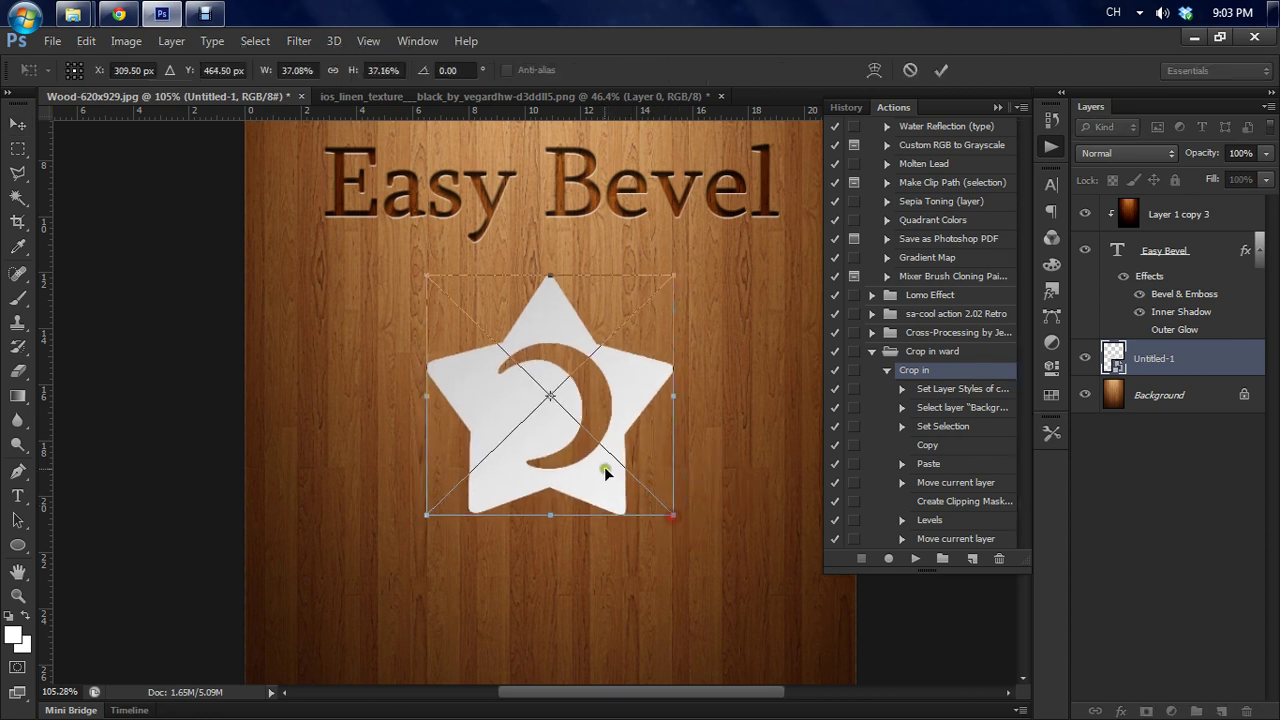
pyautogui.press('Return')
pyautogui.click(1143, 360)
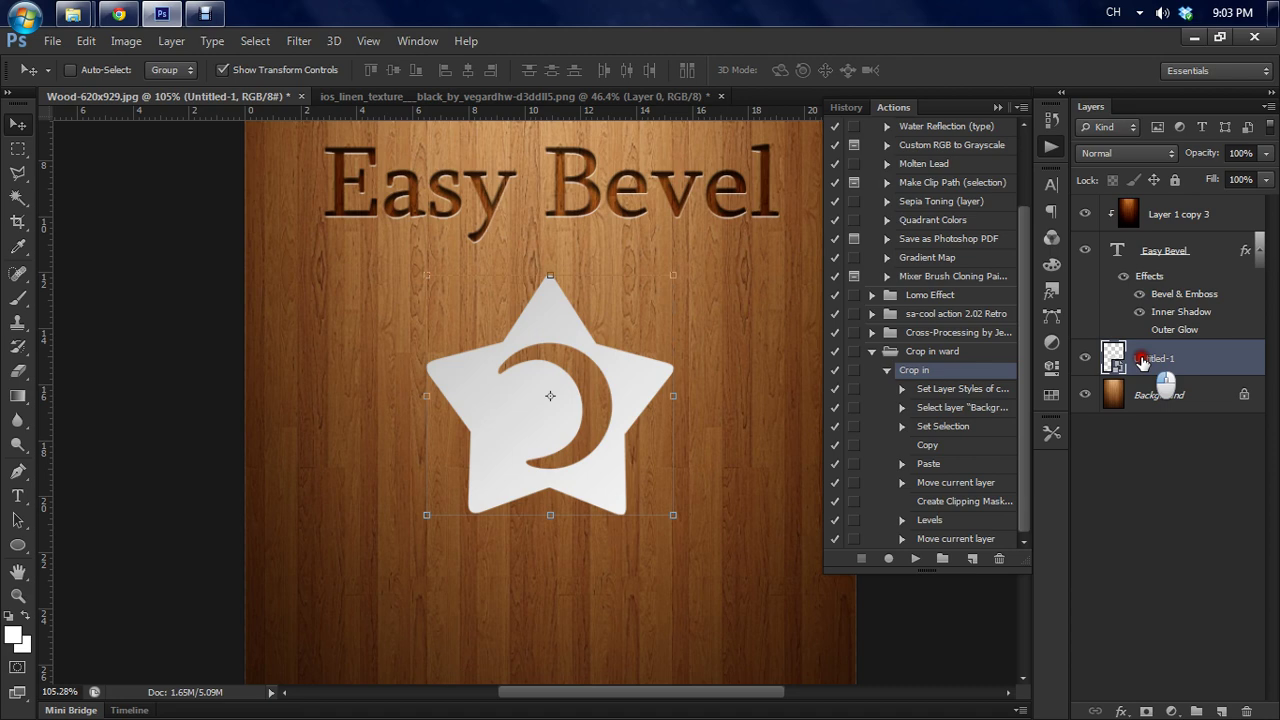
# - Change the Untitled-1 layer's name to 'Shape'
pyautogui.rightClick(1143, 360)
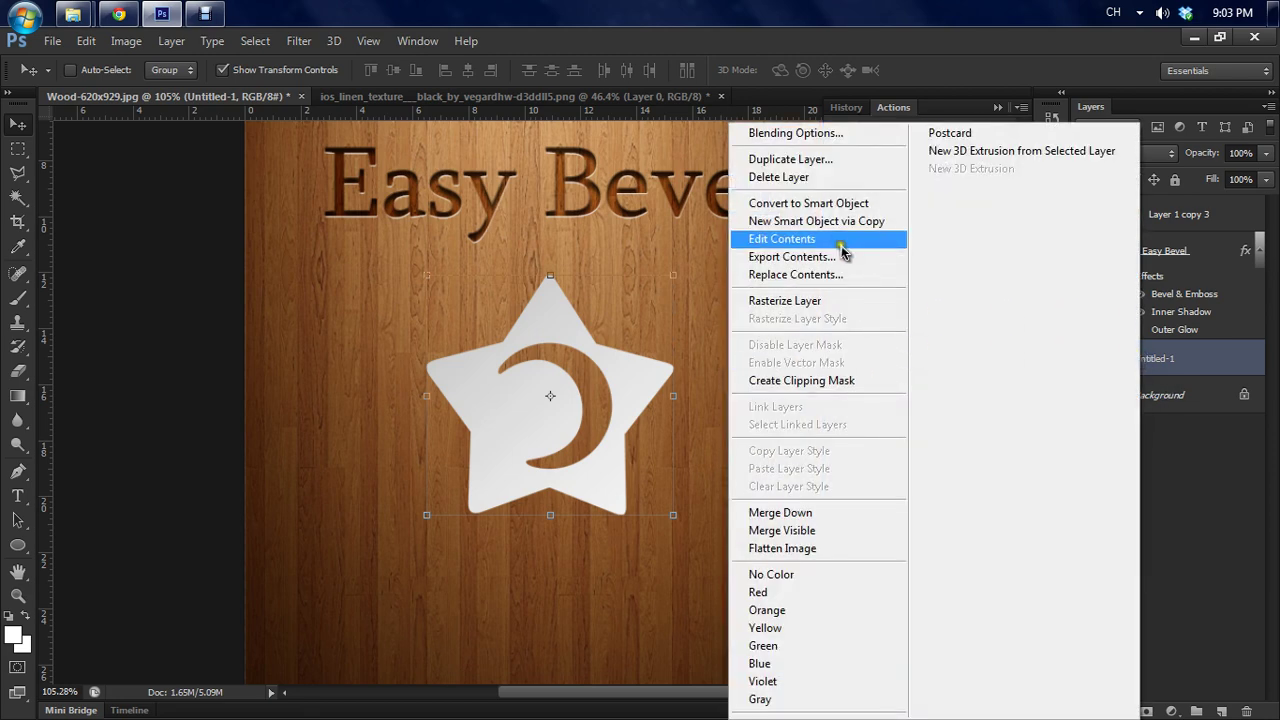
pyautogui.click(1183, 358)
pyautogui.doubleClick(1164, 358)
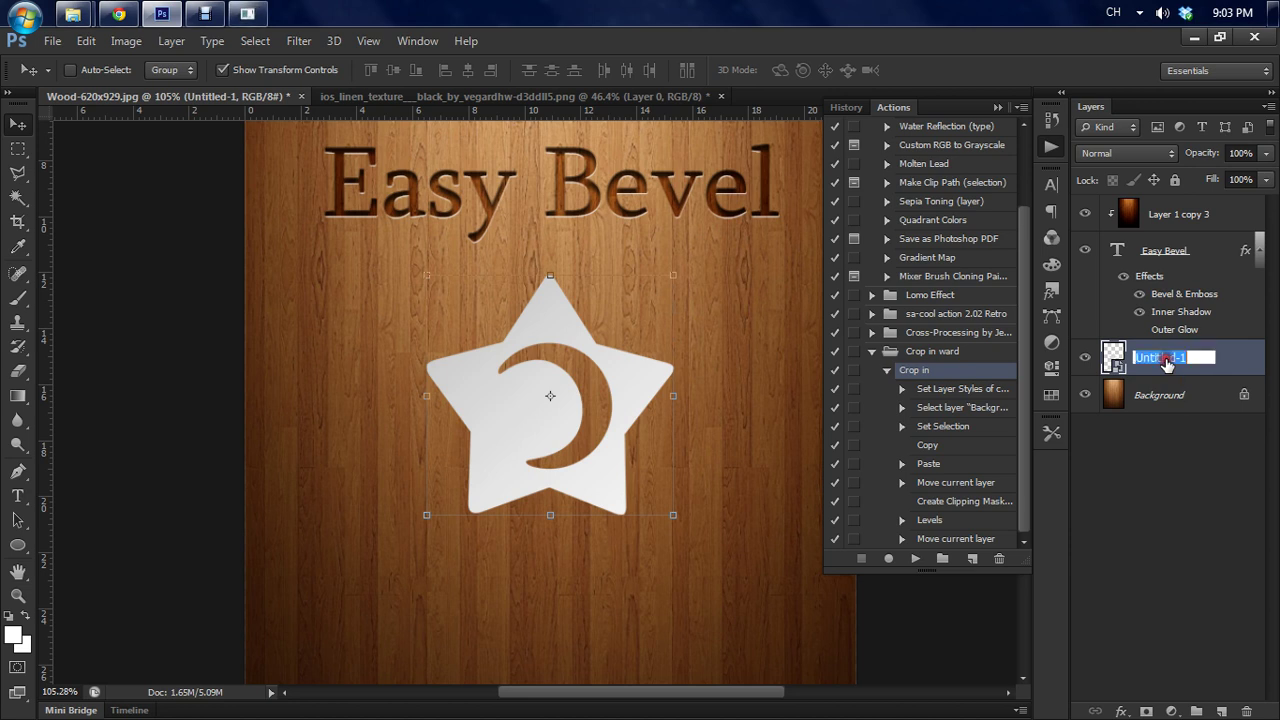
pyautogui.write('Shape')
pyautogui.press('Return')
pyautogui.doubleClick(1150, 358)
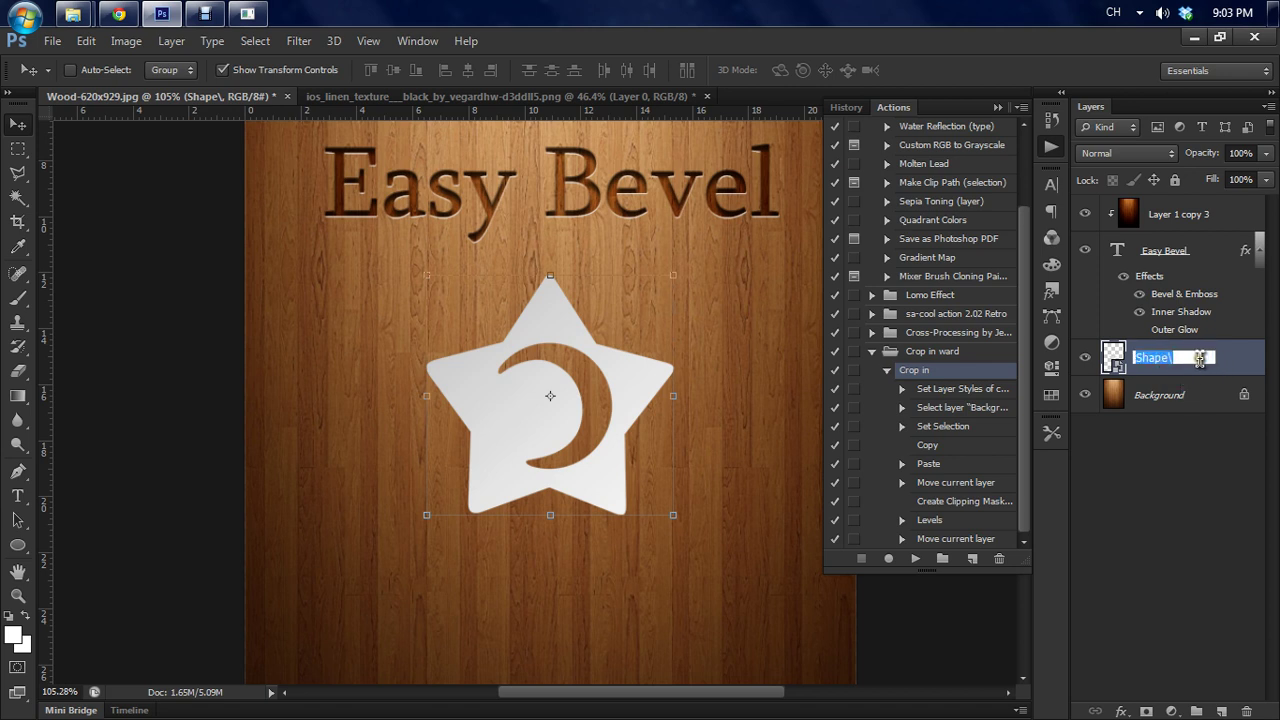
pyautogui.click(1199, 474)
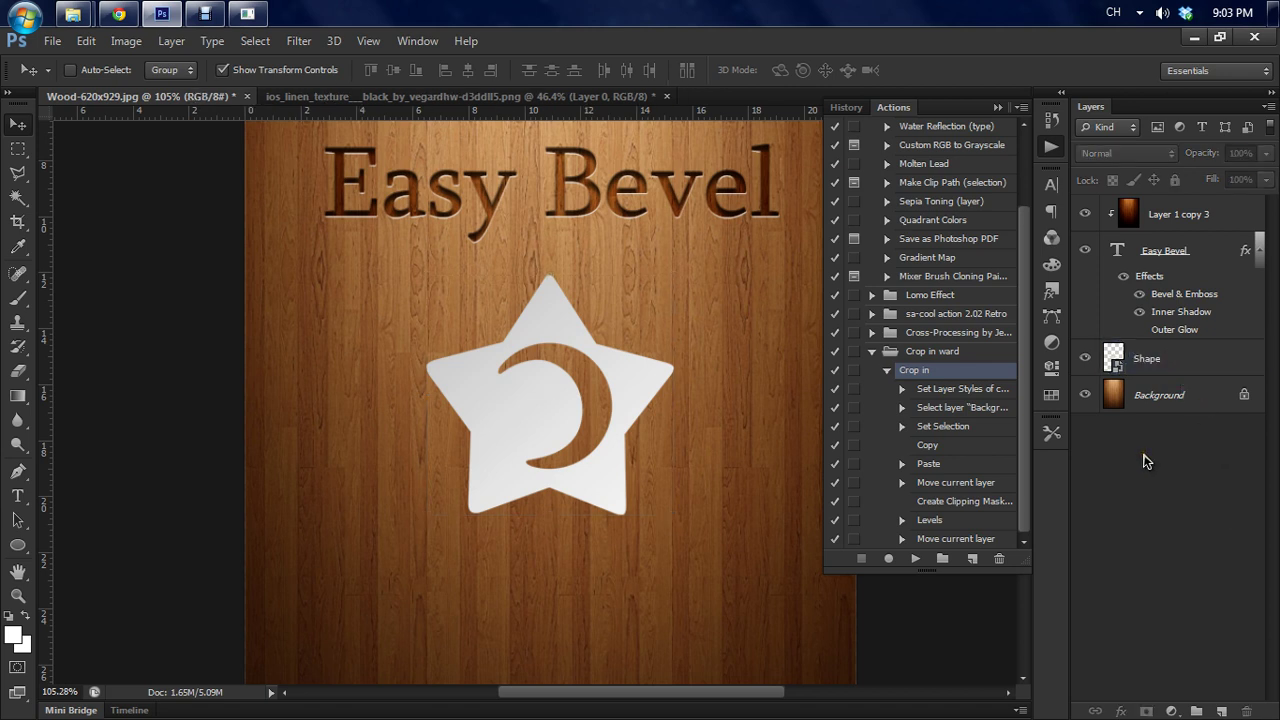
# - Add Bevel & Emboss to Shape using the Outer Bevel style with 120% depth
pyautogui.doubleClick(1212, 372)
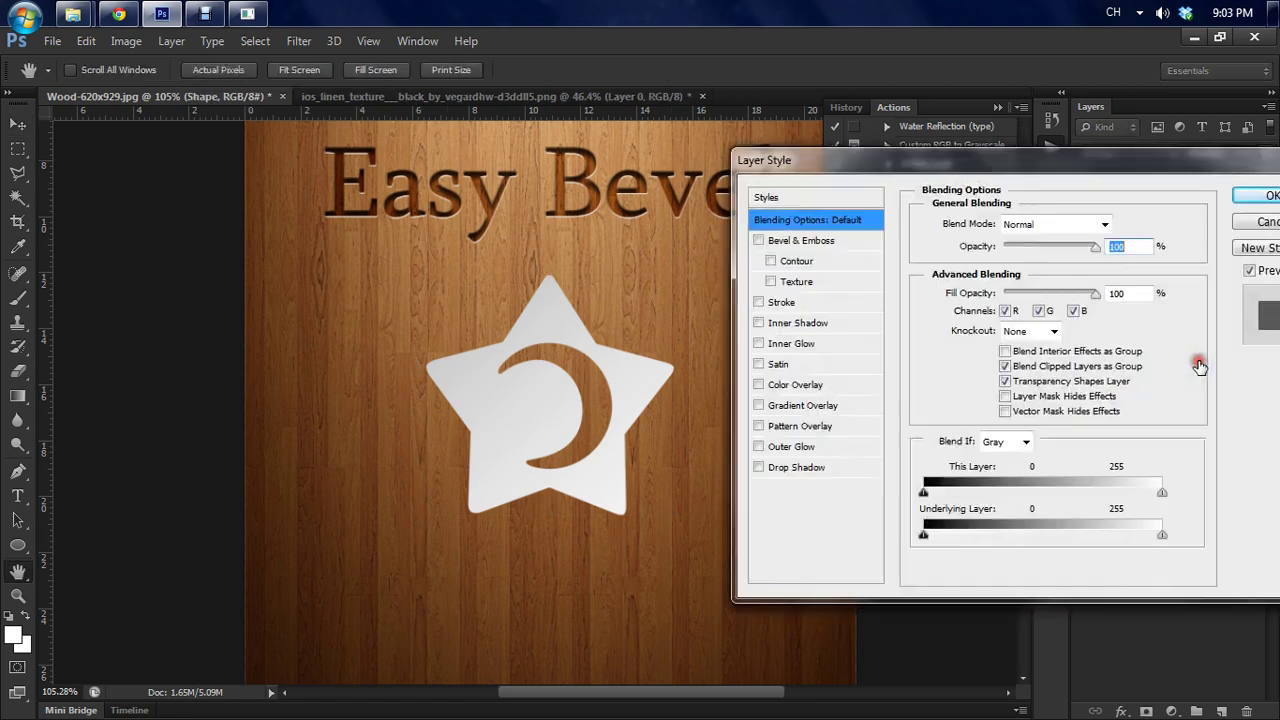
pyautogui.click(760, 240)
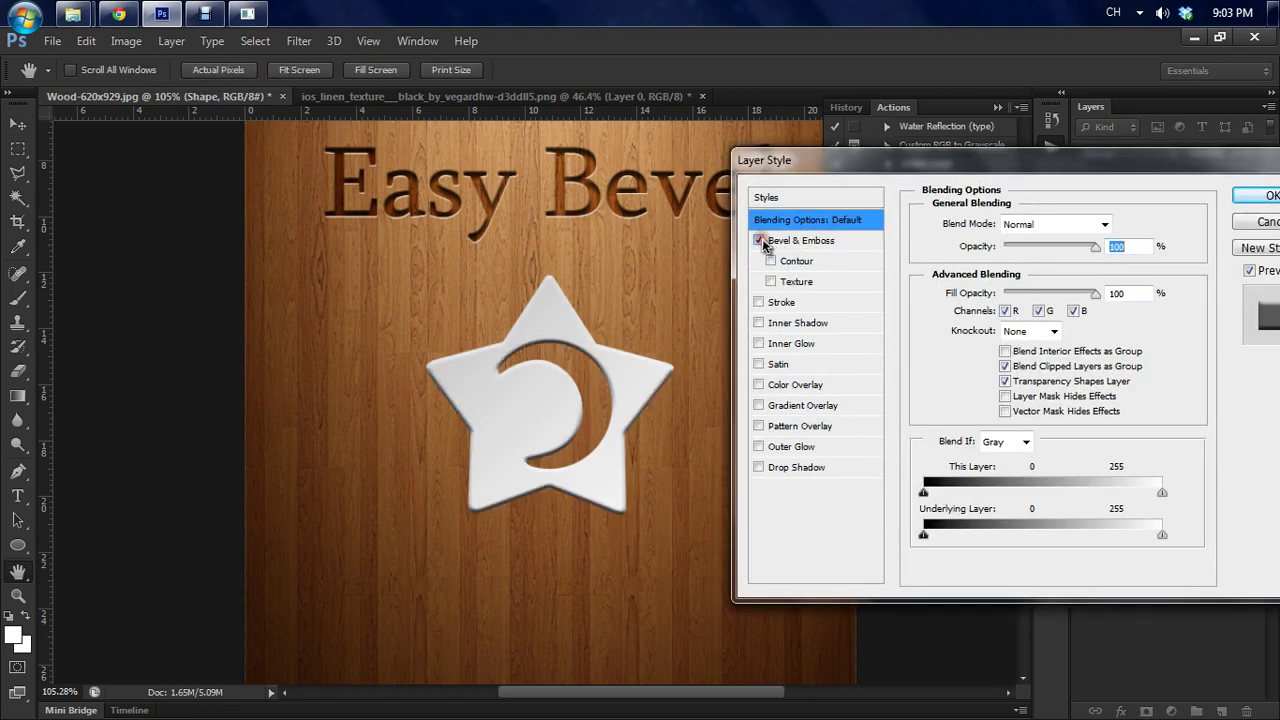
pyautogui.click(786, 244)
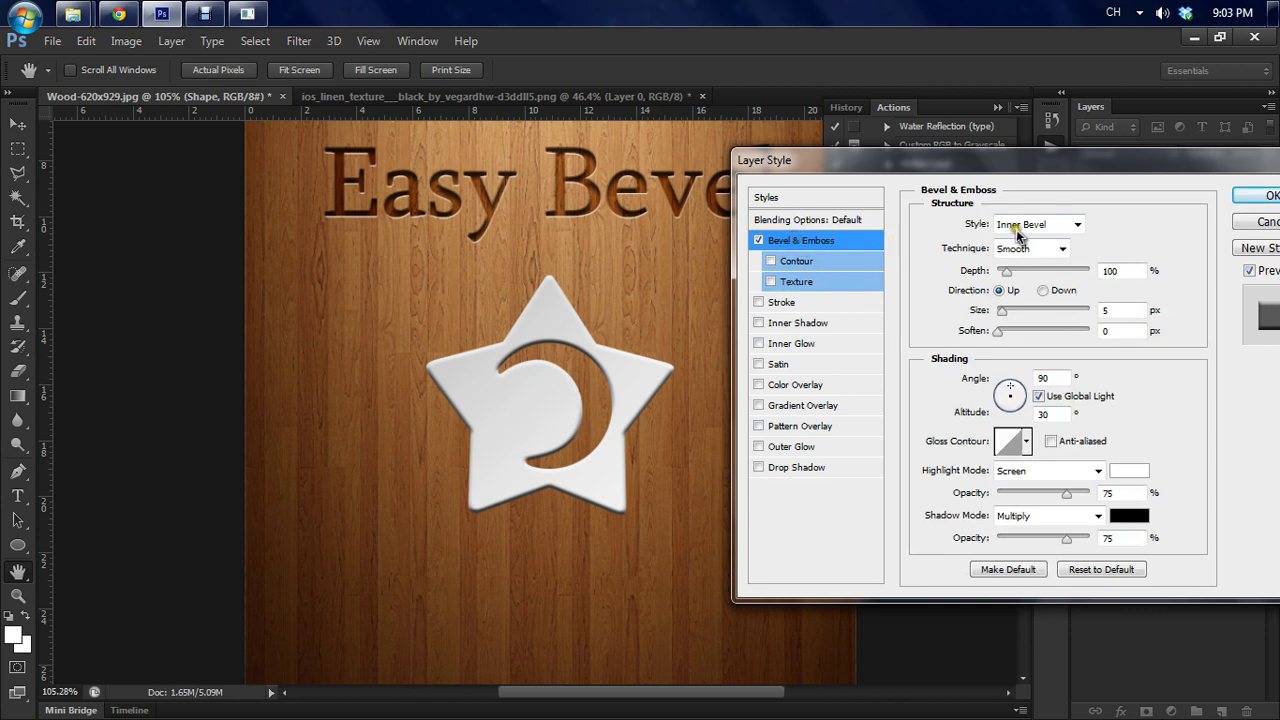
pyautogui.click(1020, 226)
pyautogui.click(1022, 244)
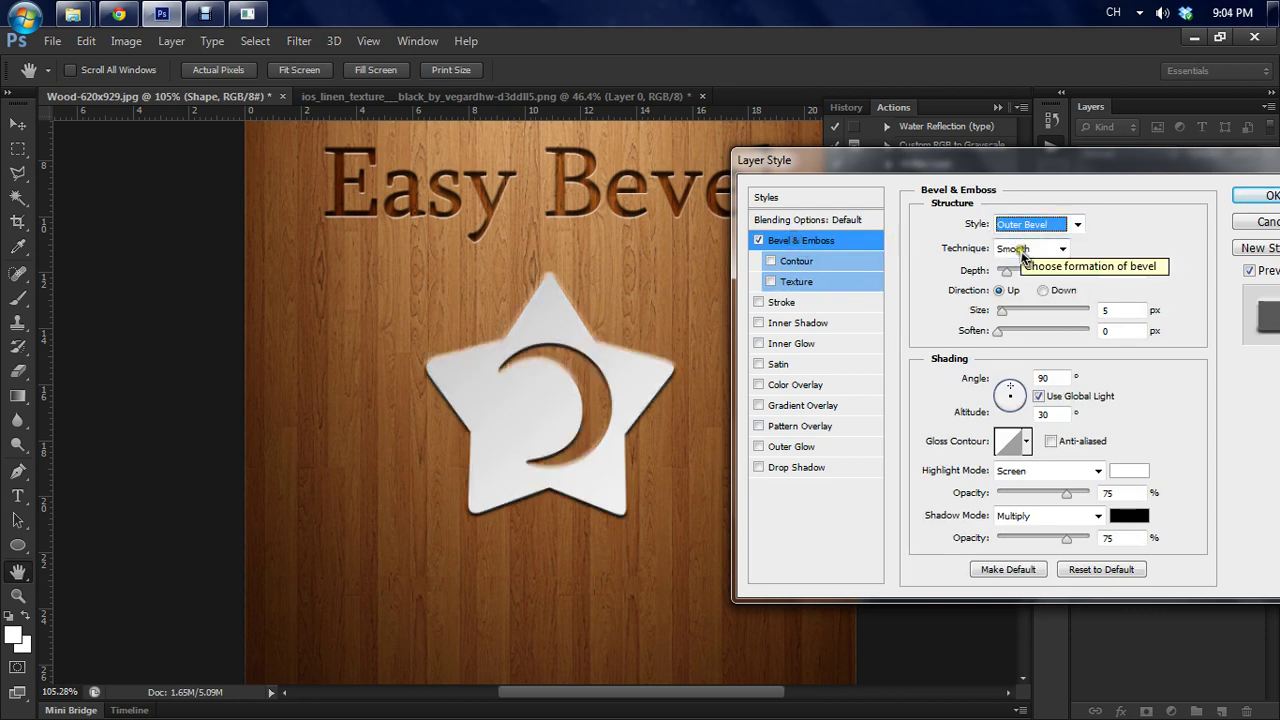
pyautogui.moveTo(1005, 271); pyautogui.dragTo(1010, 279)
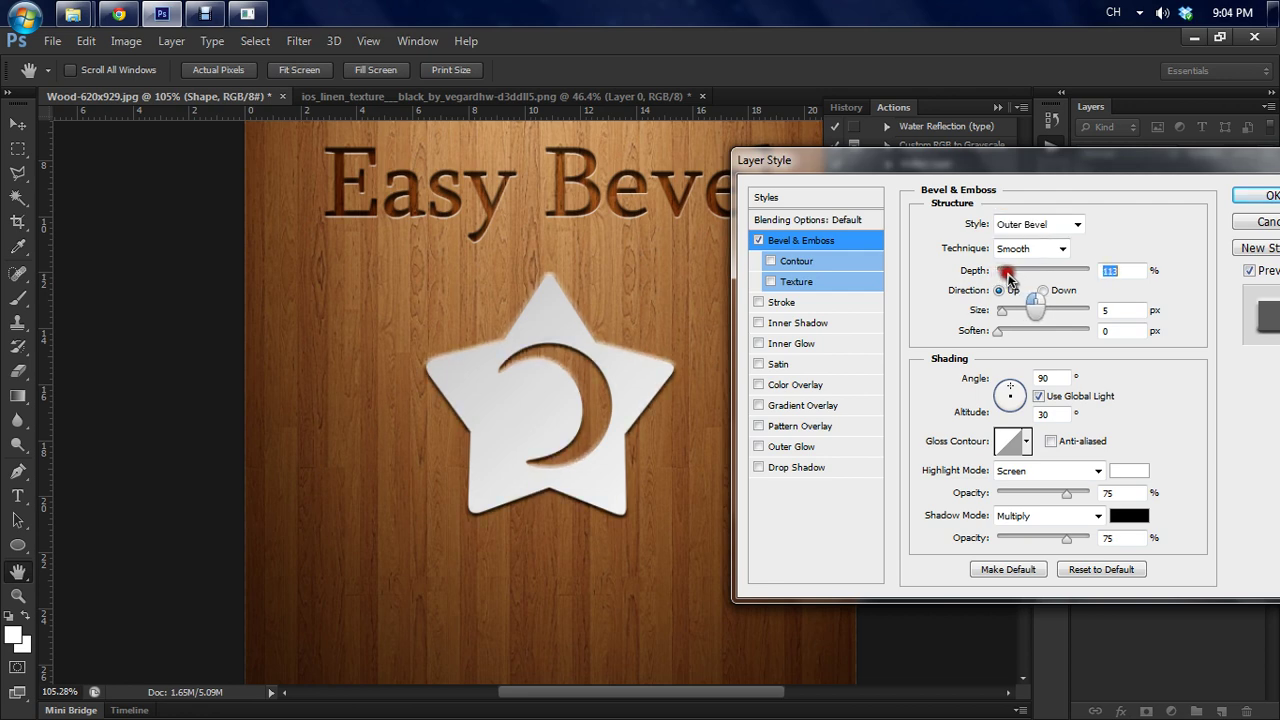
pyautogui.write('12')
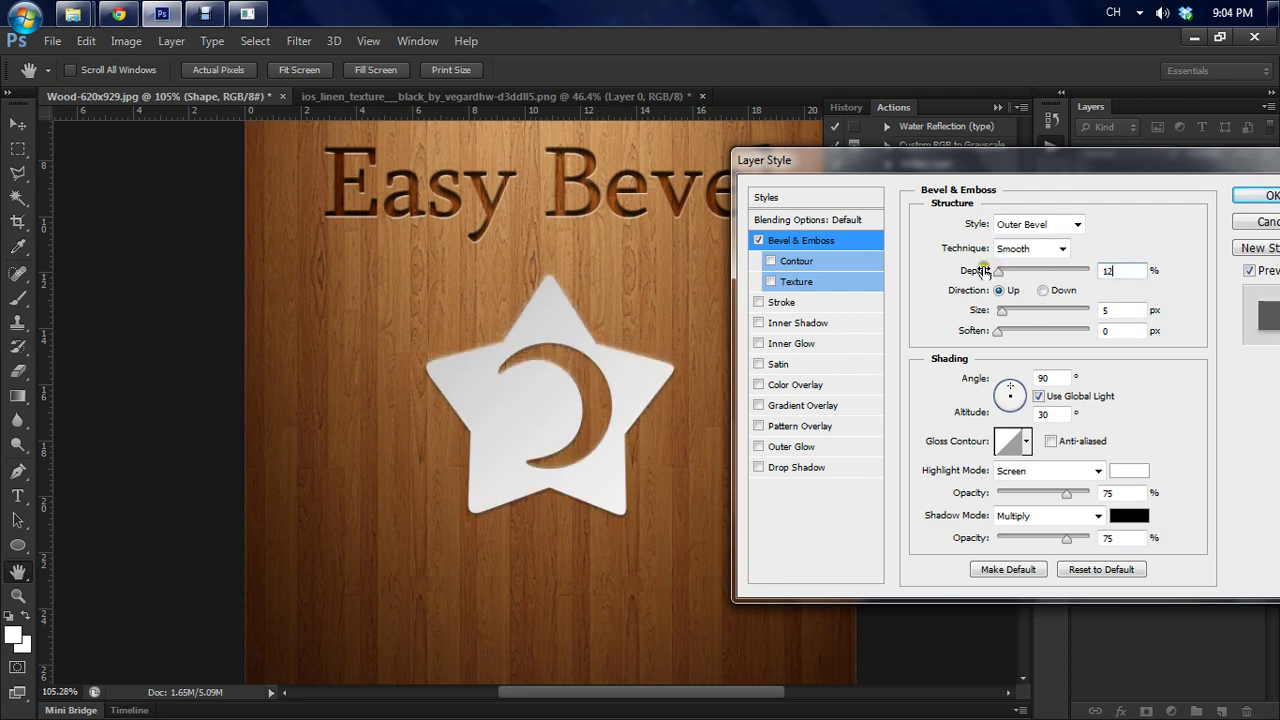
pyautogui.write('0')
# - Set bevel size 1 px, disable Use Global Light, angle -90° and altitude 16°
pyautogui.moveTo(1005, 316); pyautogui.dragTo(996, 318)
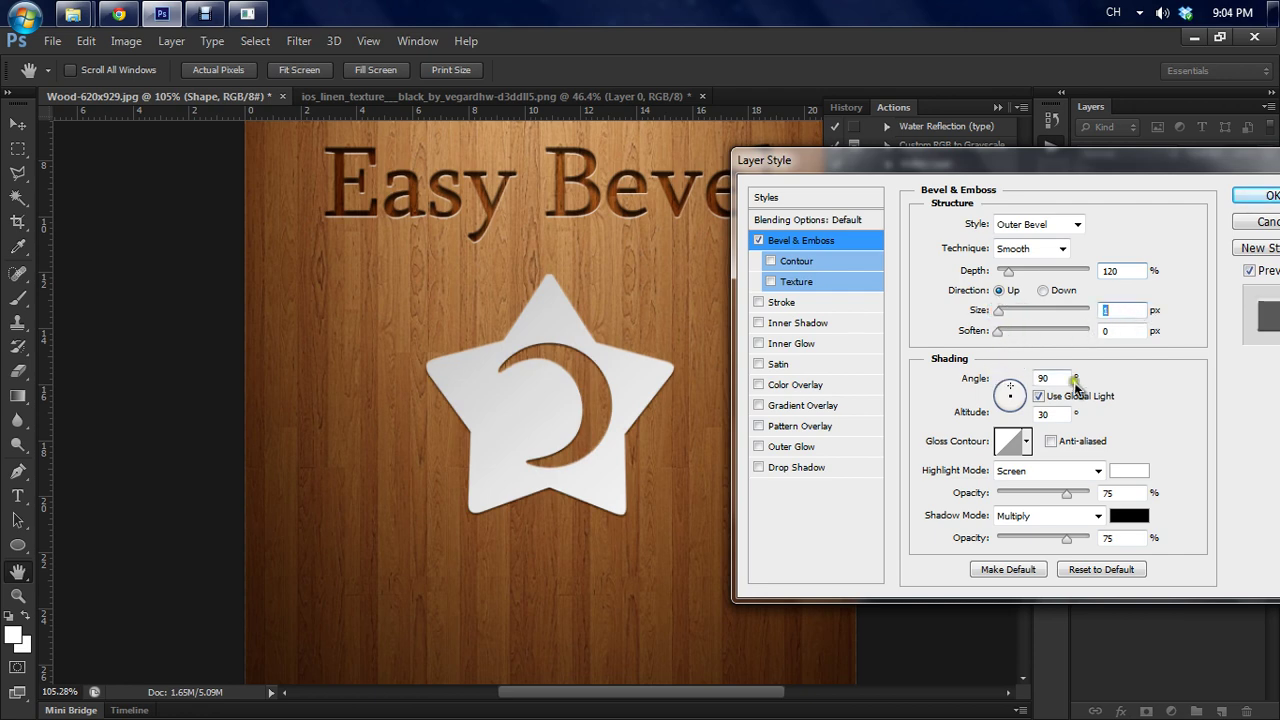
pyautogui.click(1040, 397)
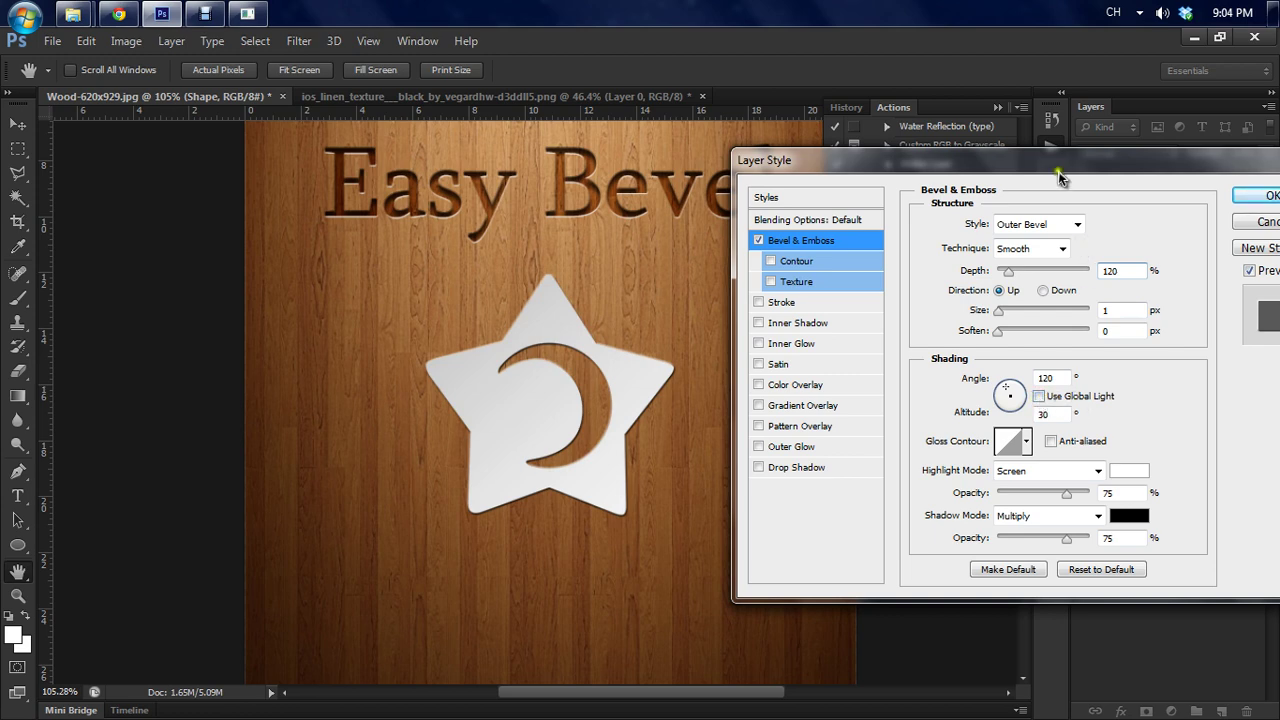
pyautogui.moveTo(1058, 166); pyautogui.dragTo(1027, 156)
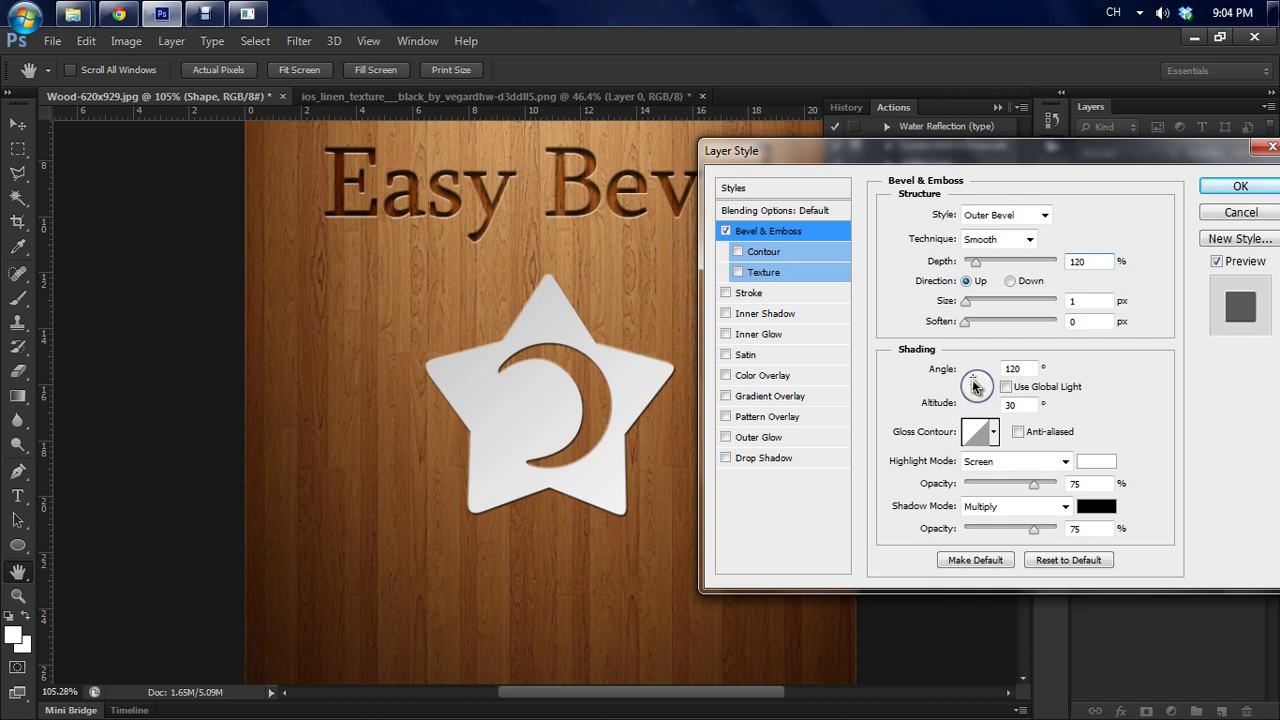
pyautogui.moveTo(975, 386); pyautogui.dragTo(979, 405)
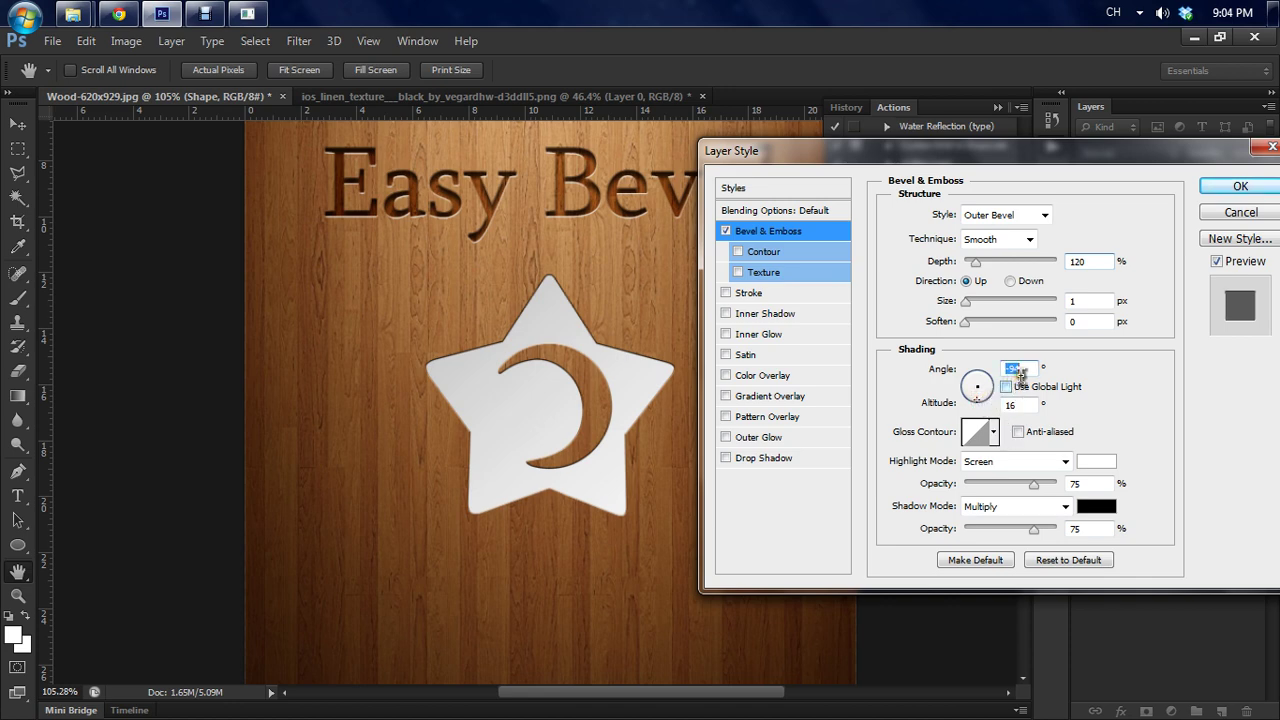
pyautogui.write('-90')
pyautogui.press('Tab')
pyautogui.write('0')
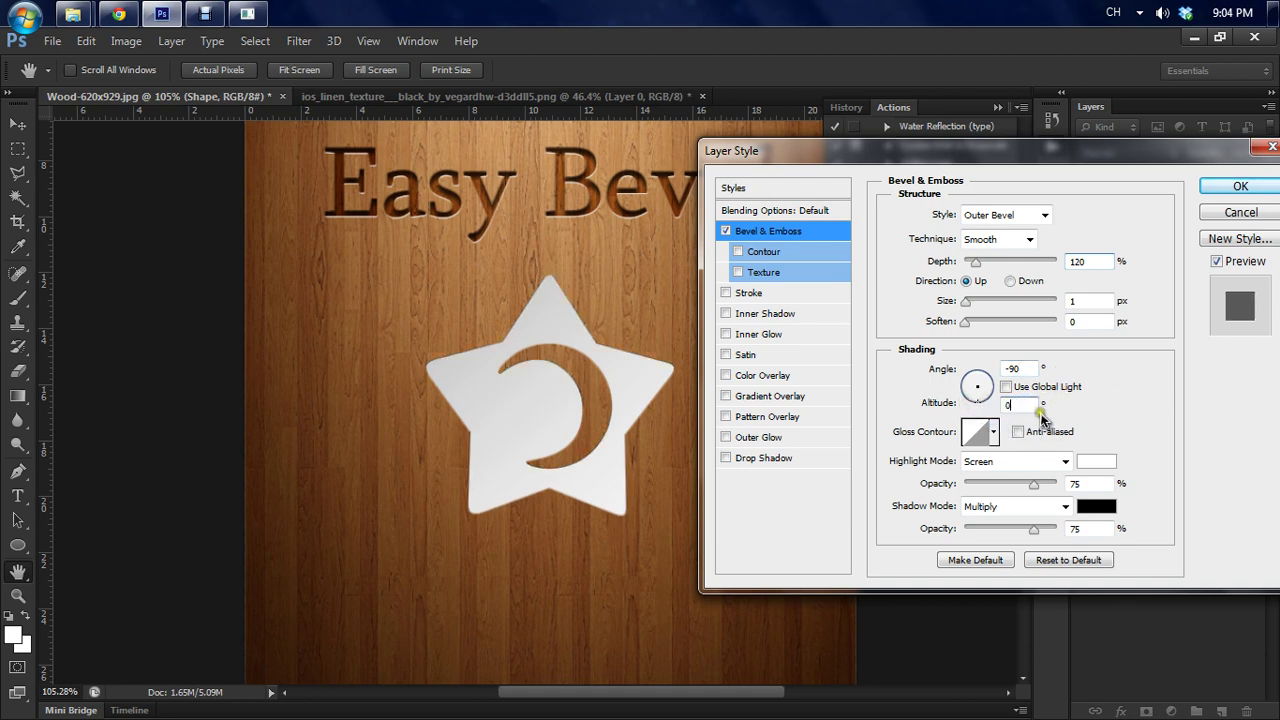
pyautogui.moveTo(912, 405); pyautogui.dragTo(1127, 405)
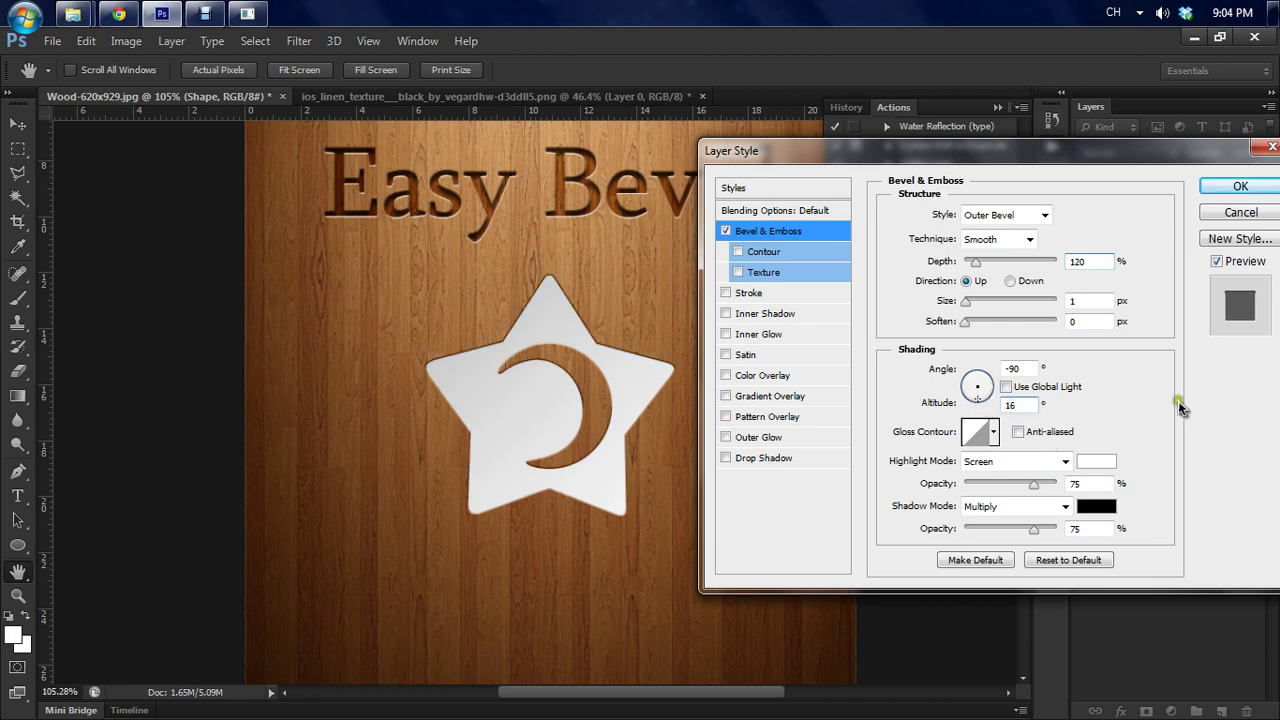
pyautogui.doubleClick(1015, 404)
# - Enable Inner Shadow at 76% opacity with 5 px distance and size, then apply the style
pyautogui.click(726, 315)
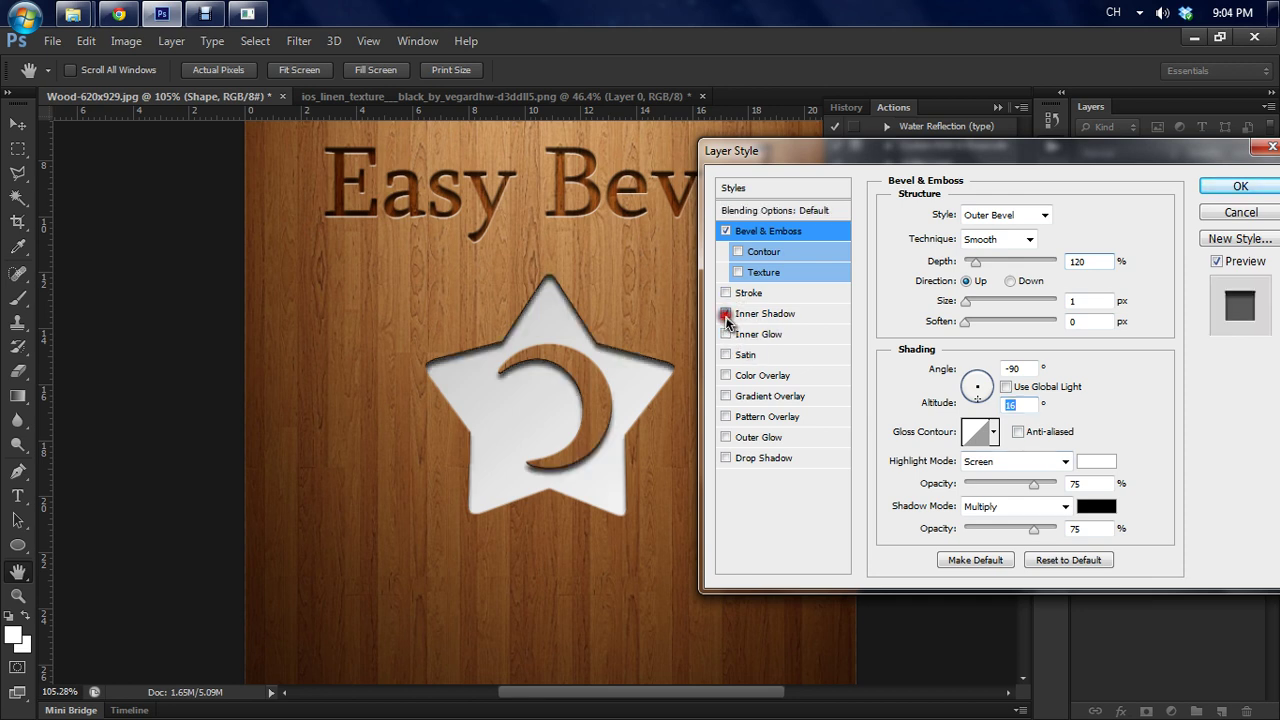
pyautogui.click(758, 316)
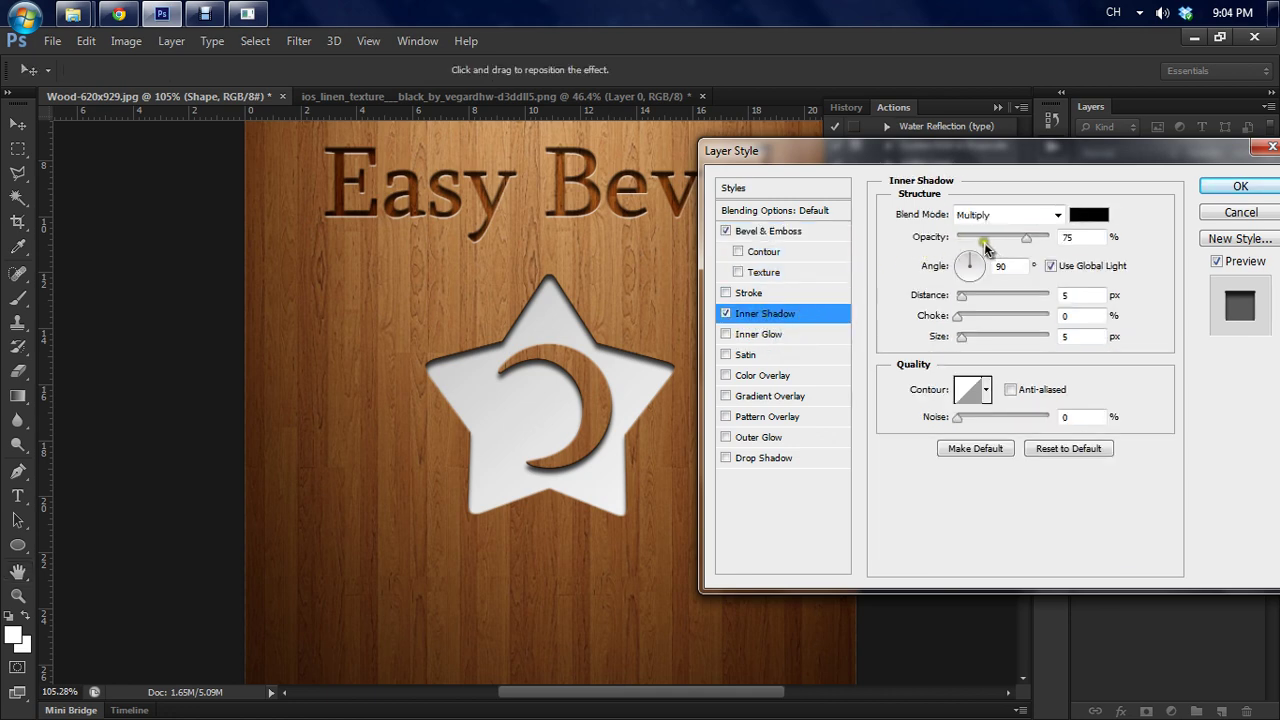
pyautogui.moveTo(961, 296); pyautogui.dragTo(957, 336)
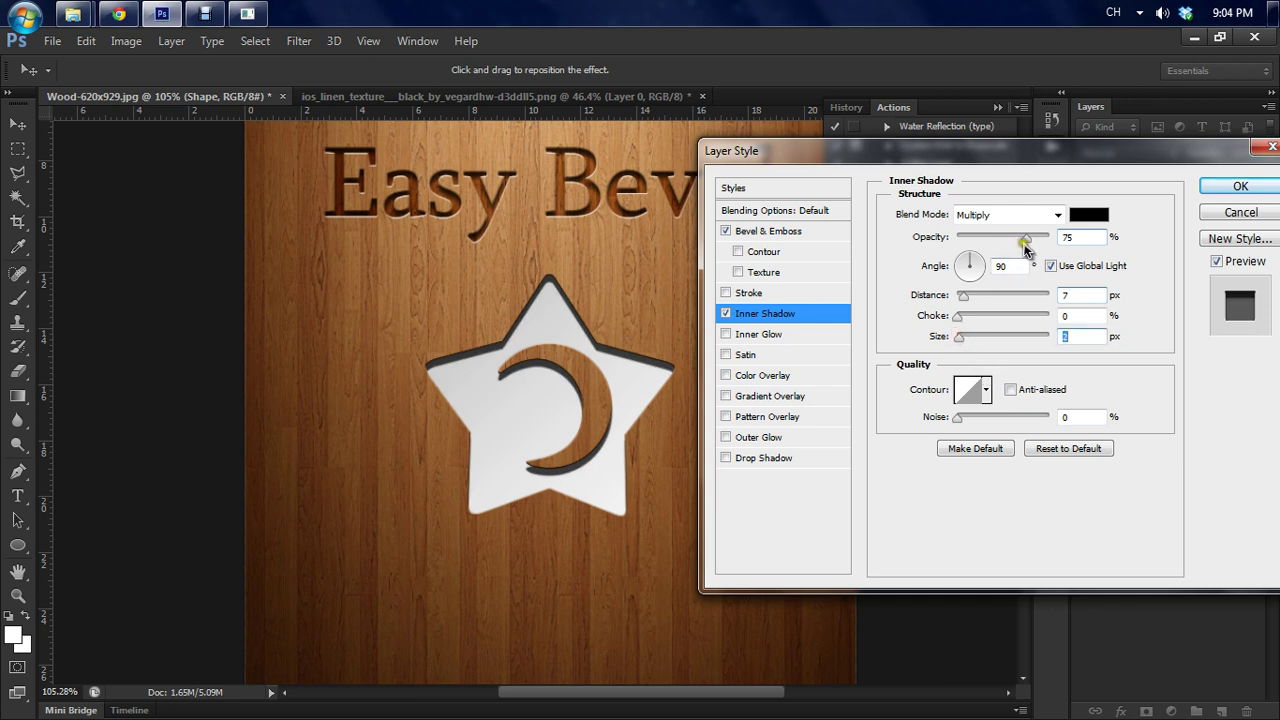
pyautogui.moveTo(1026, 238)
pyautogui.mouseDown()
pyautogui.moveTo(1053, 244)
pyautogui.moveTo(1026, 240)
pyautogui.mouseUp()
pyautogui.moveTo(962, 295); pyautogui.dragTo(962, 343)
pyautogui.click(958, 318)
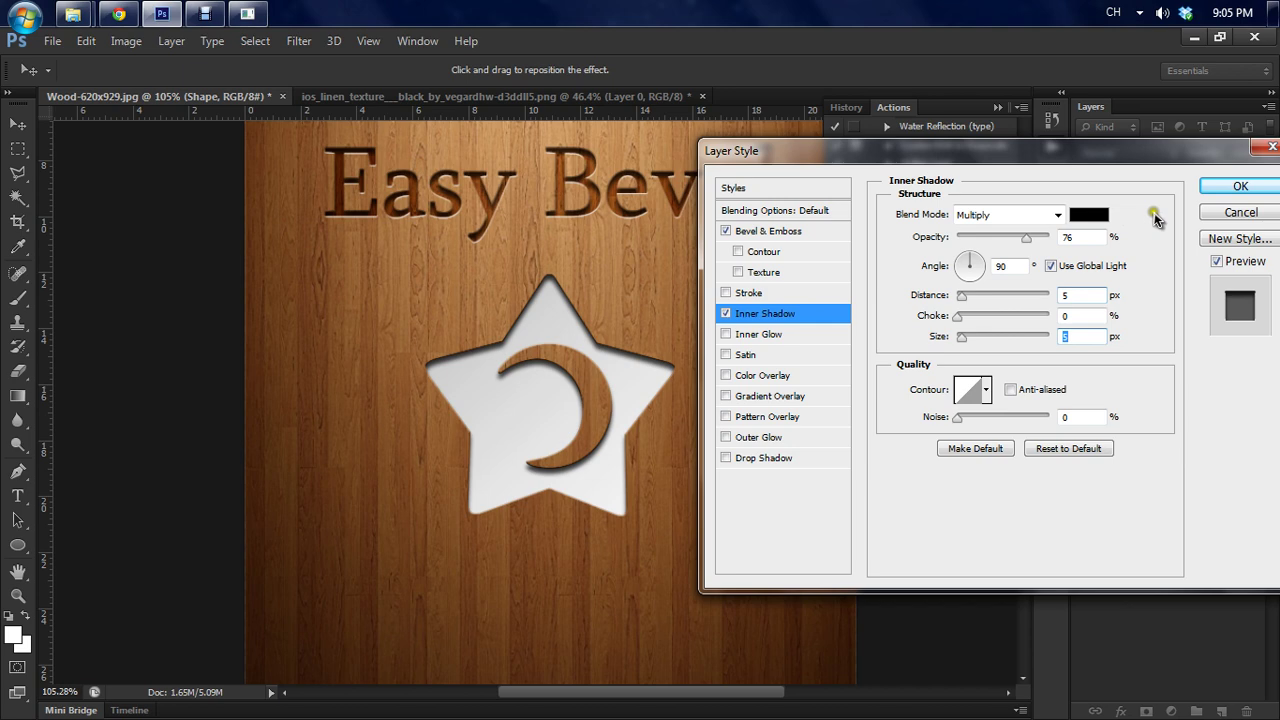
pyautogui.click(1229, 192)
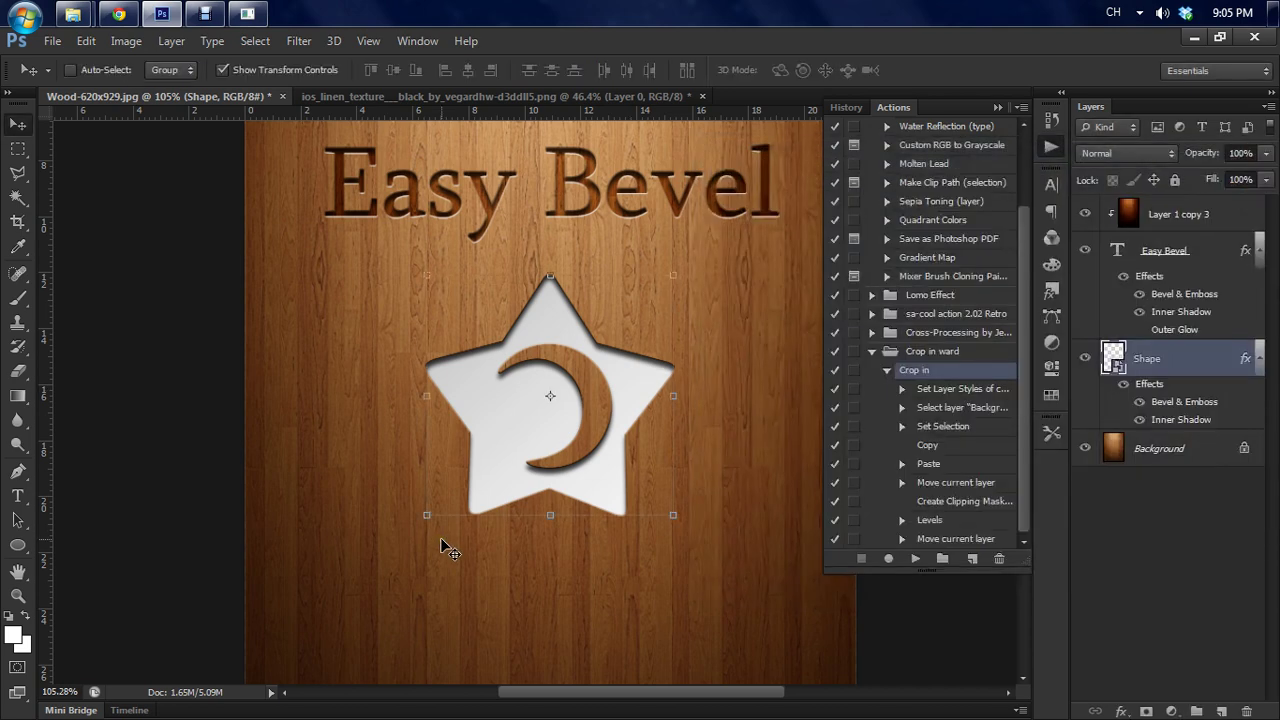
# - Nudge the Shape star slightly down and left below the text, then deselect its layer
pyautogui.moveTo(619, 448)
pyautogui.mouseDown()
pyautogui.moveTo(567, 485)
pyautogui.moveTo(735, 510)
pyautogui.moveTo(746, 455)
pyautogui.moveTo(641, 437)
pyautogui.mouseUp()
pyautogui.scroll(3, 523, 429)
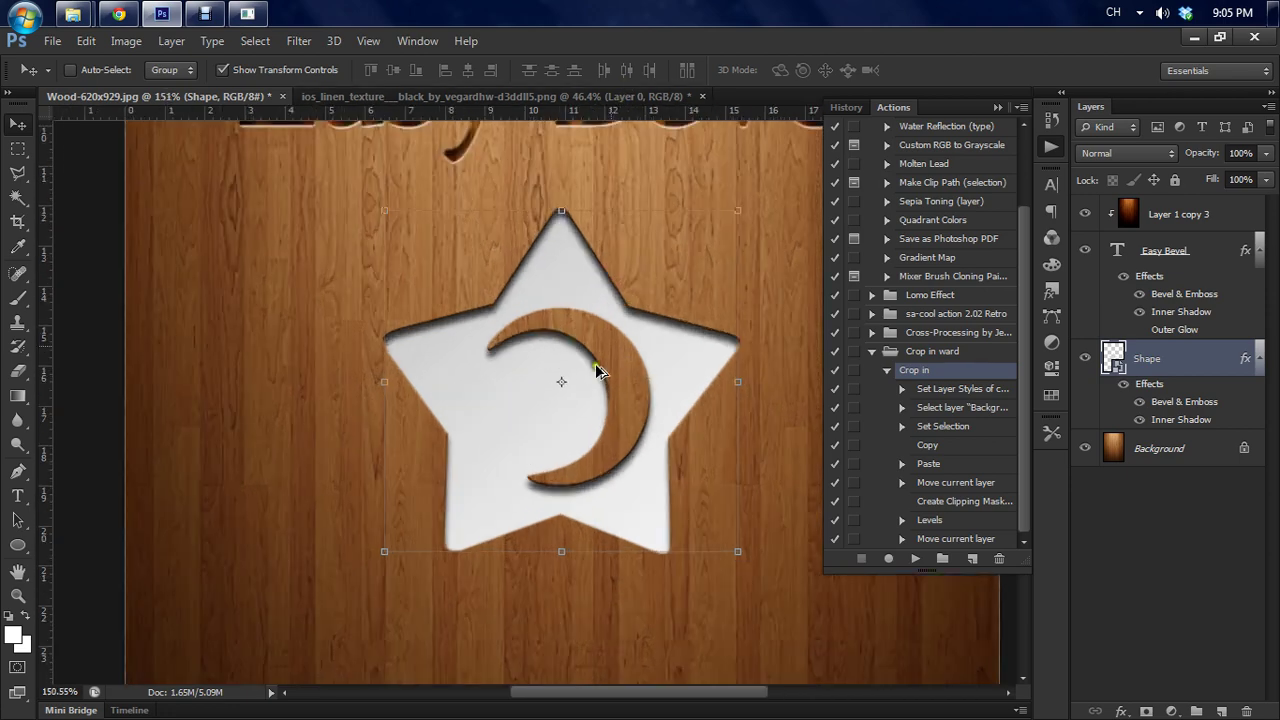
pyautogui.scroll(-2, 620, 435)
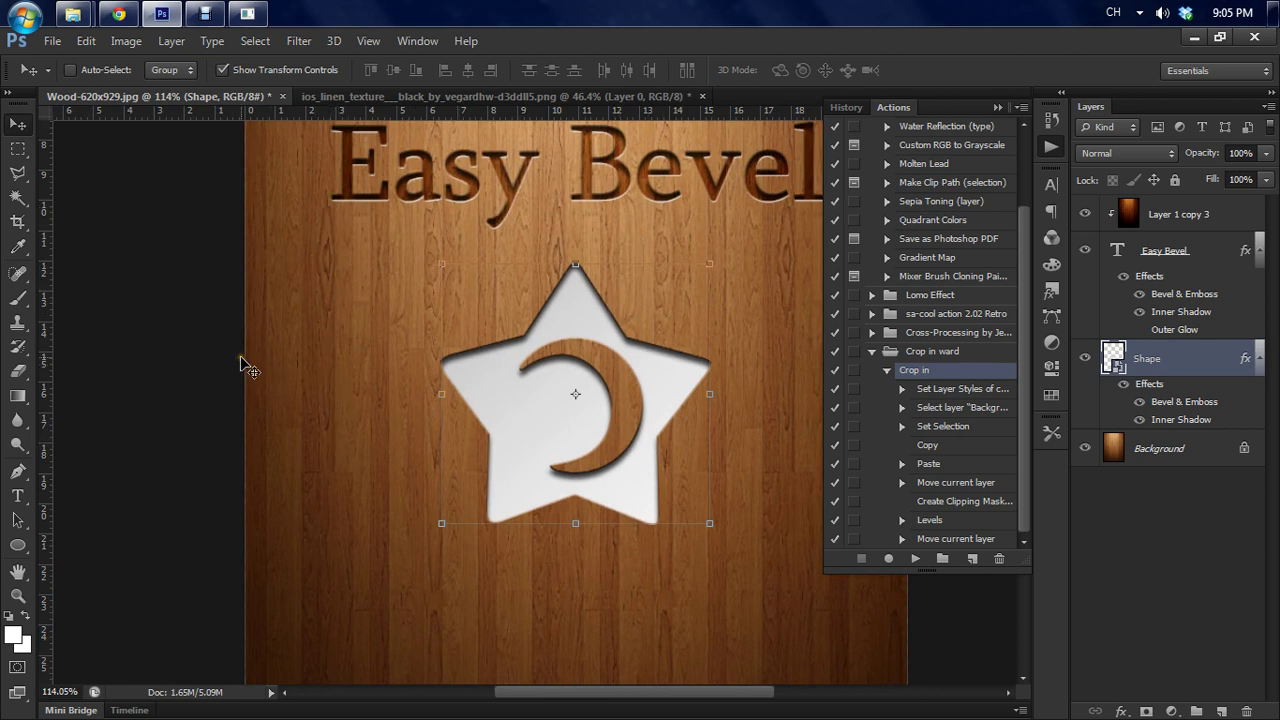
pyautogui.click(1163, 542)
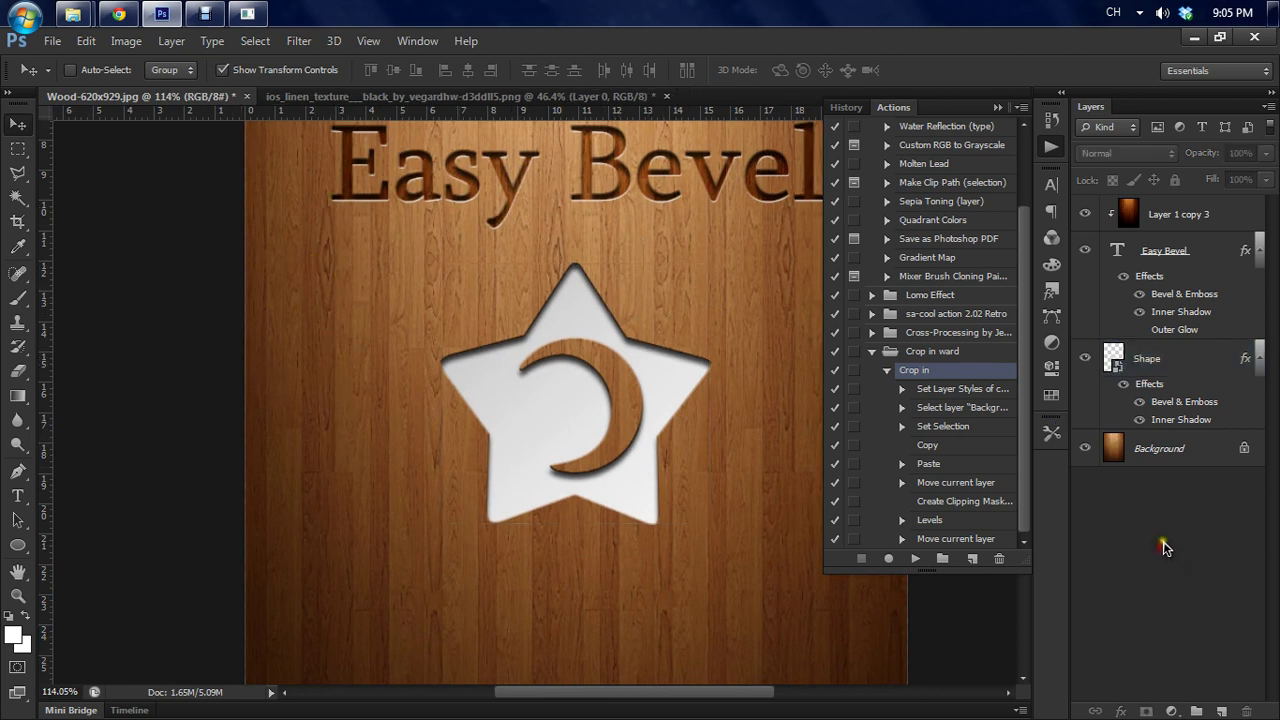
# - Duplicate the wood Background layer into a new Layer 1 with Ctrl+J
pyautogui.click(1189, 452)
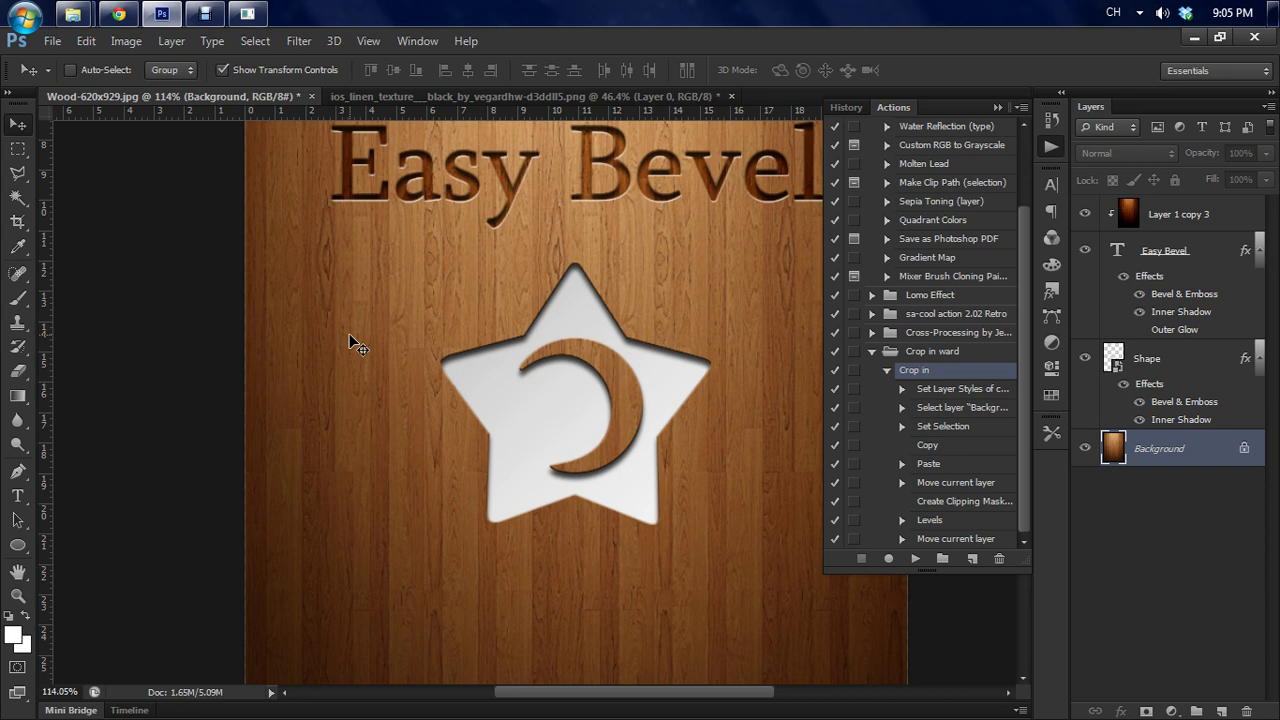
pyautogui.scroll(-5, 445, 390)
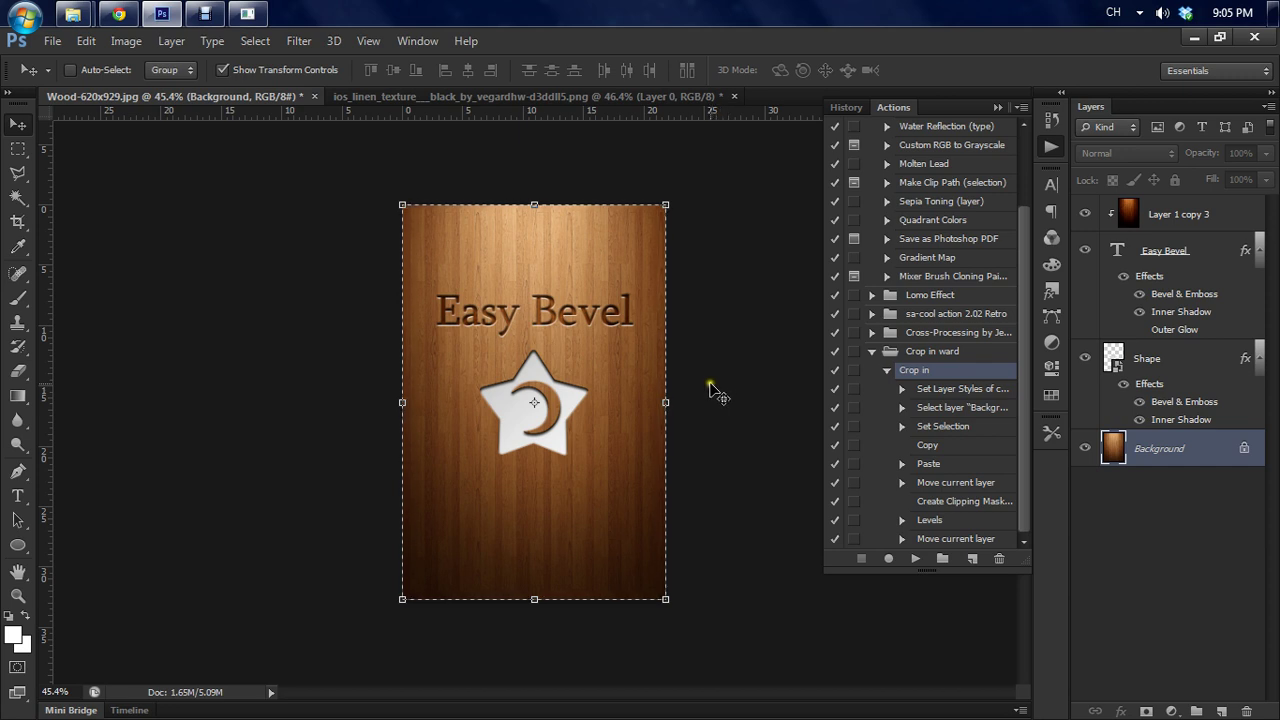
pyautogui.hotkey('ctrl', 'j')
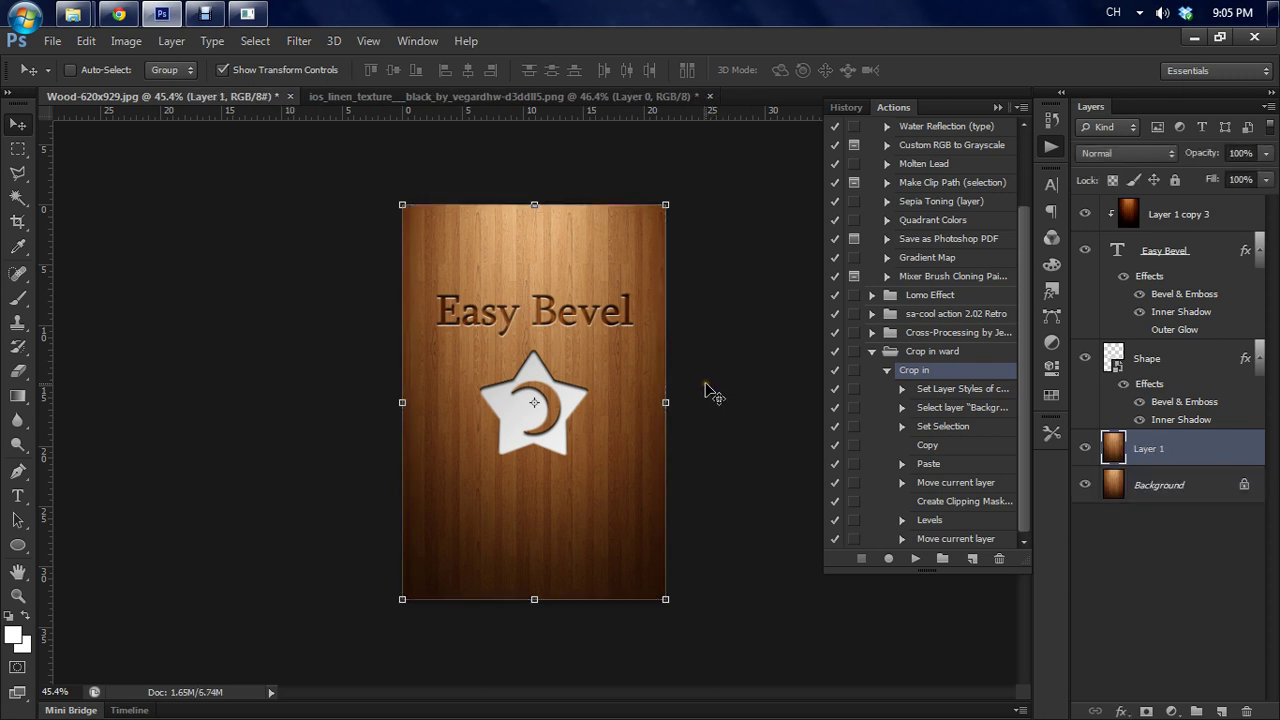
# - Rename Layer 1 to 'Clip Mask' and move it above the Shape layer
pyautogui.doubleClick(1152, 449)
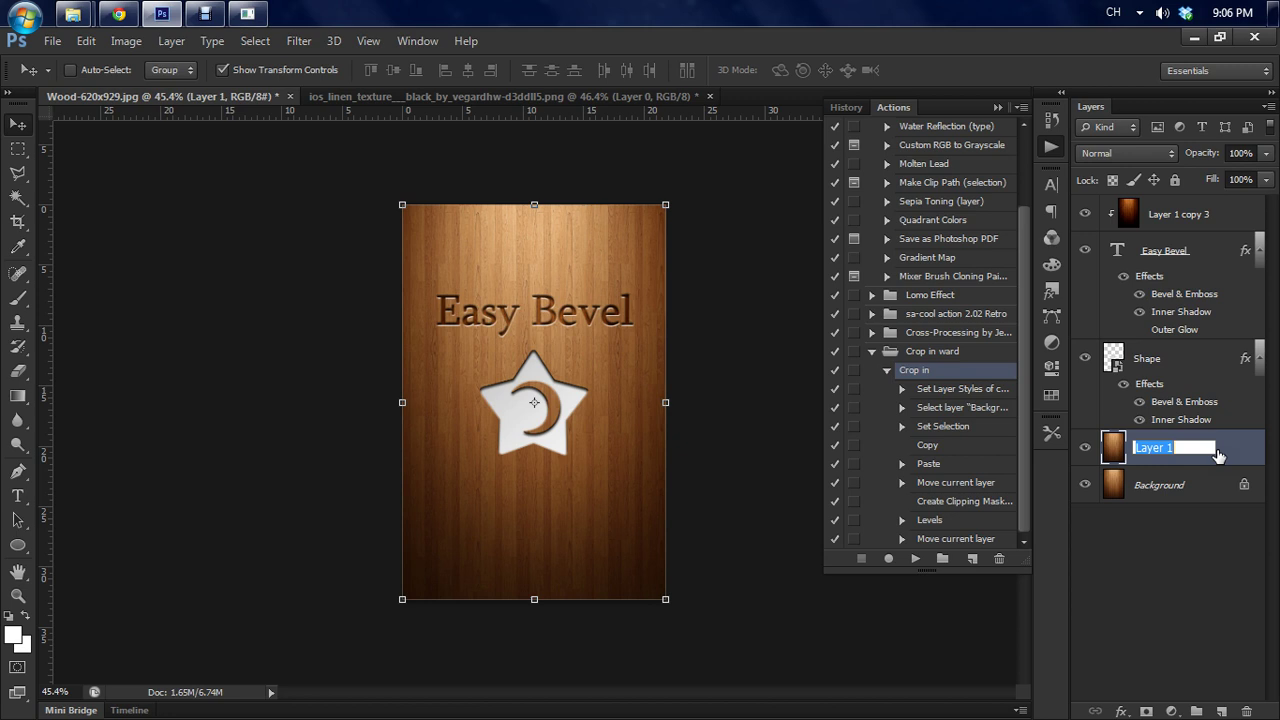
pyautogui.write('Clip Mask')
pyautogui.press('Return')
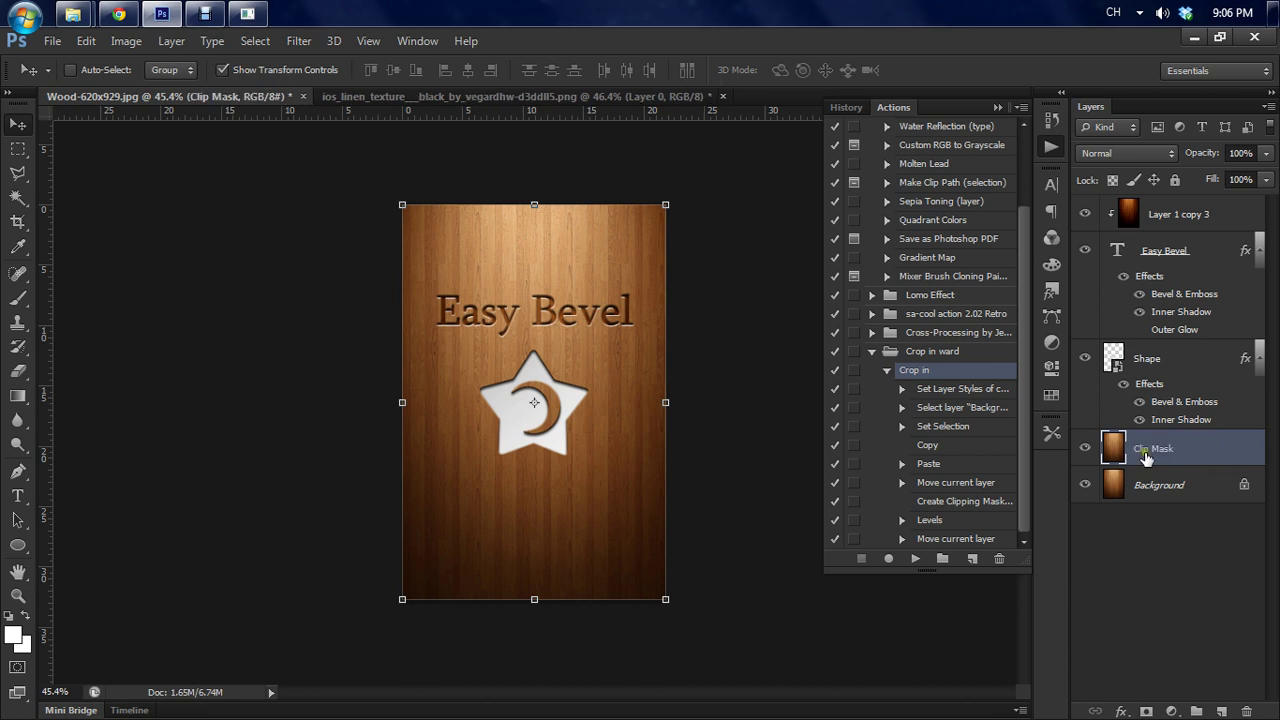
pyautogui.scroll(2, 582, 424)
pyautogui.scroll(1, 582, 424)
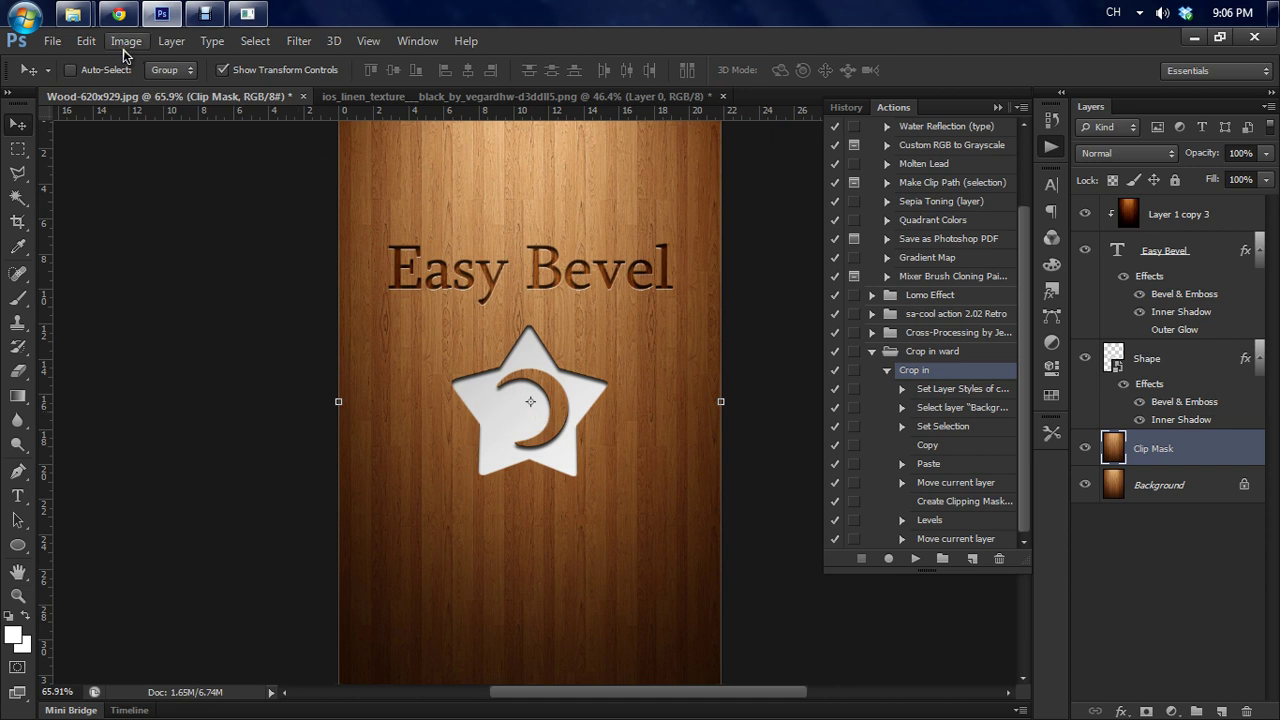
pyautogui.click(1173, 452)
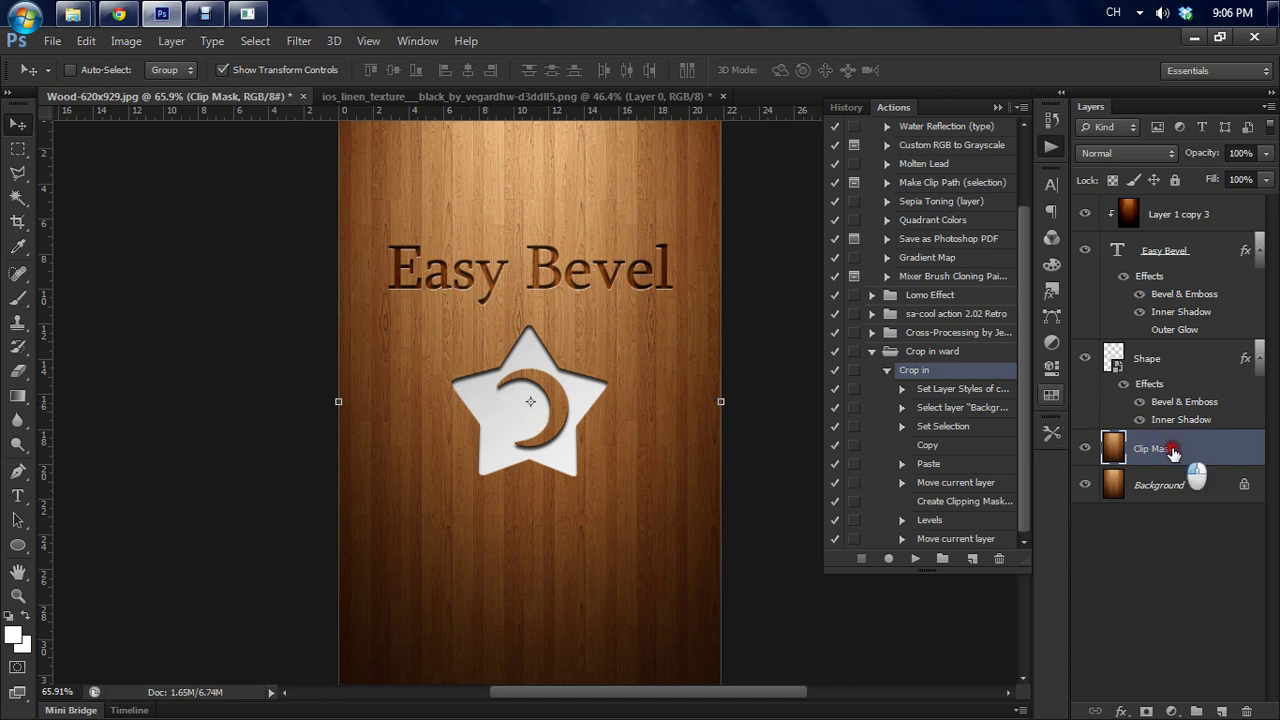
pyautogui.moveTo(1173, 452); pyautogui.dragTo(1171, 342)
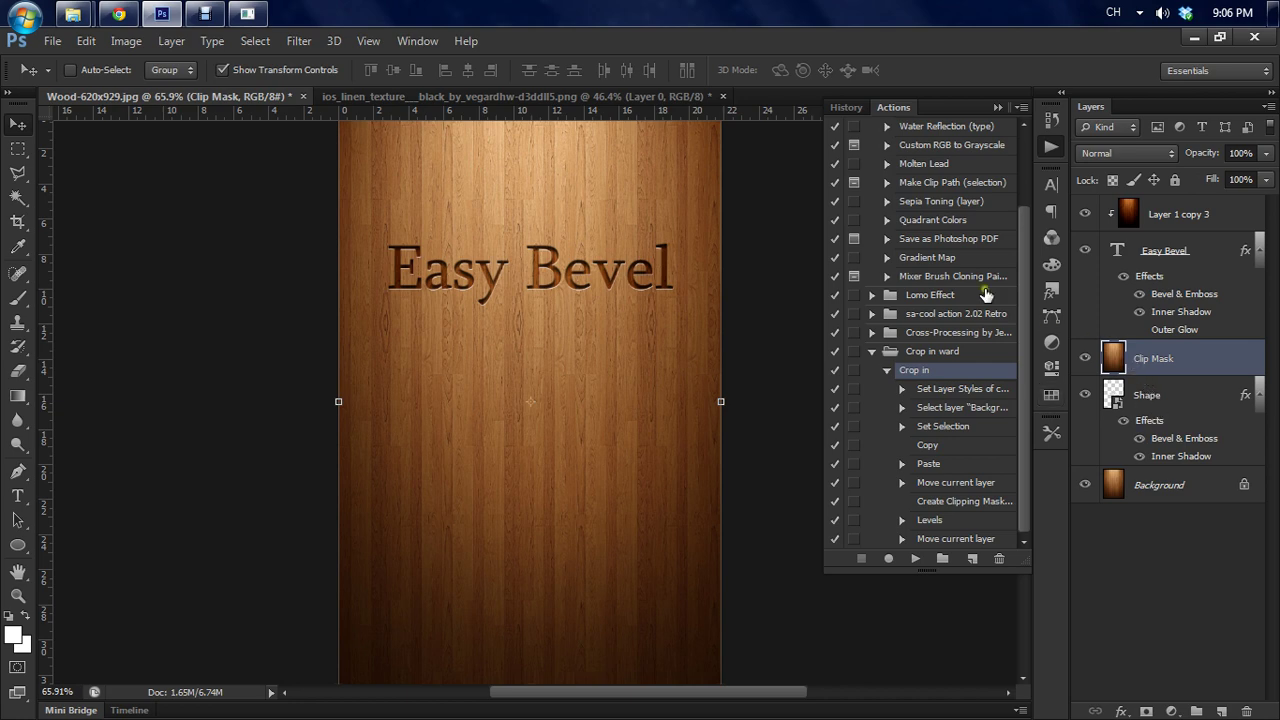
# - Make Clip Mask a clipping mask on Shape so the star shows wood grain
pyautogui.click(1170, 360)
pyautogui.rightClick(1170, 360)
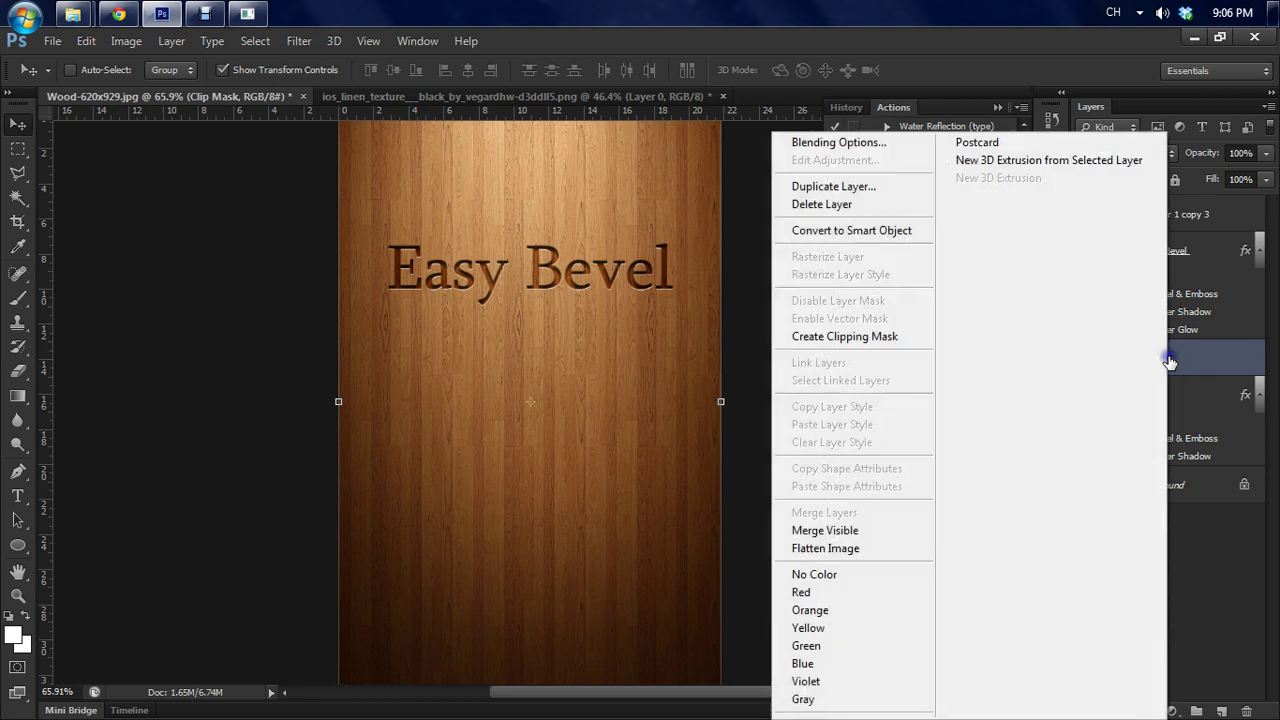
pyautogui.click(909, 340)
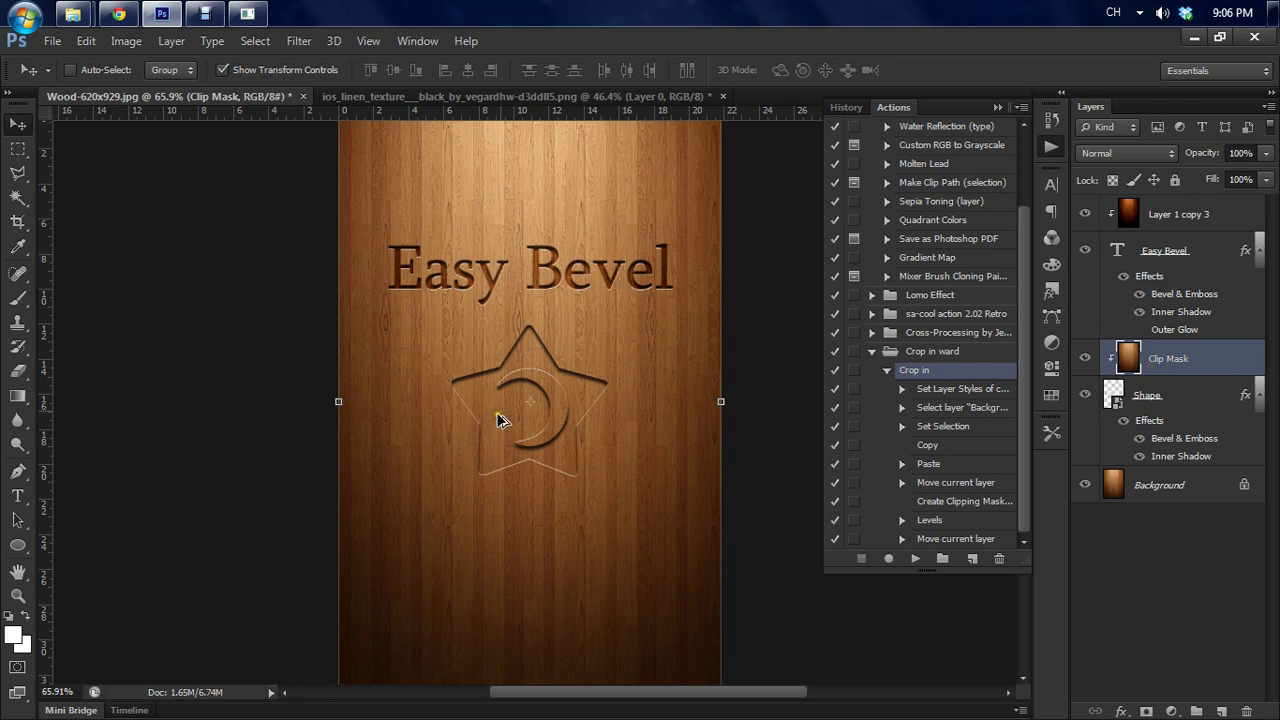
pyautogui.scroll(3, 523, 408)
pyautogui.scroll(1, 523, 408)
pyautogui.scroll(-3, 645, 405)
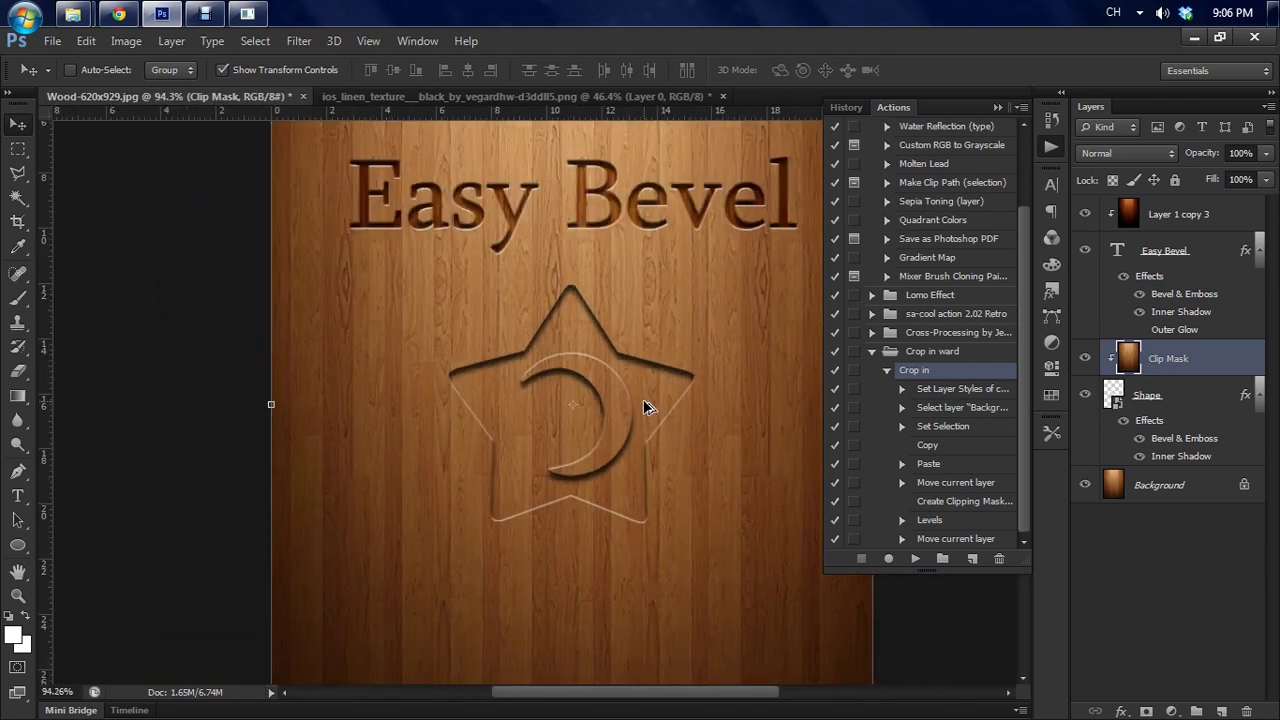
pyautogui.scroll(3, 645, 405)
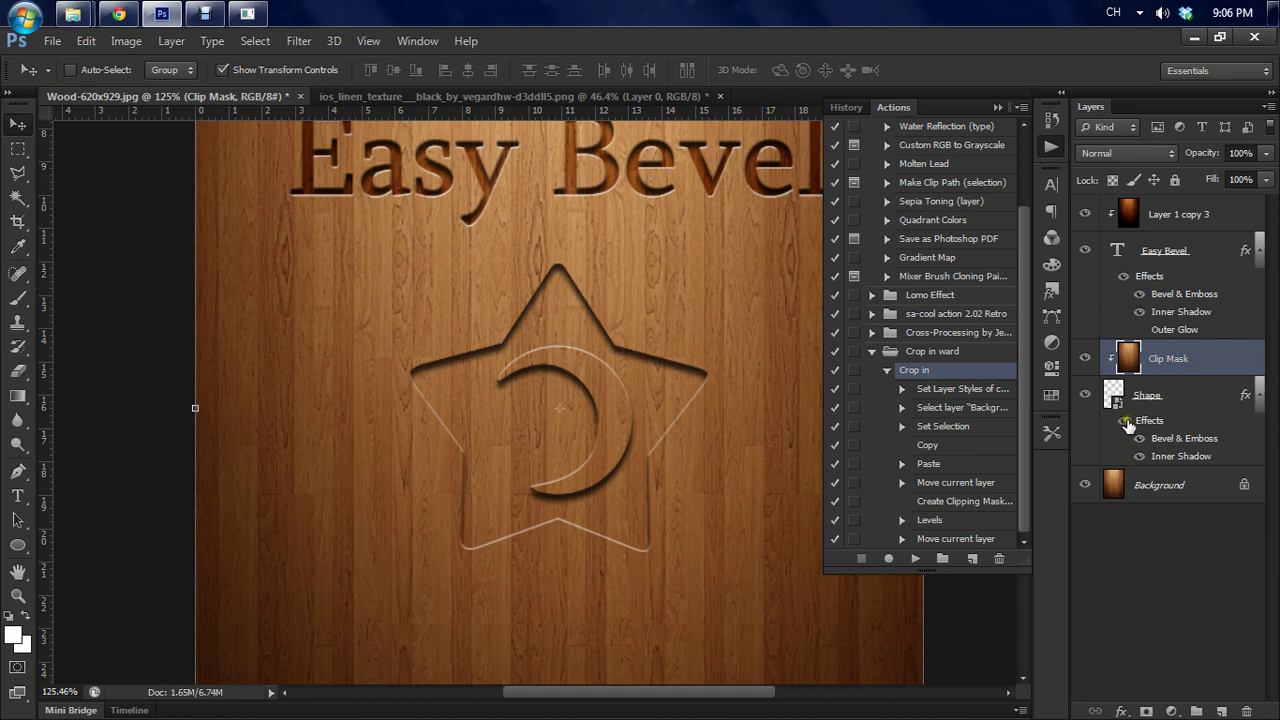
# - Apply Levels to Clip Mask with a 0.59 midtone input to darken the star's wood
pyautogui.click(126, 41)
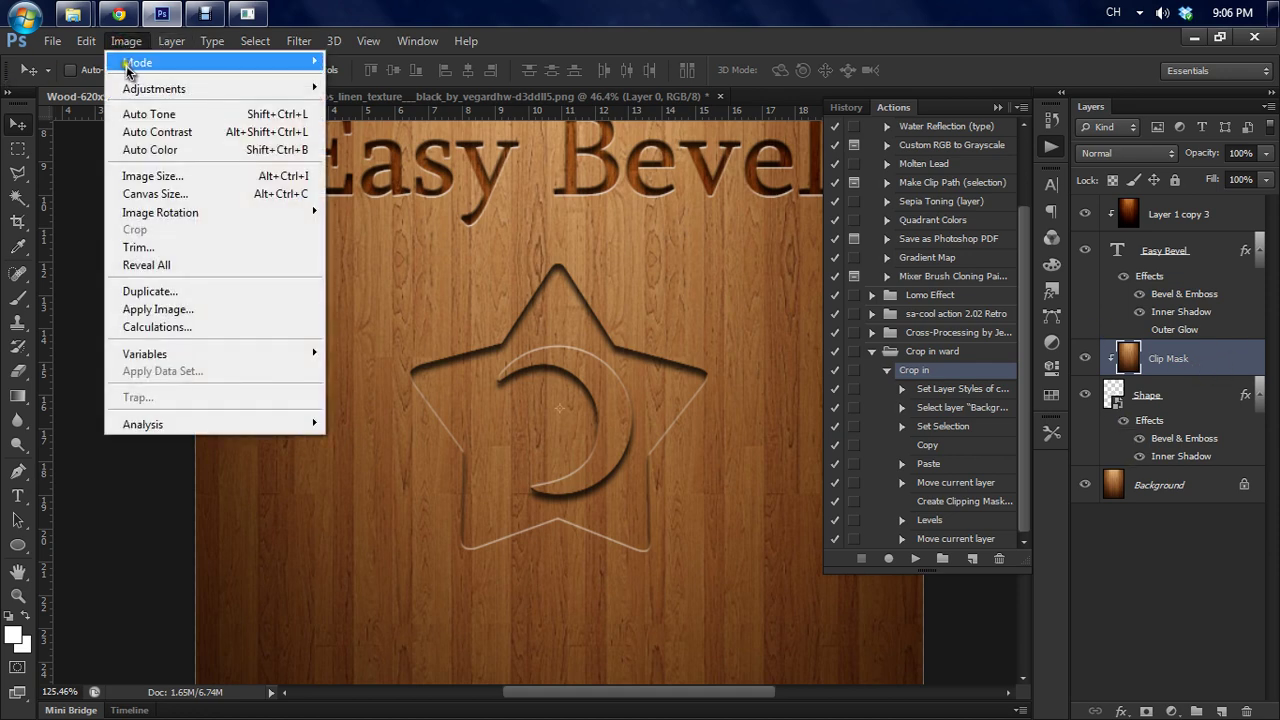
pyautogui.moveTo(131, 89)
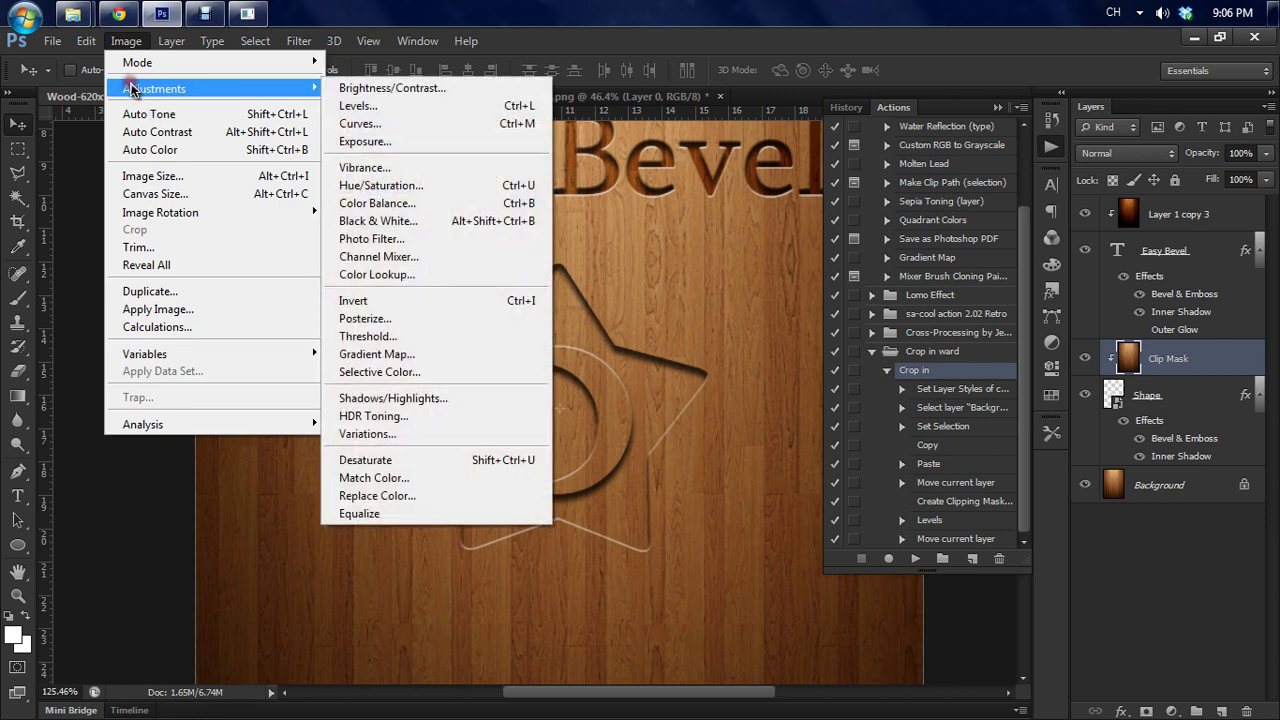
pyautogui.click(410, 108)
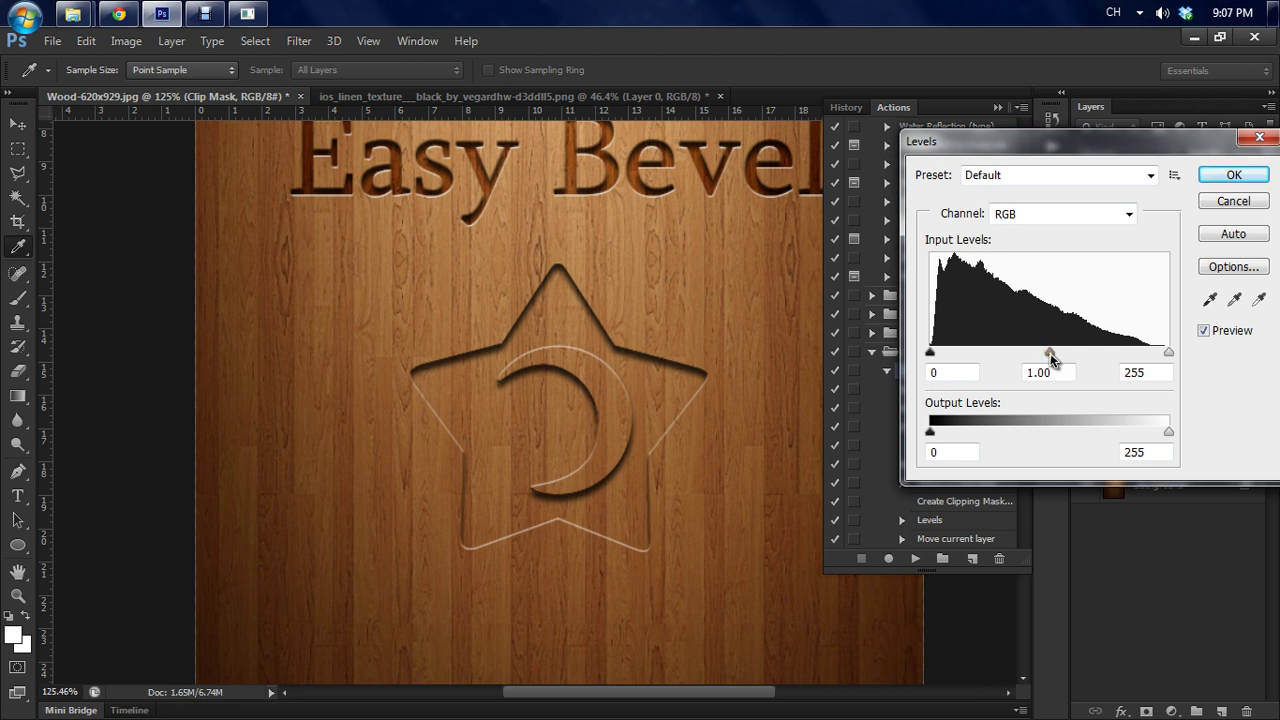
pyautogui.moveTo(1050, 353); pyautogui.dragTo(1088, 355)
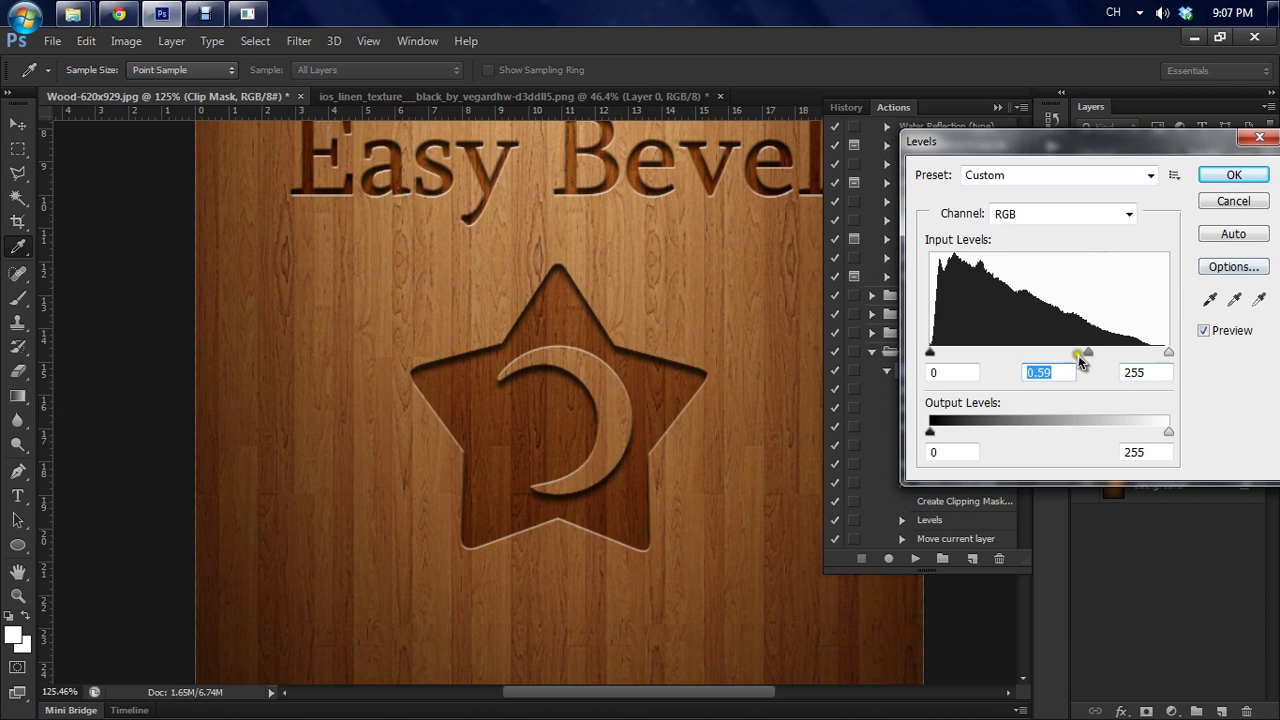
pyautogui.click(1234, 176)
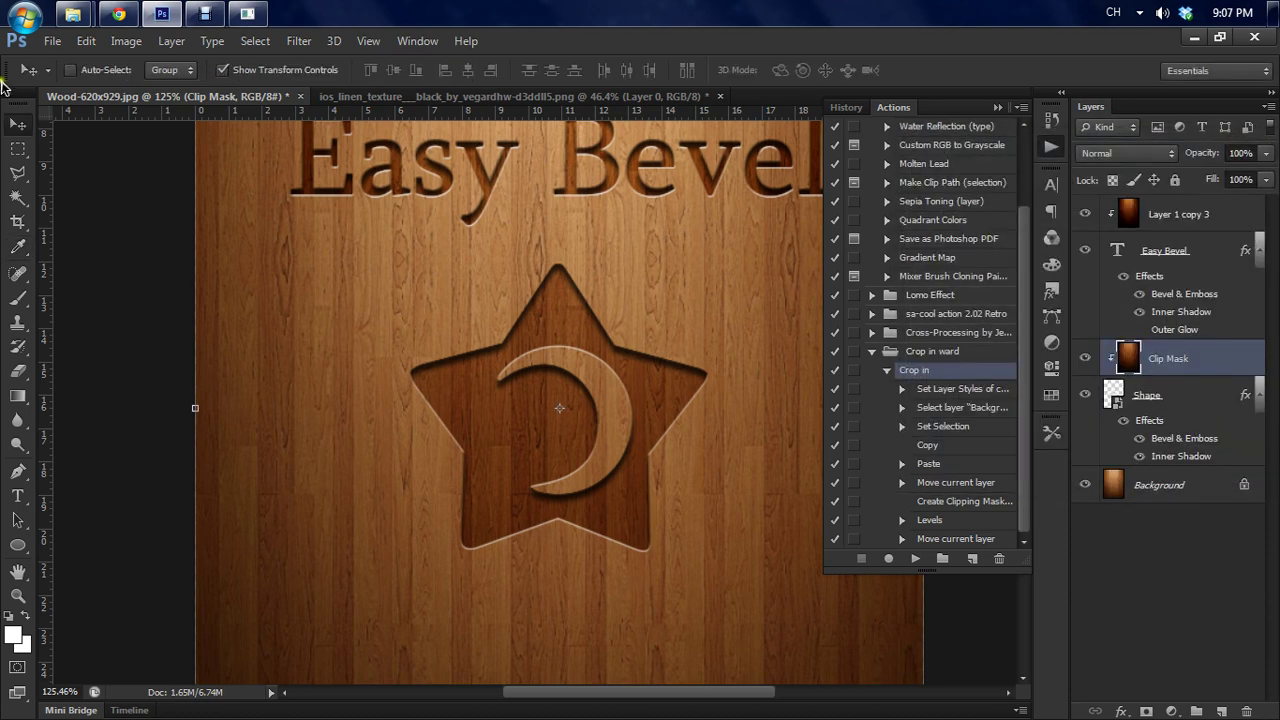
# - Drag the Clip Mask wood texture inside the star so its grain no longer matches the board
pyautogui.scroll(-2, 723, 357)
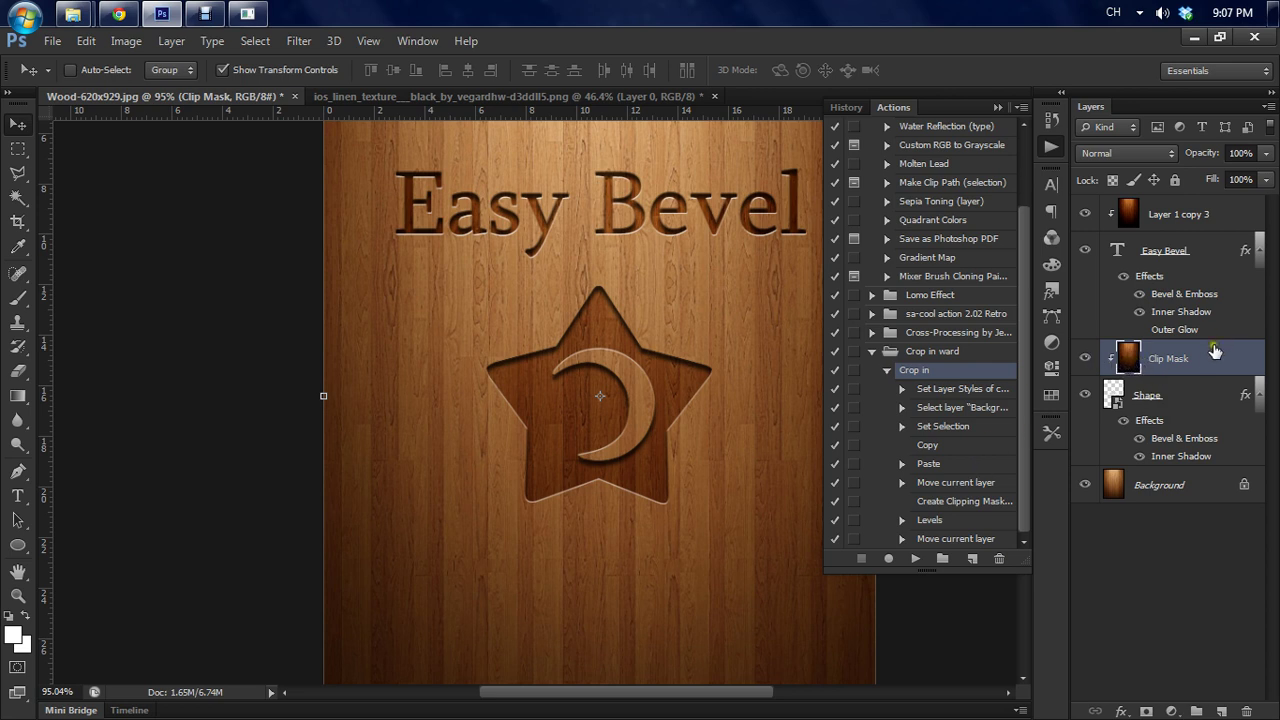
pyautogui.click(1156, 409)
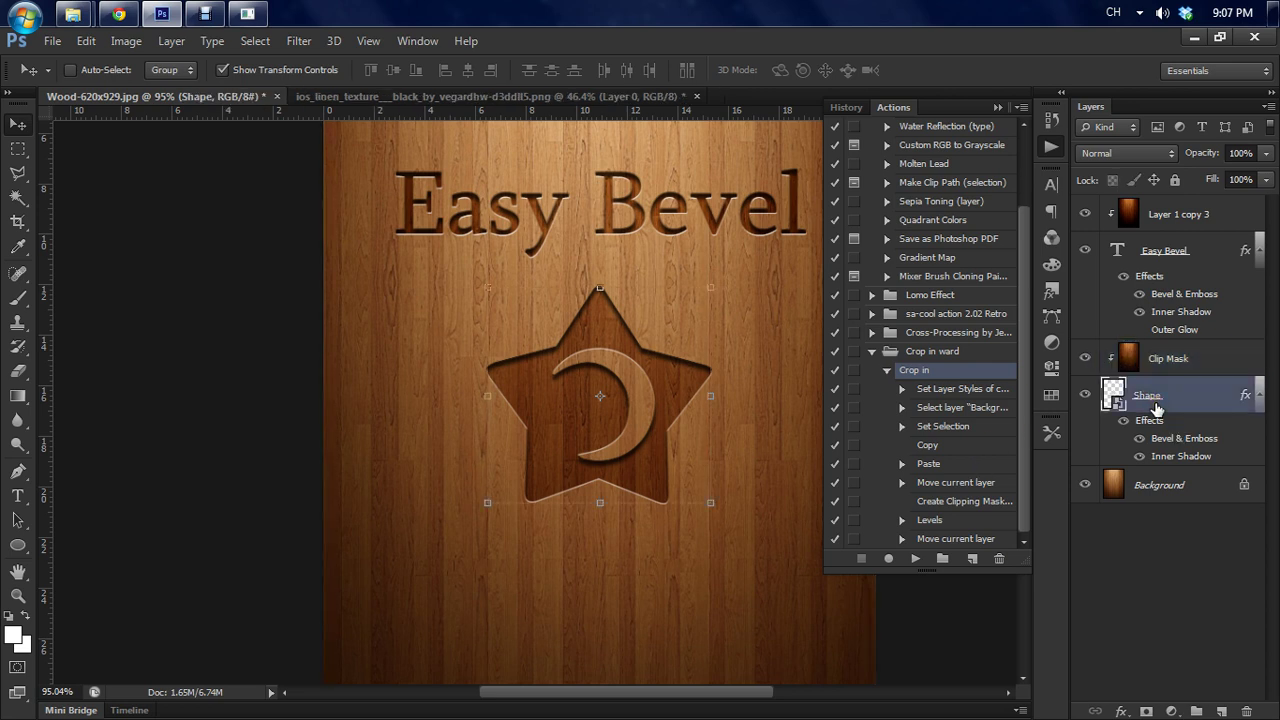
pyautogui.click(1185, 365)
pyautogui.moveTo(663, 386); pyautogui.dragTo(585, 352)
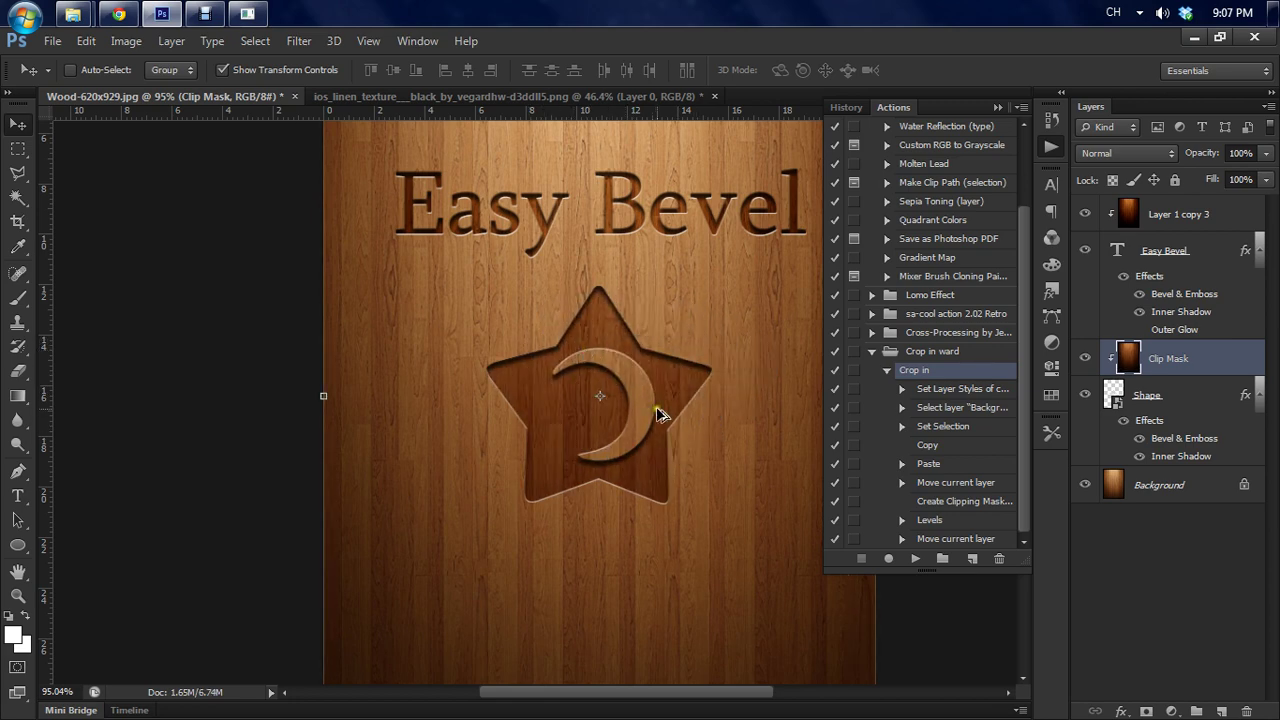
pyautogui.scroll(3, 592, 402)
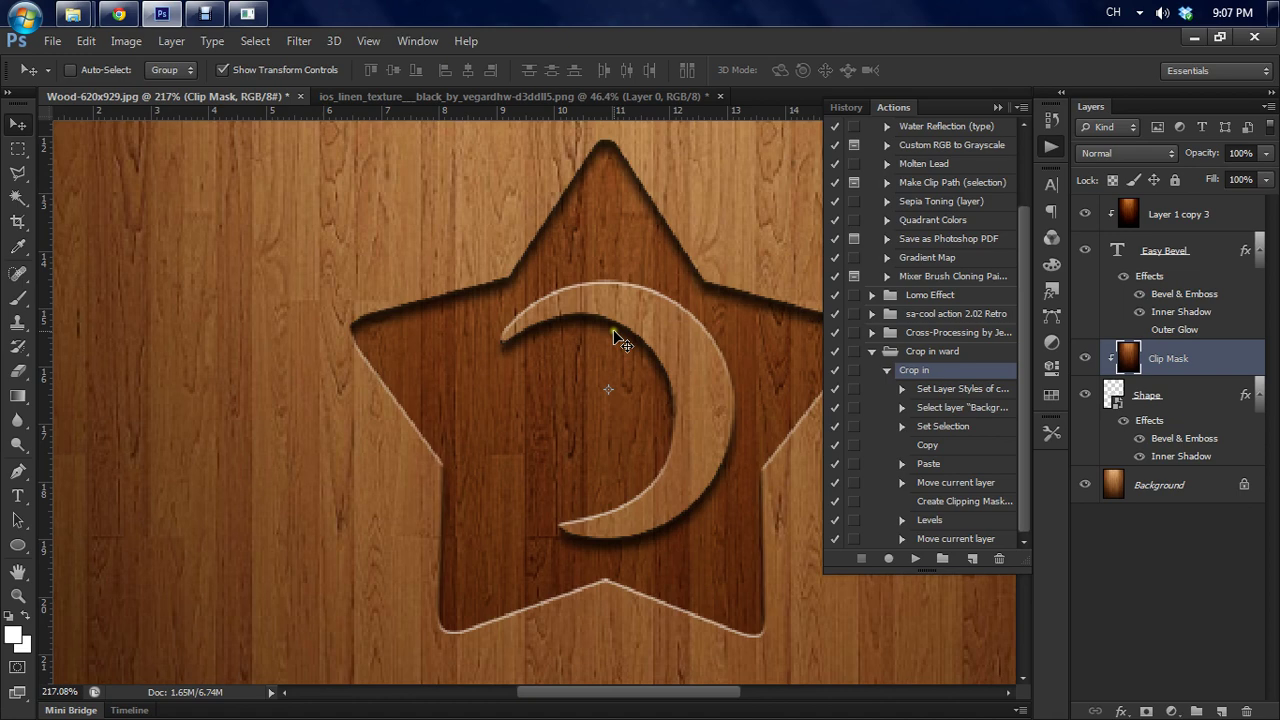
pyautogui.scroll(-3, 657, 388)
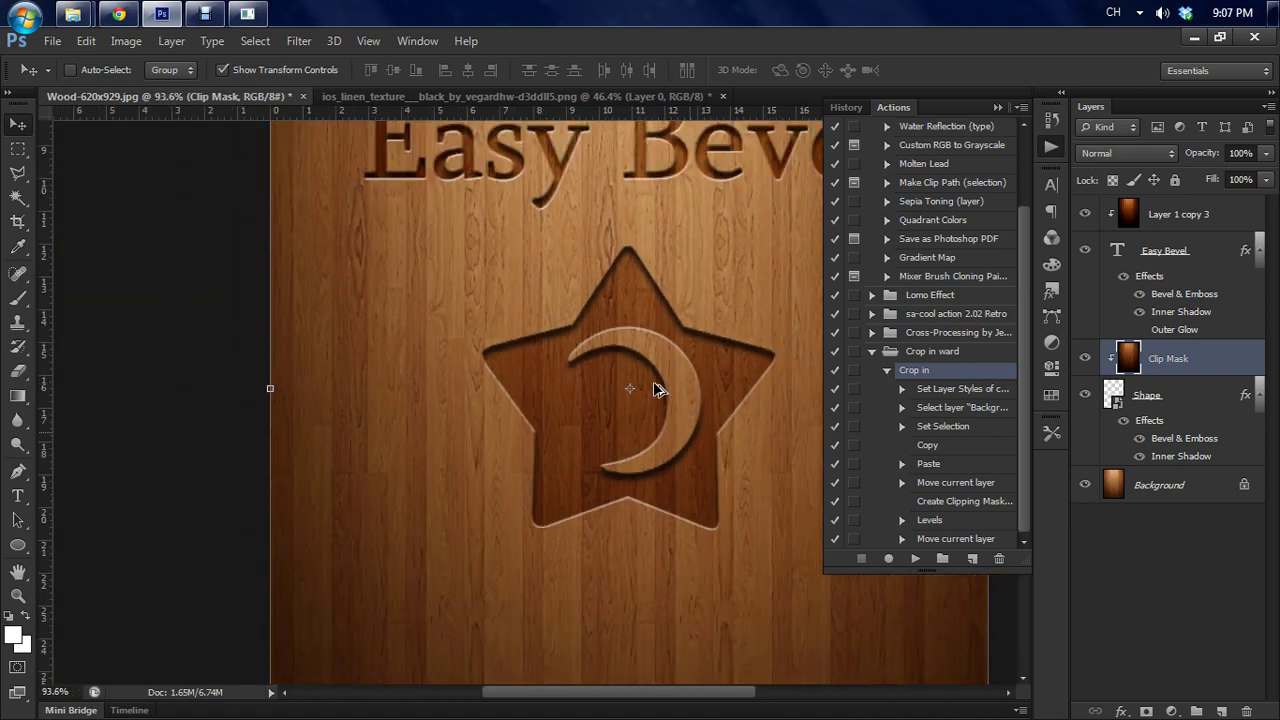
pyautogui.scroll(-3, 657, 388)
pyautogui.scroll(4, 537, 412)
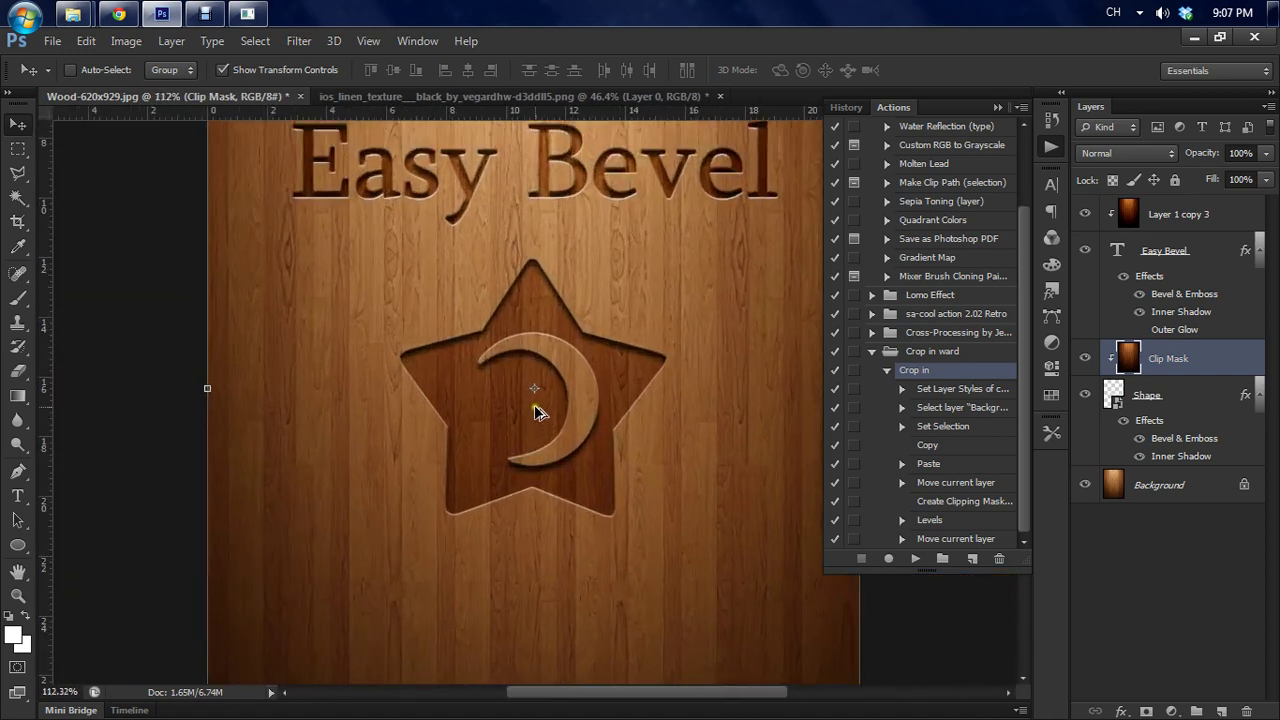
pyautogui.scroll(1, 535, 395)
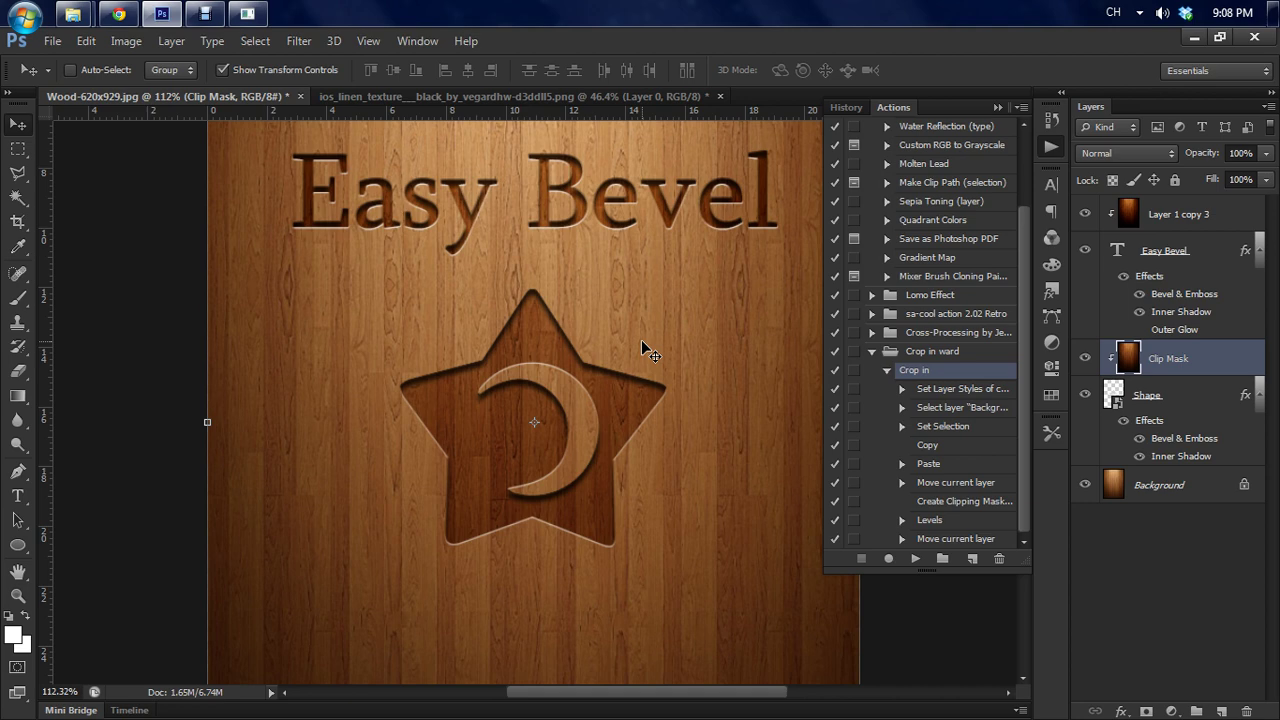
pyautogui.scroll(5, 551, 400)
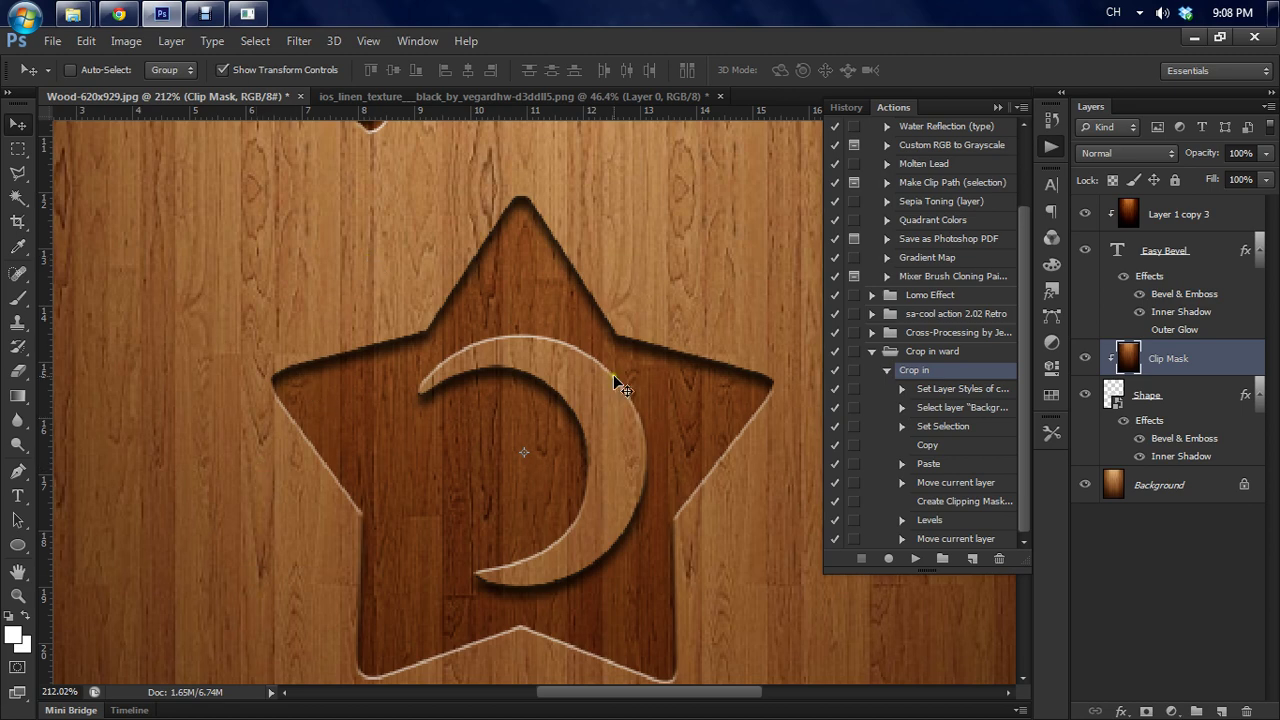
pyautogui.scroll(-6, 383, 409)
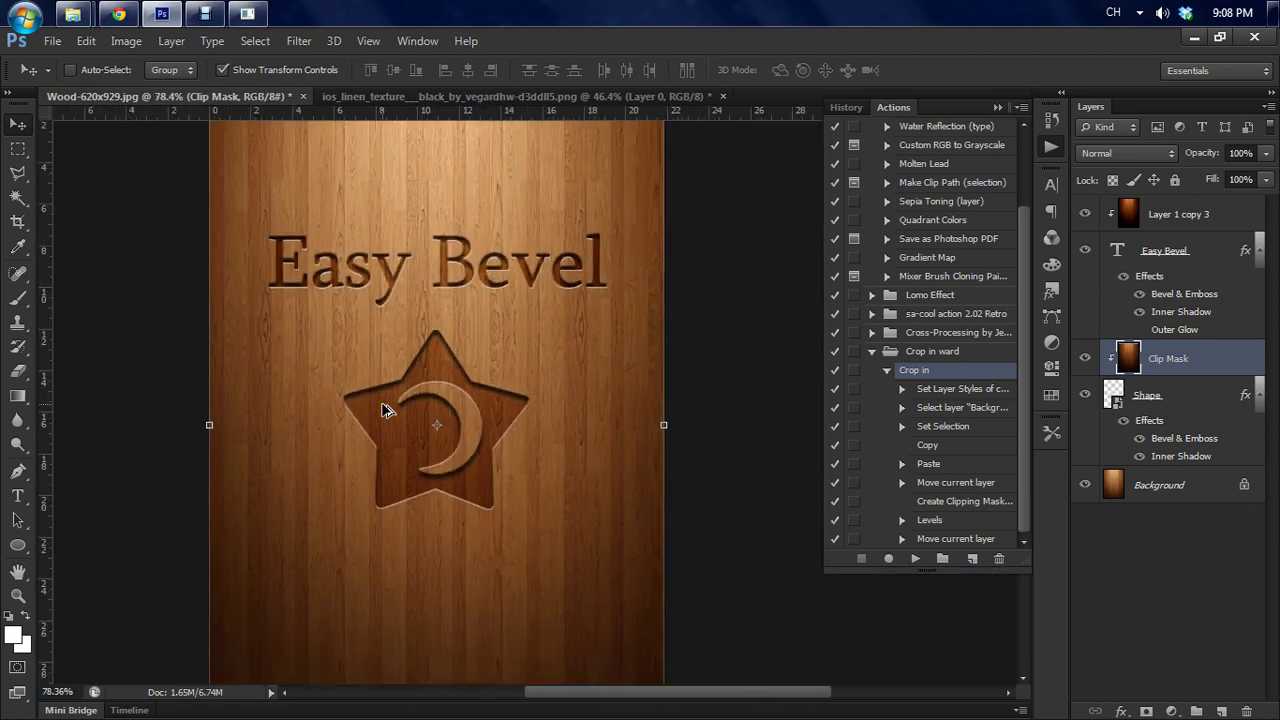
pyautogui.scroll(-3, 289, 409)
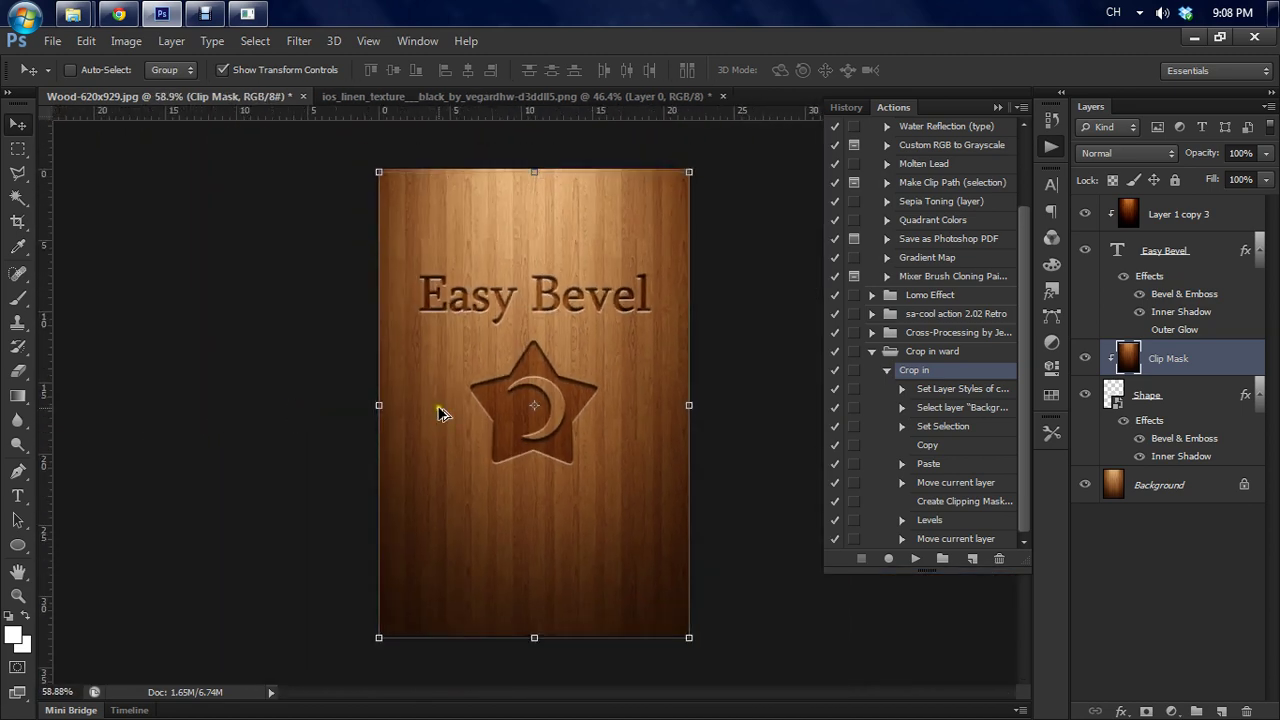
pyautogui.scroll(4, 580, 398)
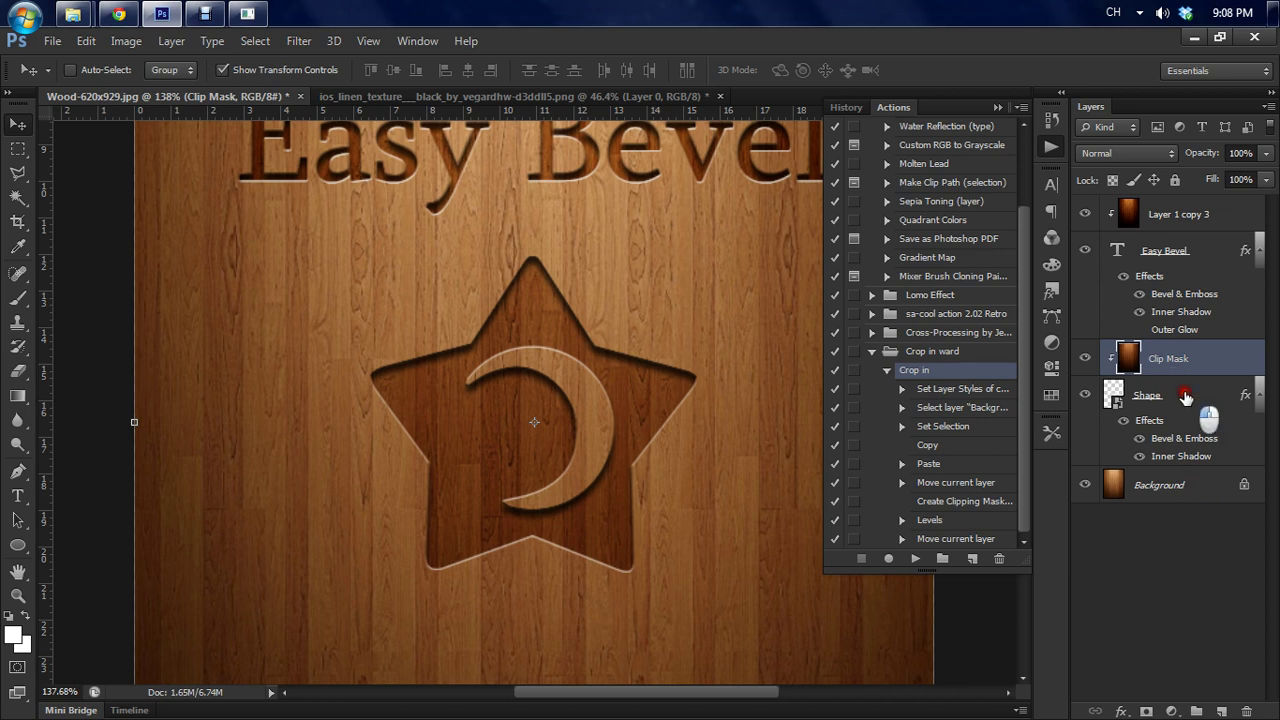
# - Move the Shape layer alone so the star-and-moon cutout sits left, below 'Easy Bevel'
pyautogui.keyDown('shift'); pyautogui.click(1200, 408); pyautogui.keyUp('shift')
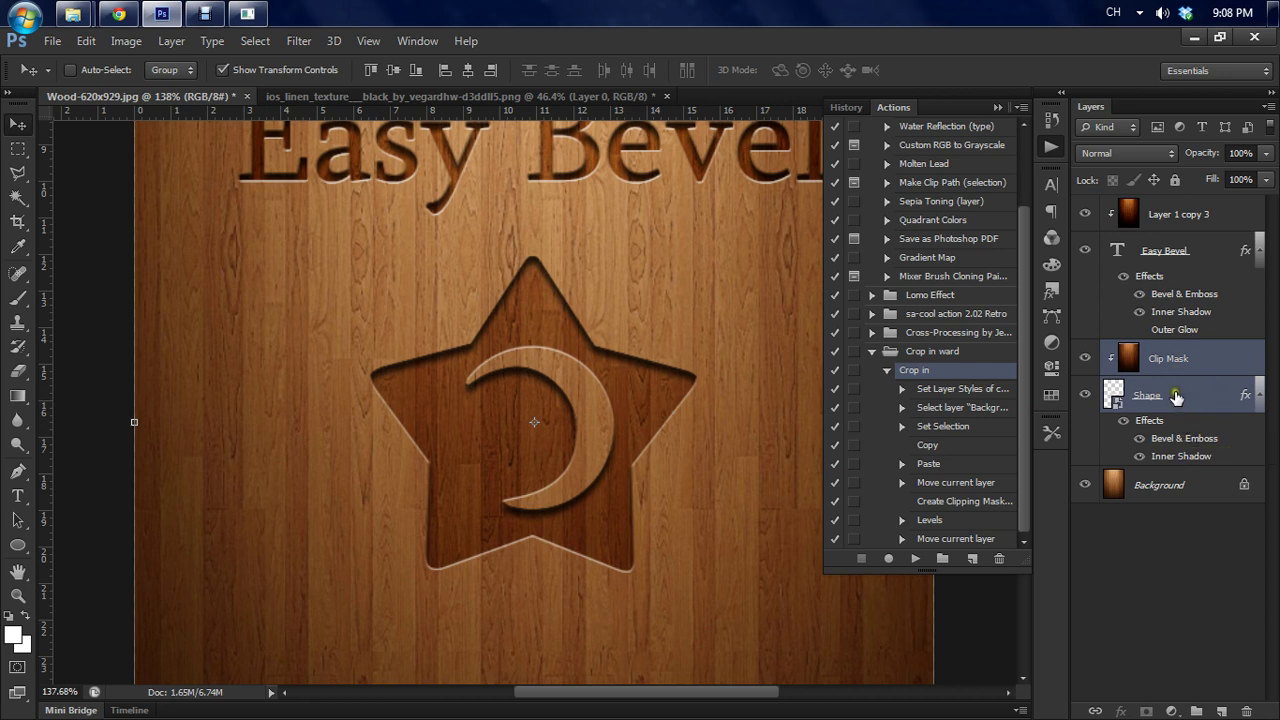
pyautogui.moveTo(551, 418); pyautogui.dragTo(390, 410)
pyautogui.hotkey('ctrl', 'z')
pyautogui.click(1262, 562)
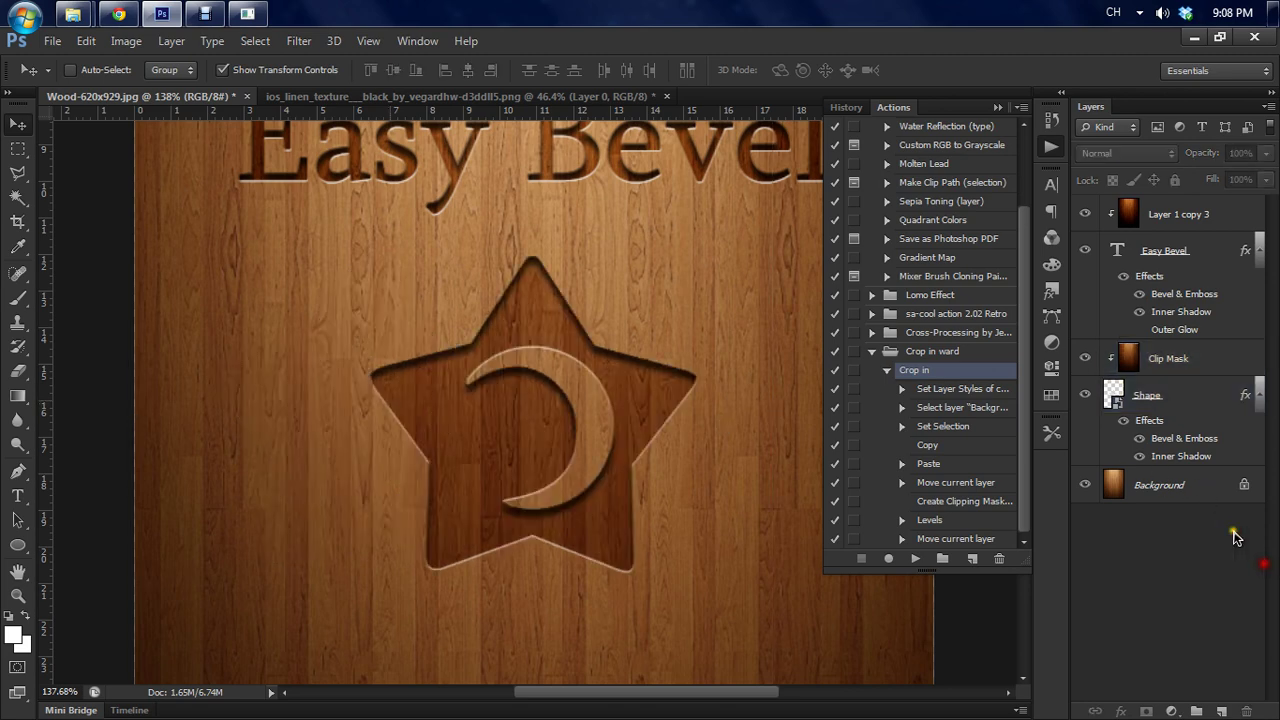
pyautogui.click(1168, 400)
pyautogui.moveTo(640, 391); pyautogui.dragTo(430, 384)
pyautogui.scroll(-2, 545, 453)
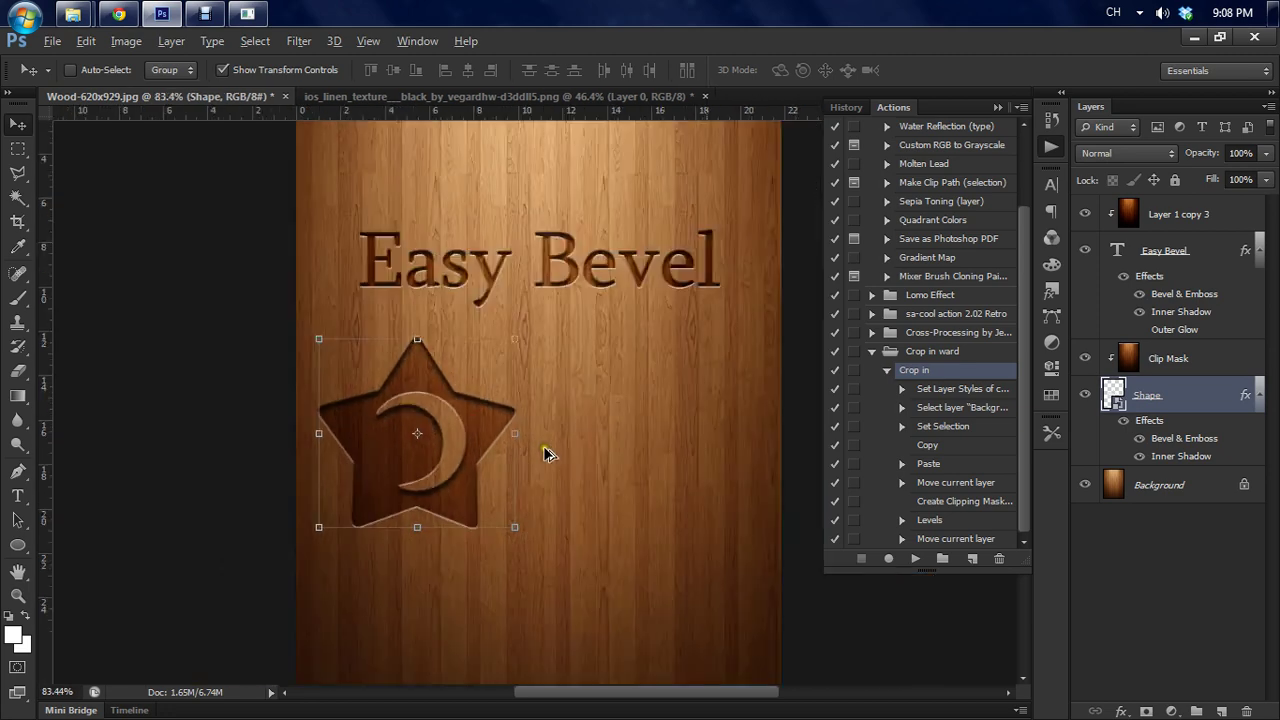
pyautogui.scroll(2, 600, 456)
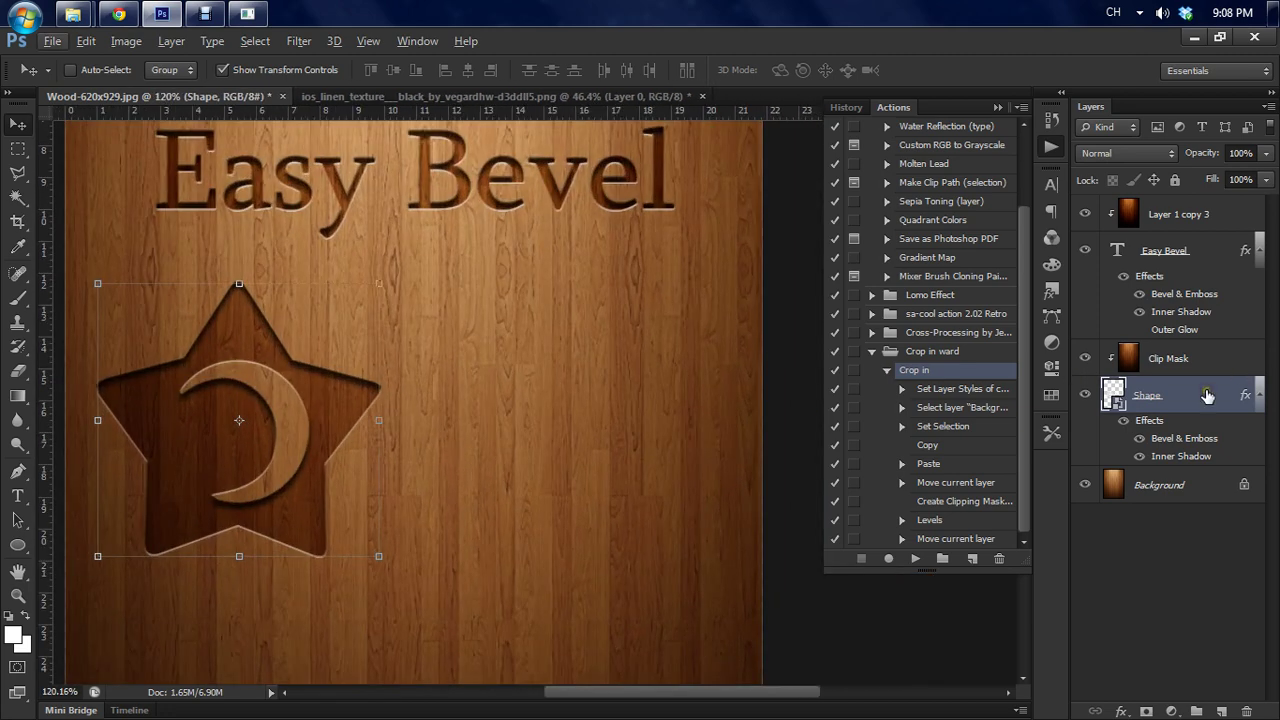
# - Duplicate the Shape layer as Shape 2 and place it above the Clip Mask layer
pyautogui.rightClick(1207, 396)
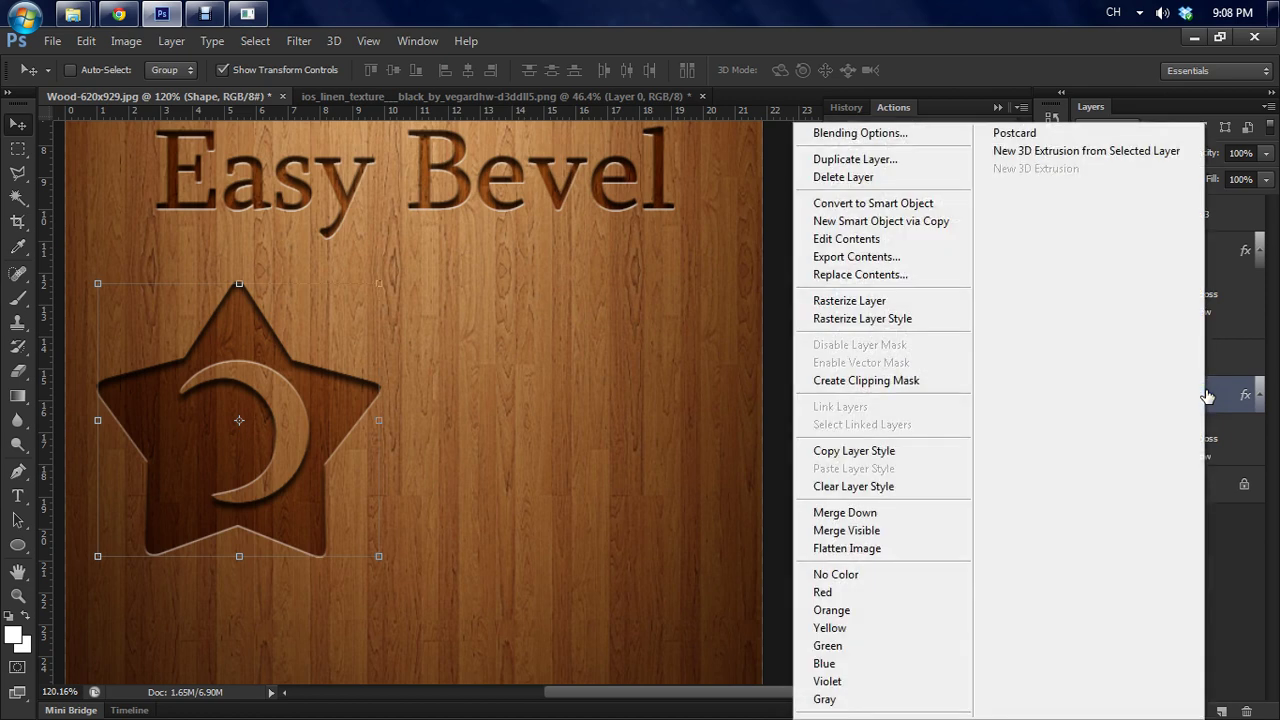
pyautogui.click(890, 161)
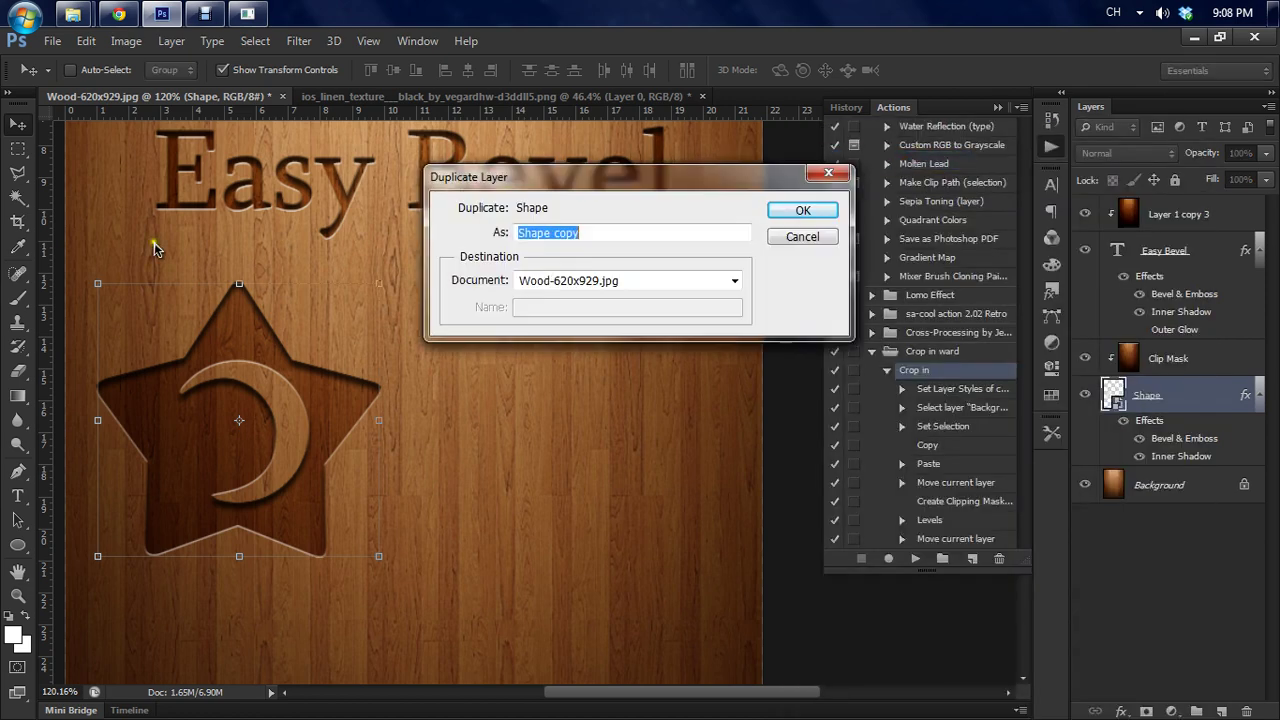
pyautogui.click(660, 232)
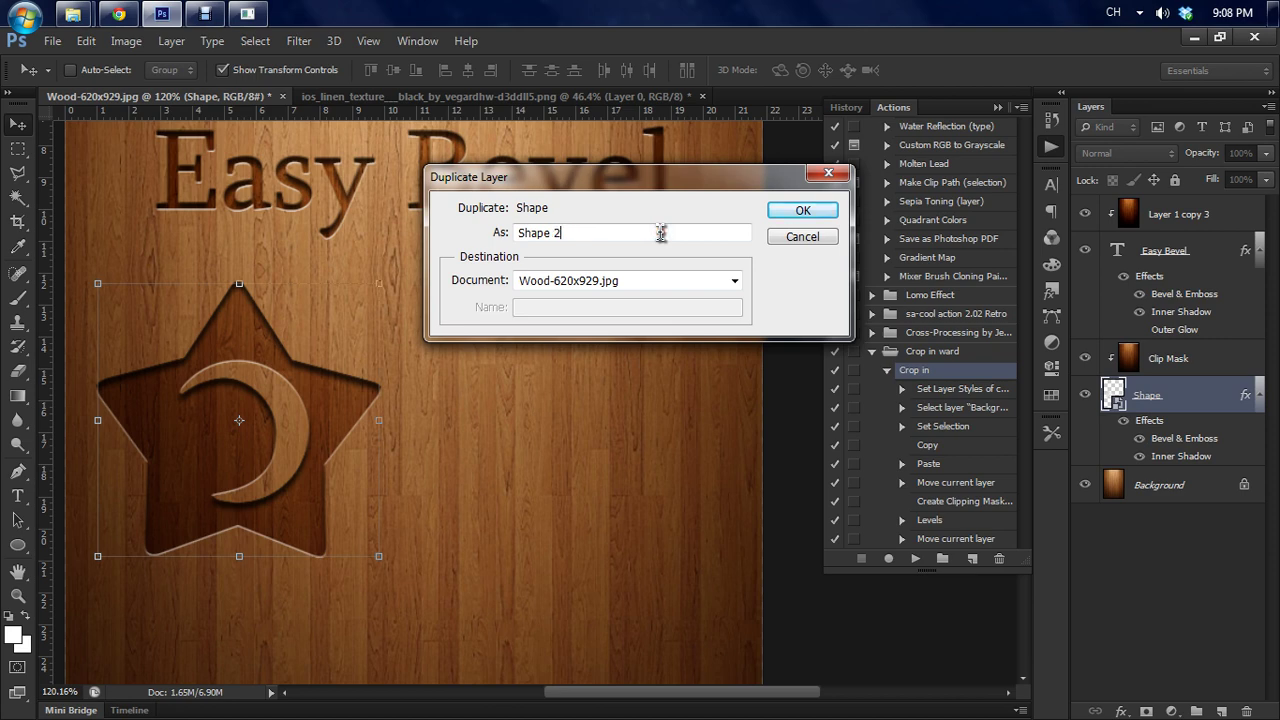
pyautogui.write('2')
pyautogui.press('Return')
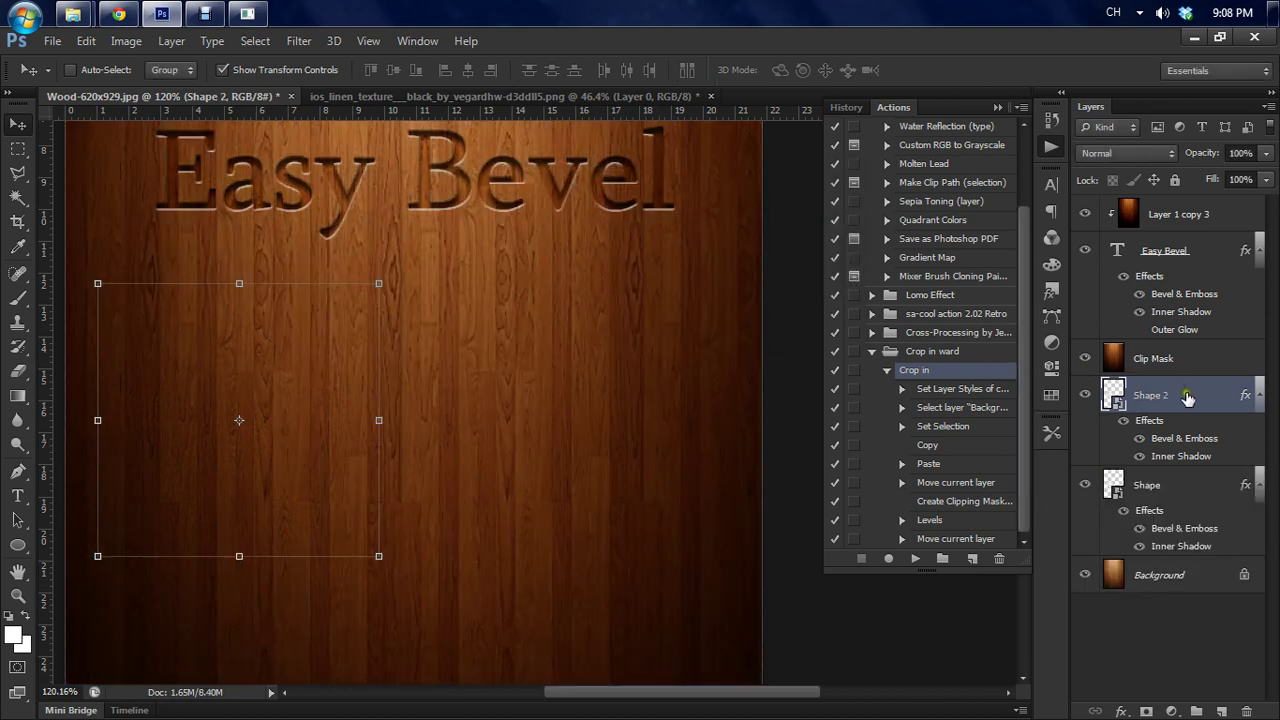
pyautogui.moveTo(1186, 397); pyautogui.dragTo(1181, 351)
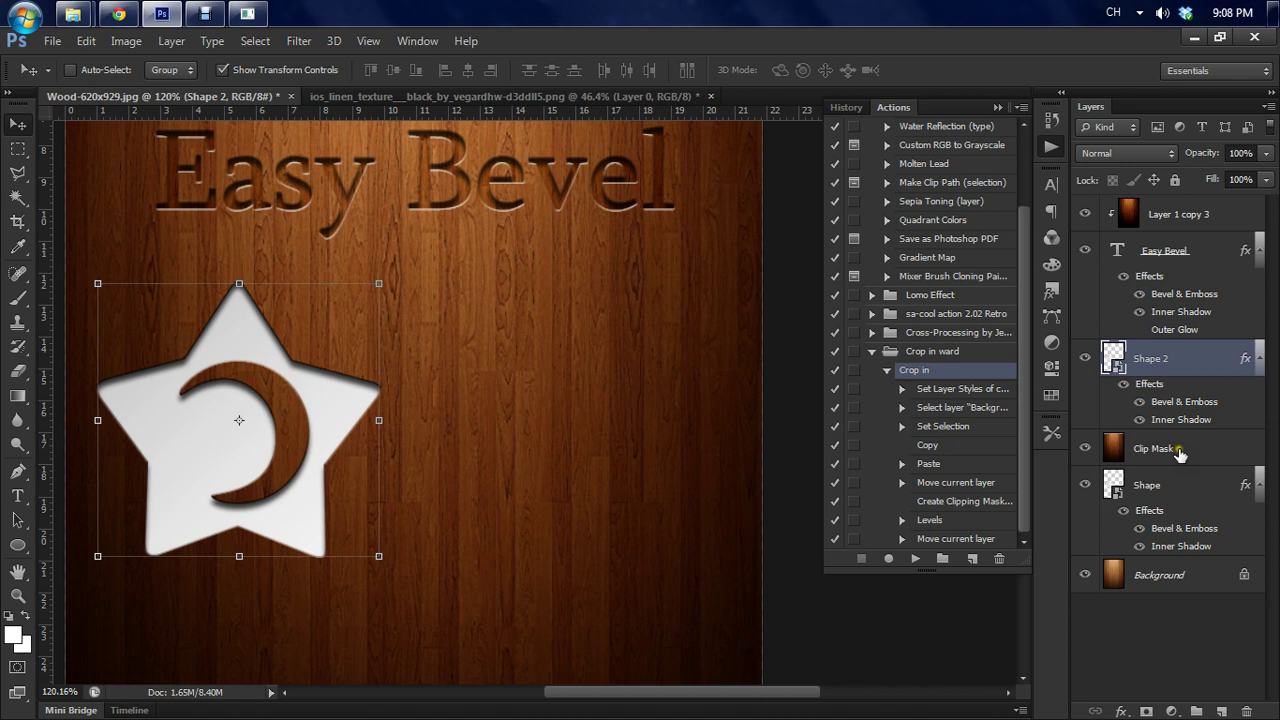
# - Re-clip the Clip Mask texture to Shape and move the white Shape 2 star beside the recessed one
pyautogui.click(1212, 451)
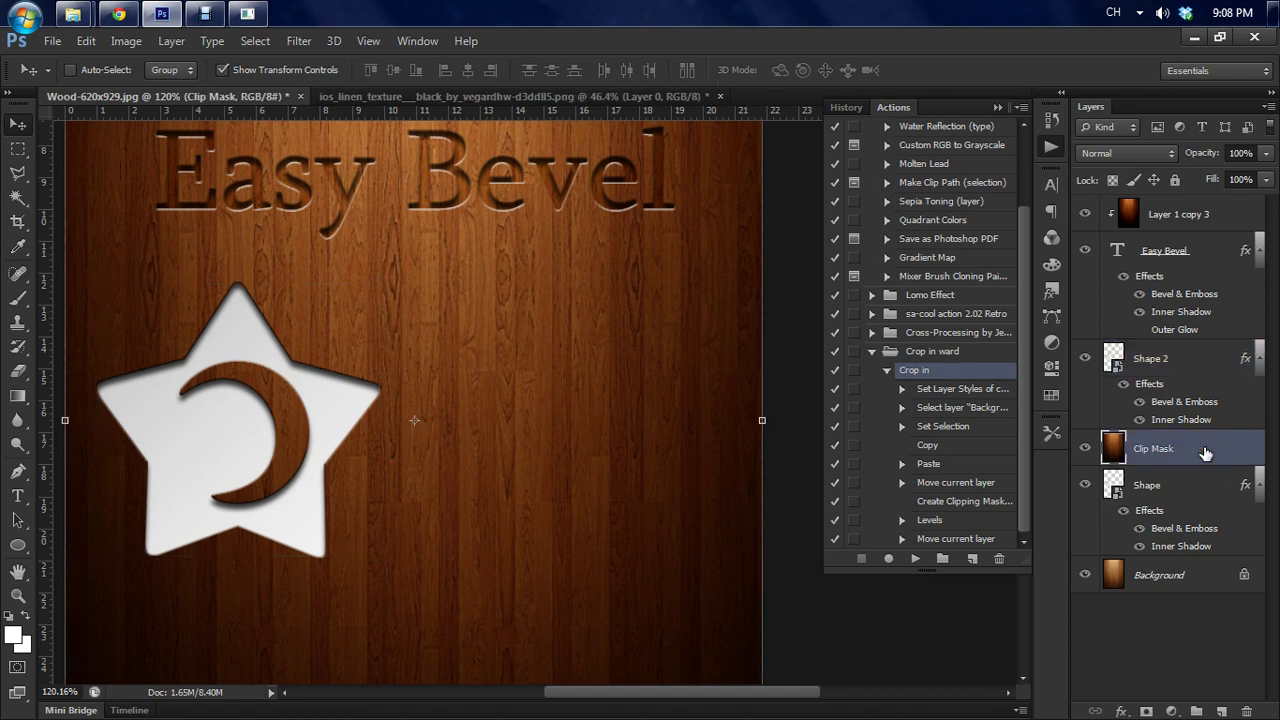
pyautogui.rightClick(1205, 452)
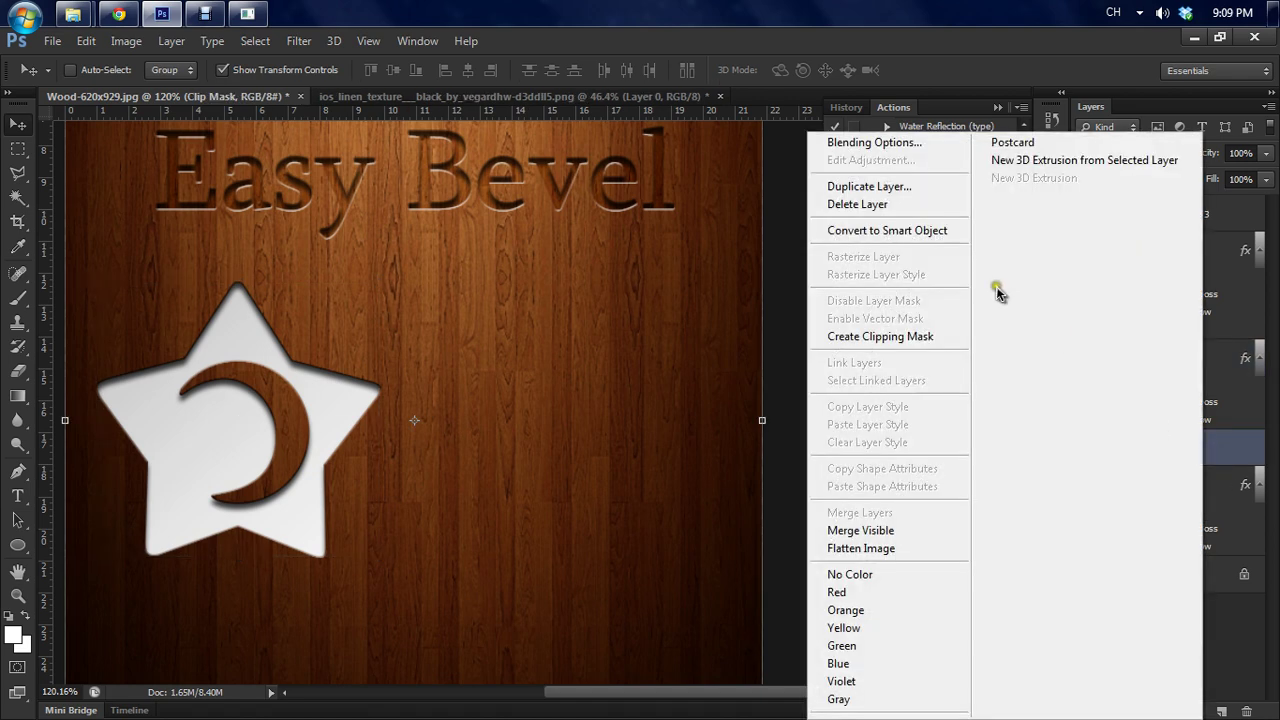
pyautogui.click(929, 335)
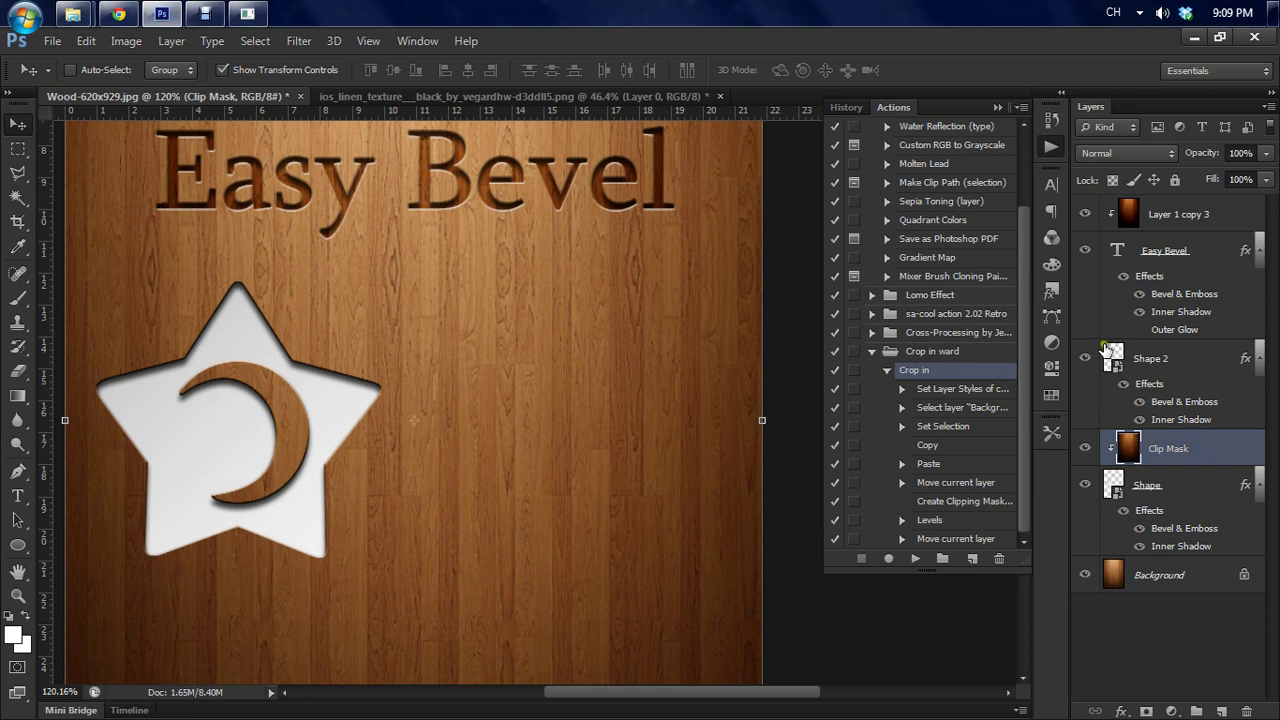
pyautogui.click(1190, 487)
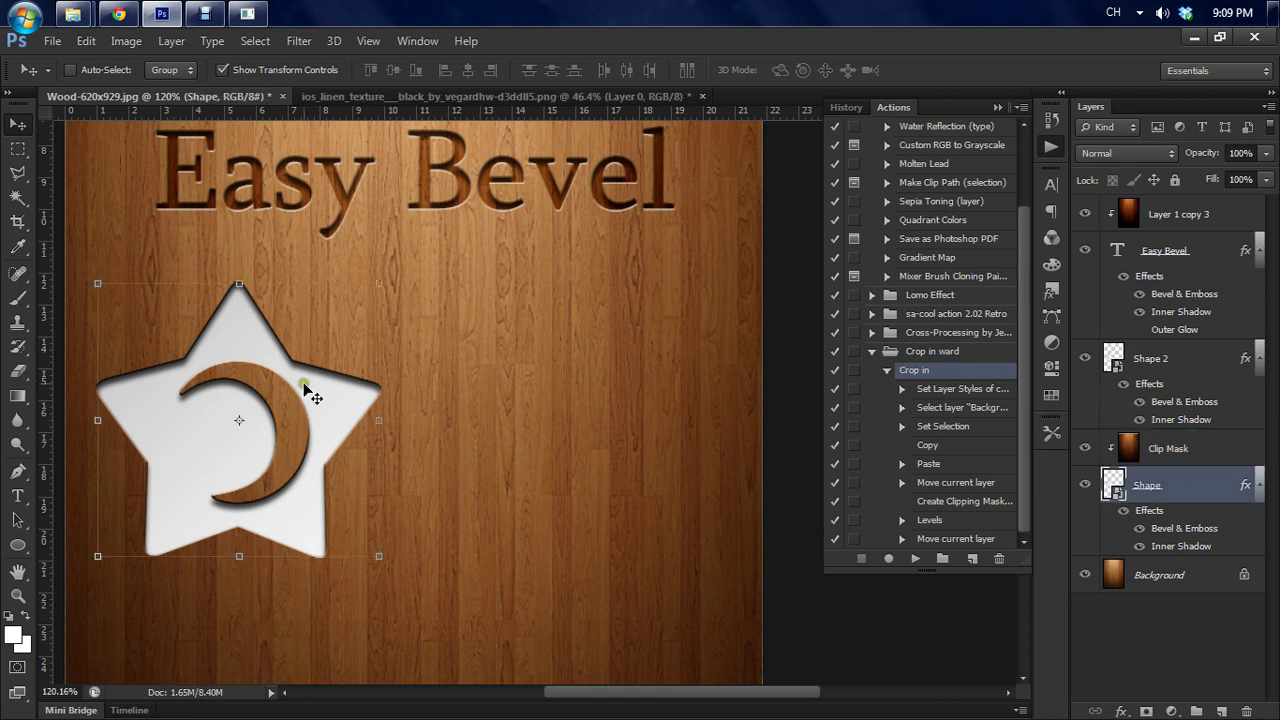
pyautogui.click(1148, 374)
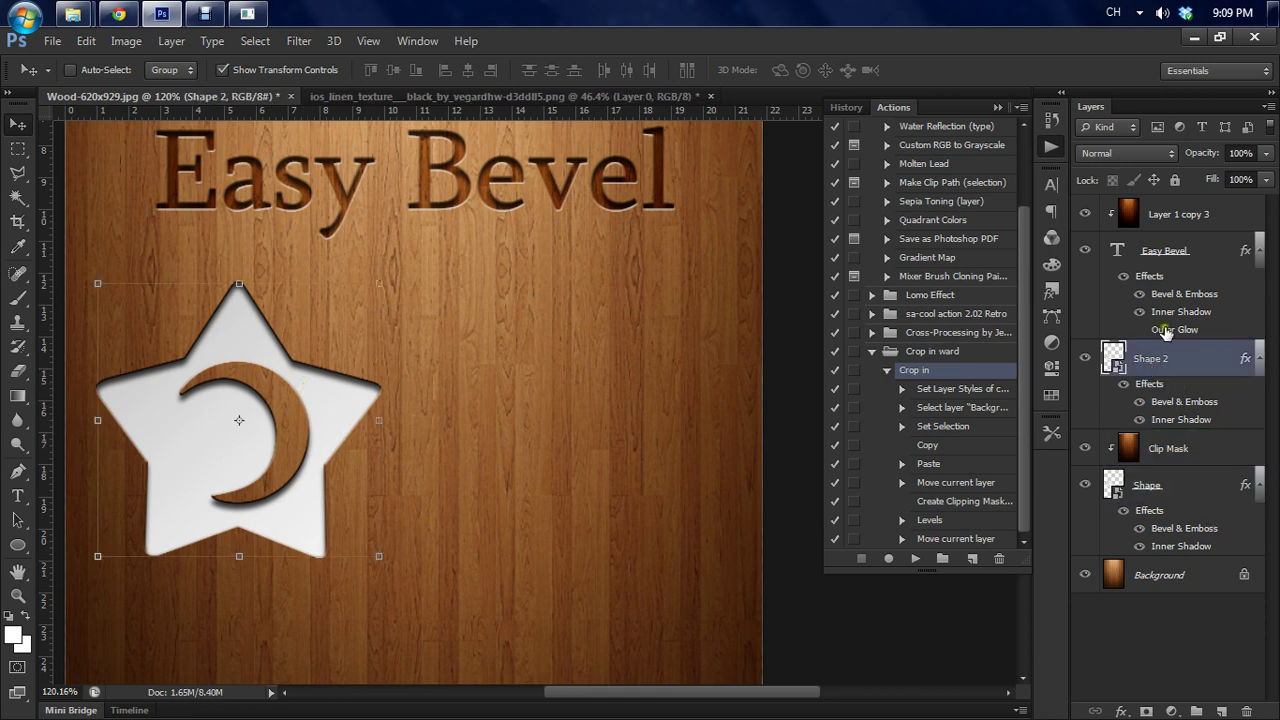
pyautogui.moveTo(249, 376); pyautogui.dragTo(558, 376)
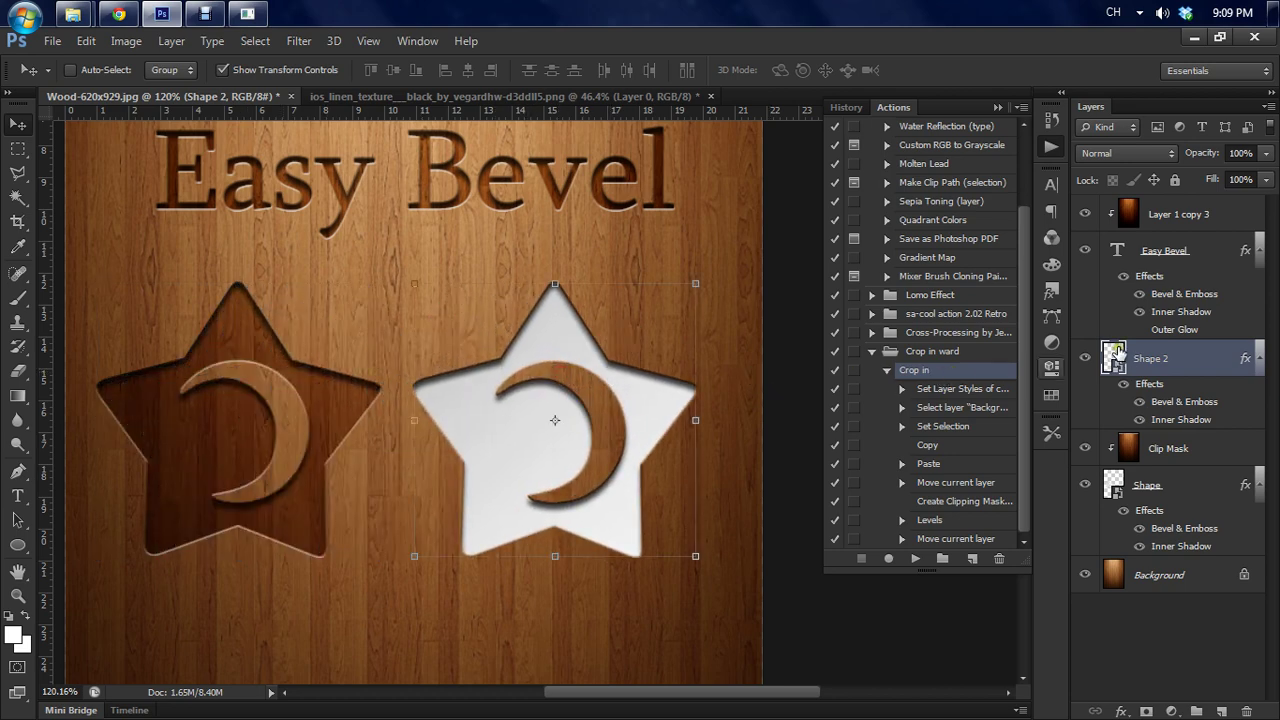
pyautogui.scroll(-2, 491, 434)
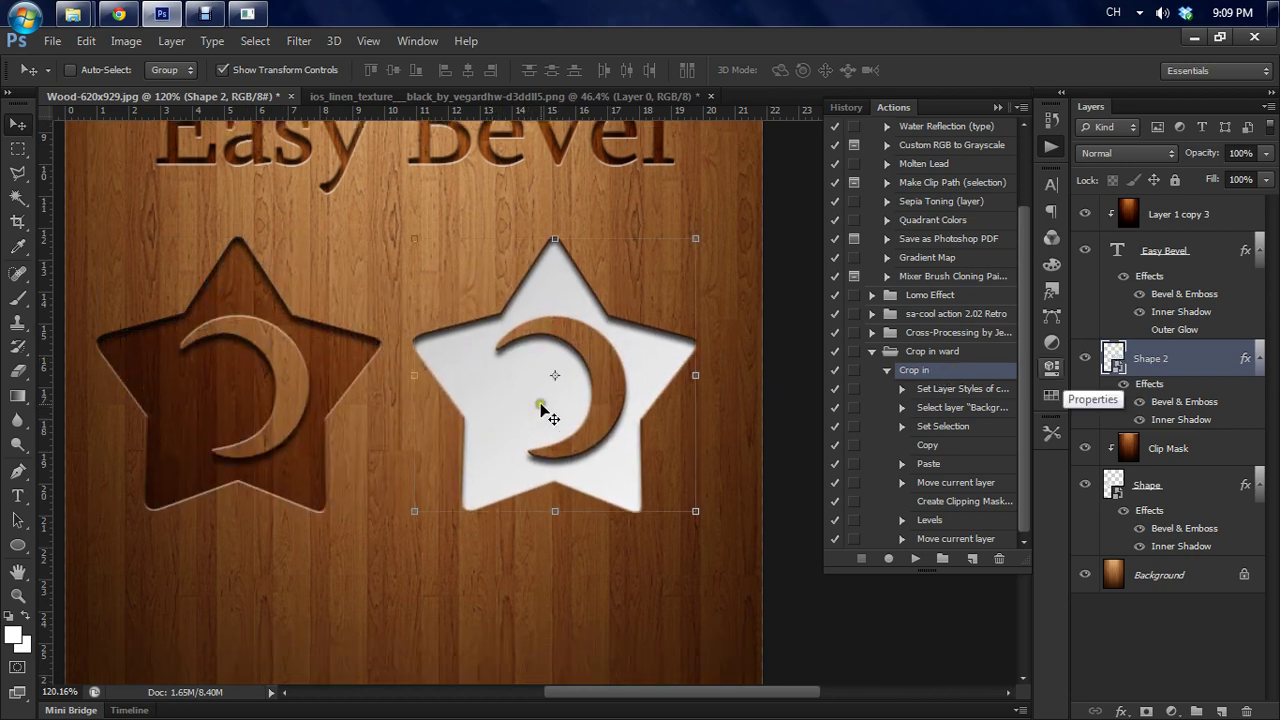
# - Turn off Shape 2's Inner Shadow and Bevel & Emboss and enable Drop Shadow instead
pyautogui.doubleClick(1199, 420)
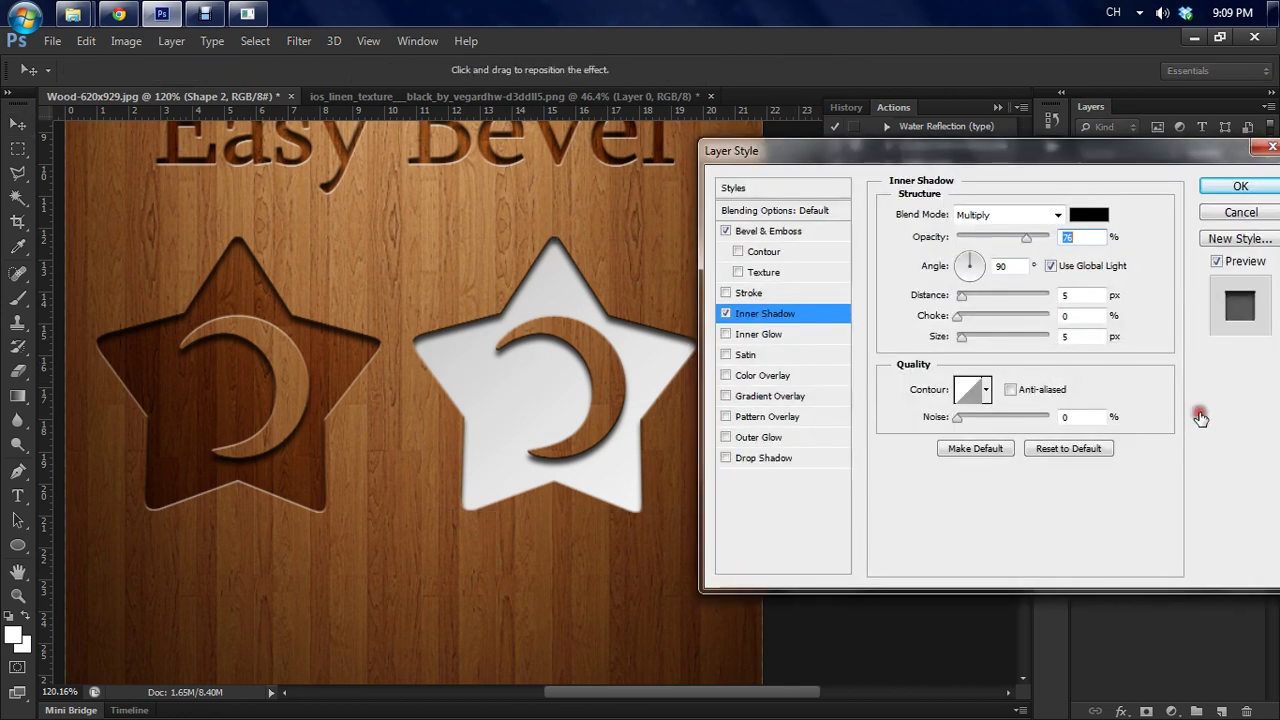
pyautogui.click(727, 314)
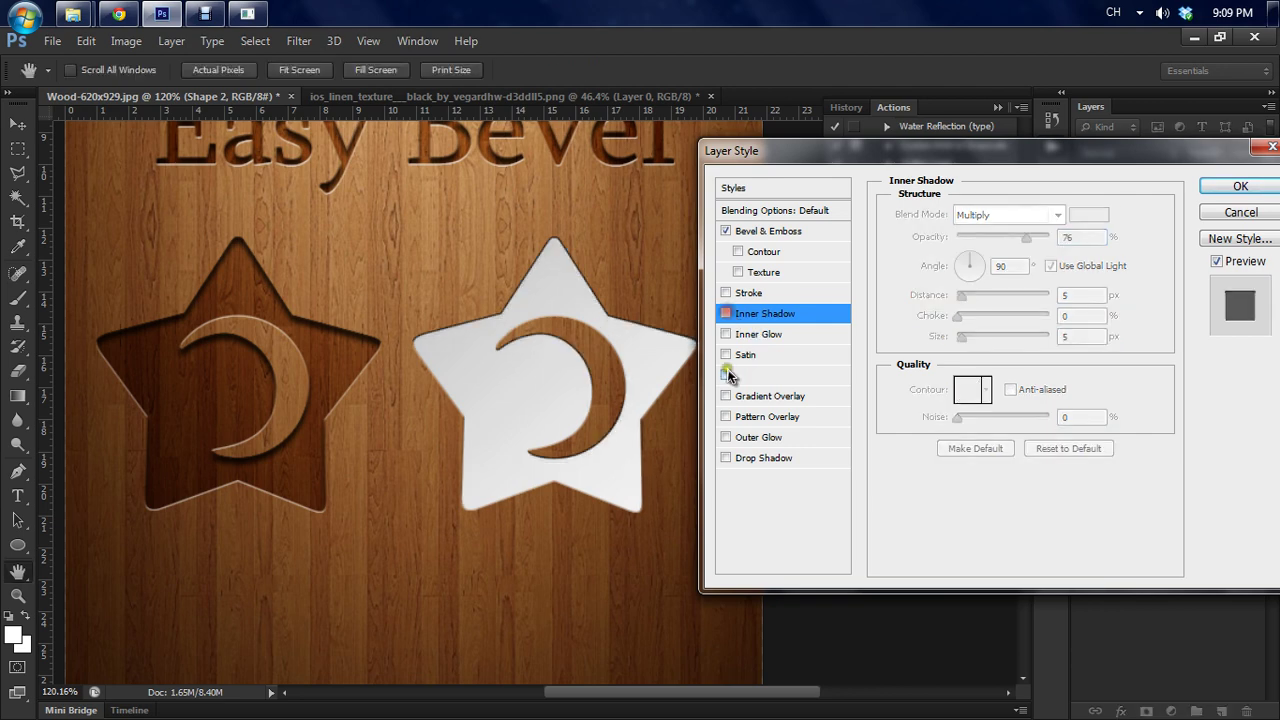
pyautogui.click(727, 459)
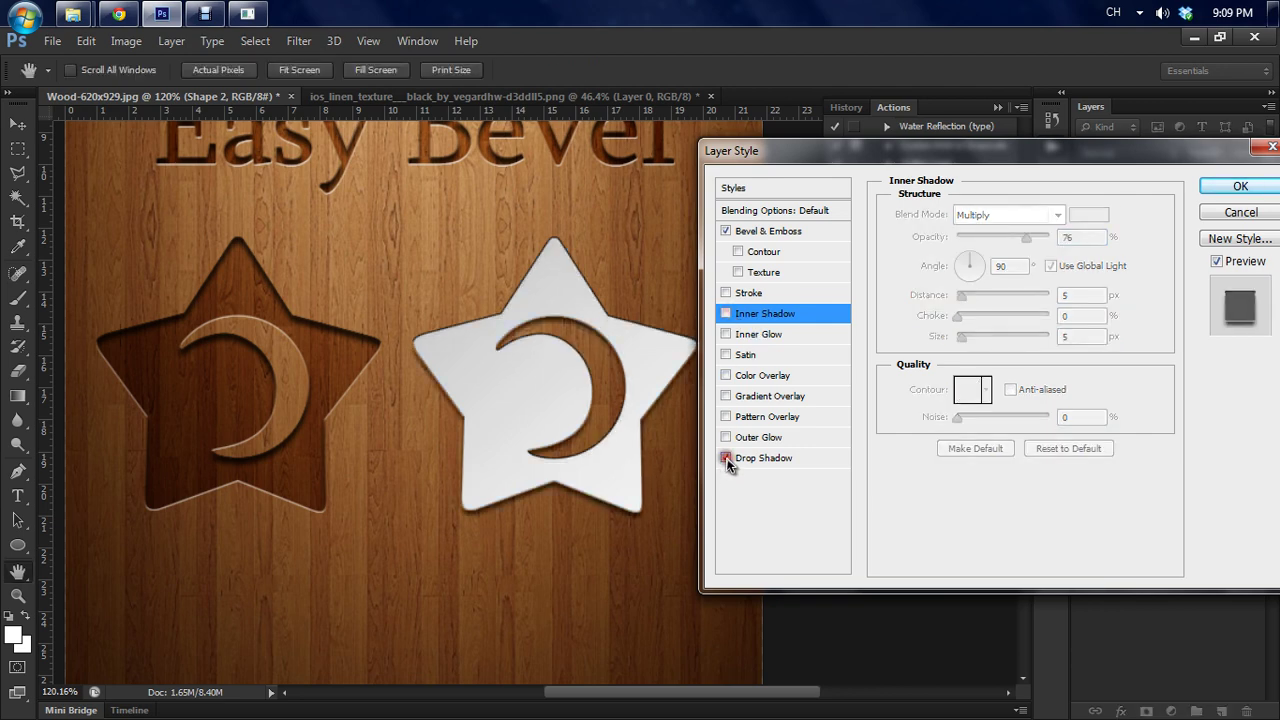
pyautogui.click(748, 231)
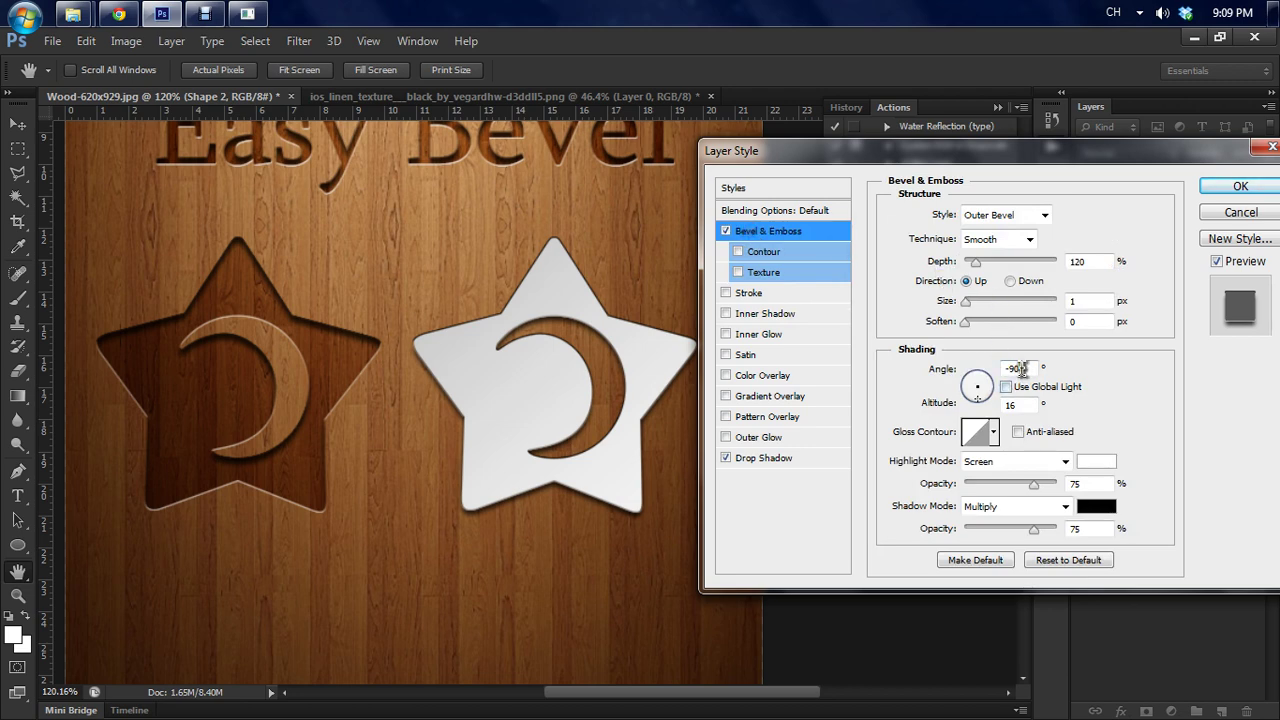
pyautogui.click(982, 367)
pyautogui.write('90')
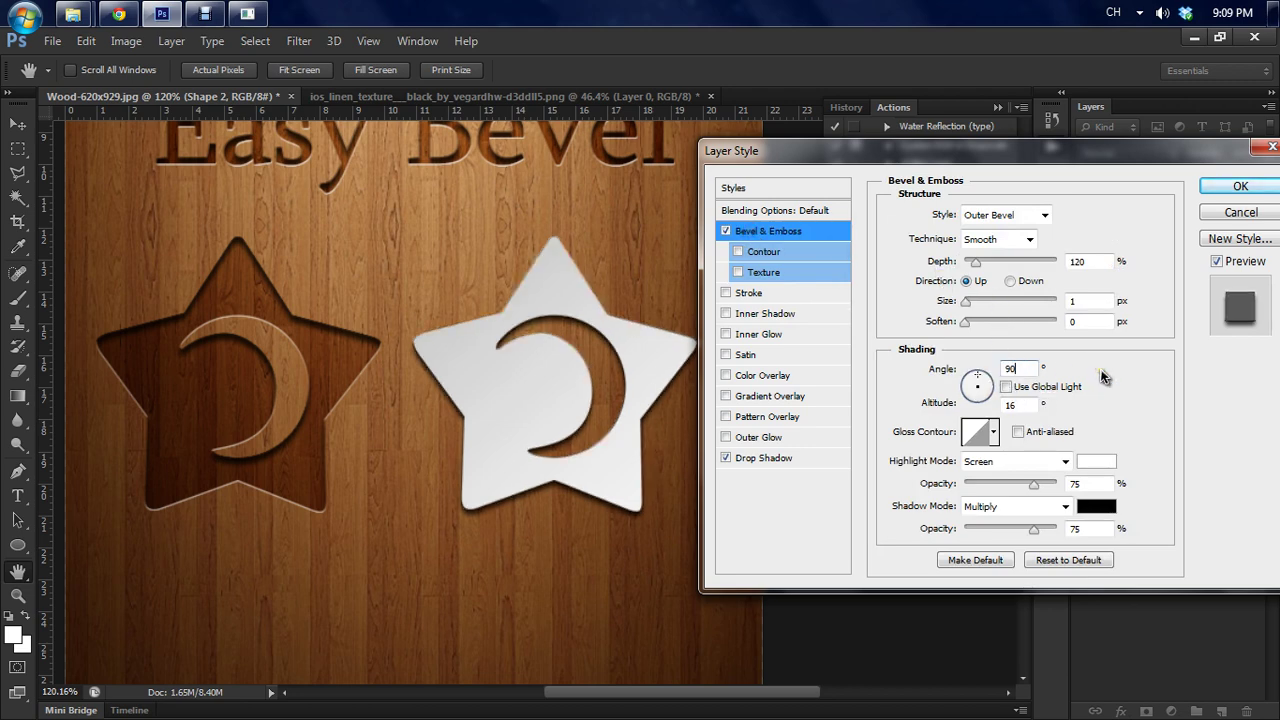
pyautogui.click(1120, 372)
pyautogui.click(728, 232)
pyautogui.click(727, 232)
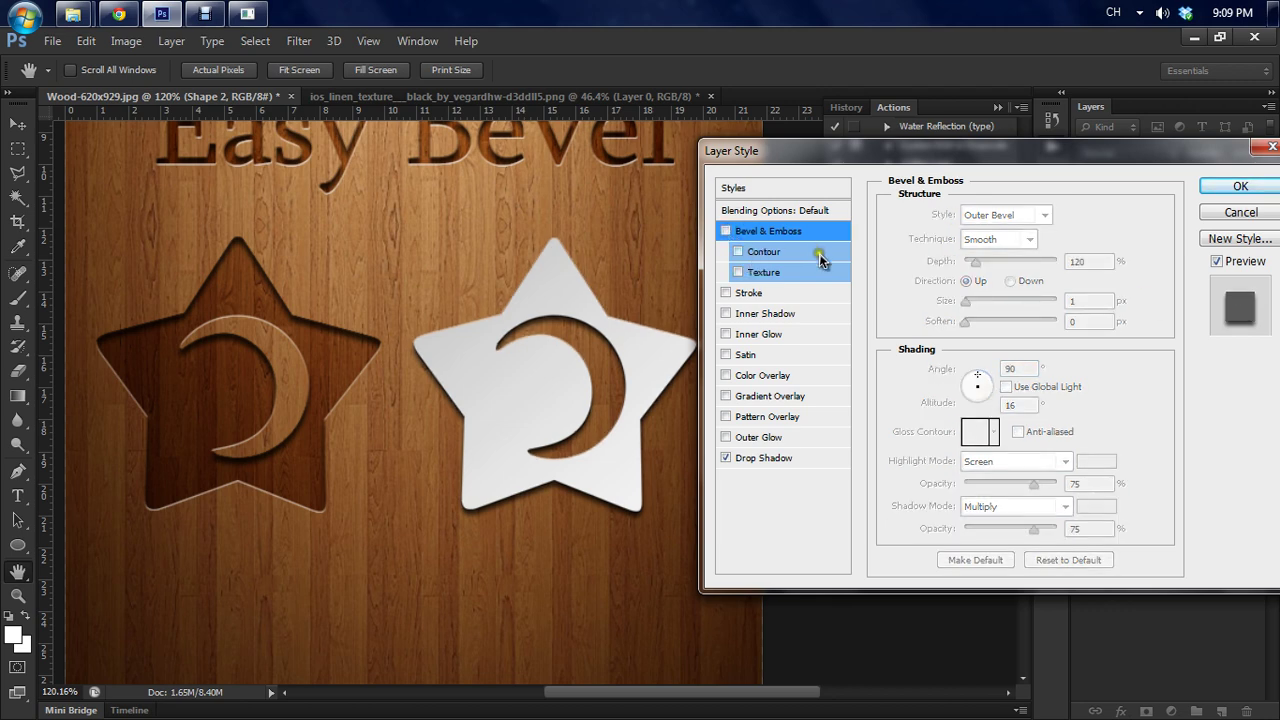
# - Set the drop shadow to 90° with Global Light off and 3 px distance, then confirm
pyautogui.click(784, 459)
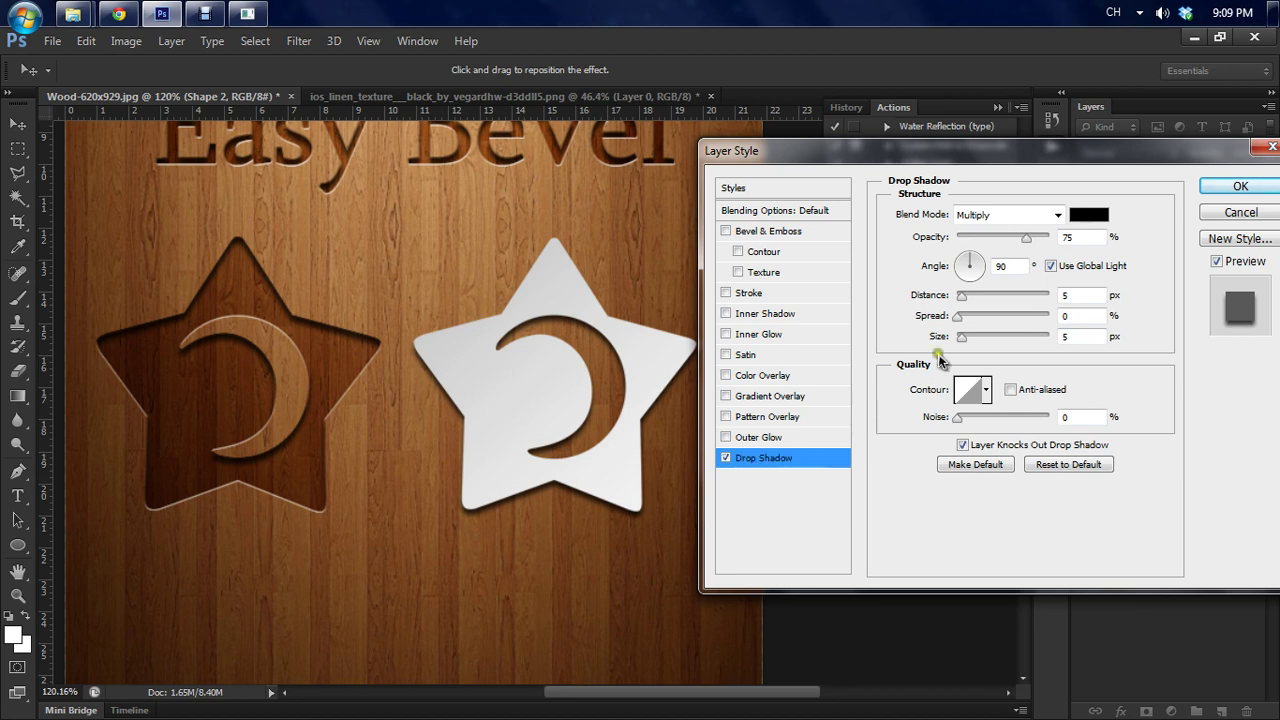
pyautogui.click(981, 269)
pyautogui.click(1050, 266)
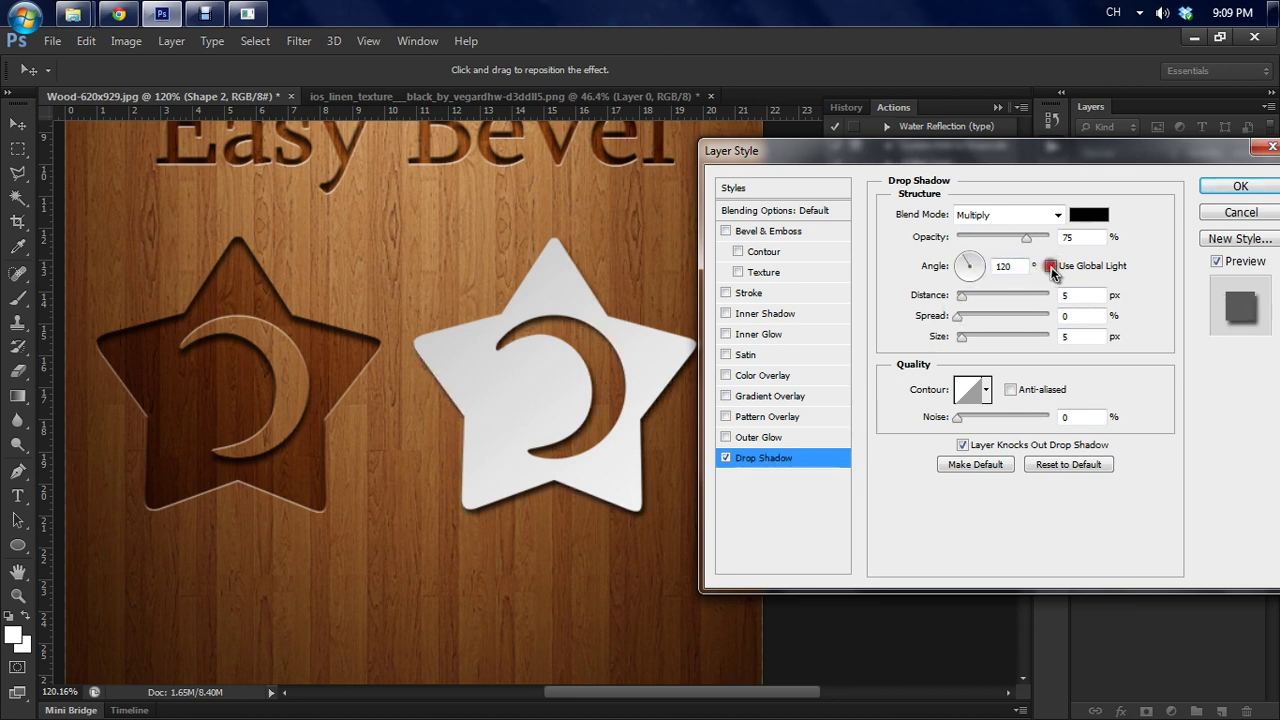
pyautogui.click(969, 257)
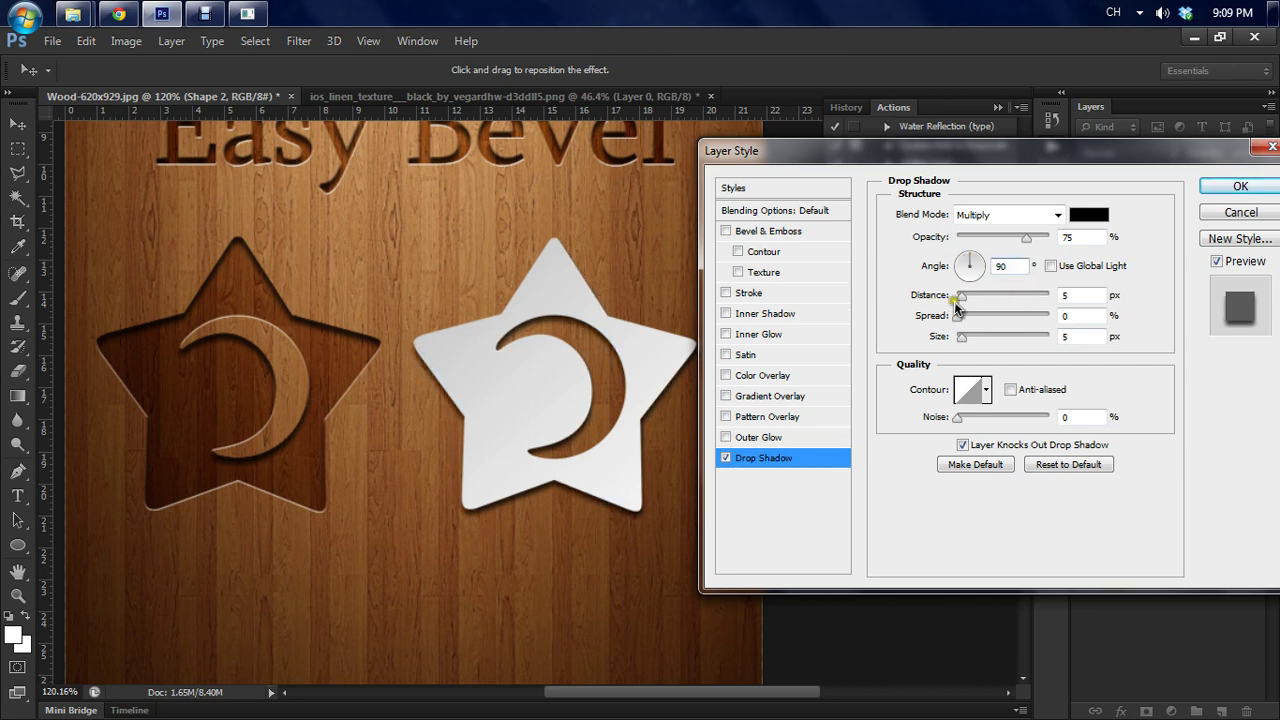
pyautogui.moveTo(958, 296); pyautogui.dragTo(965, 303)
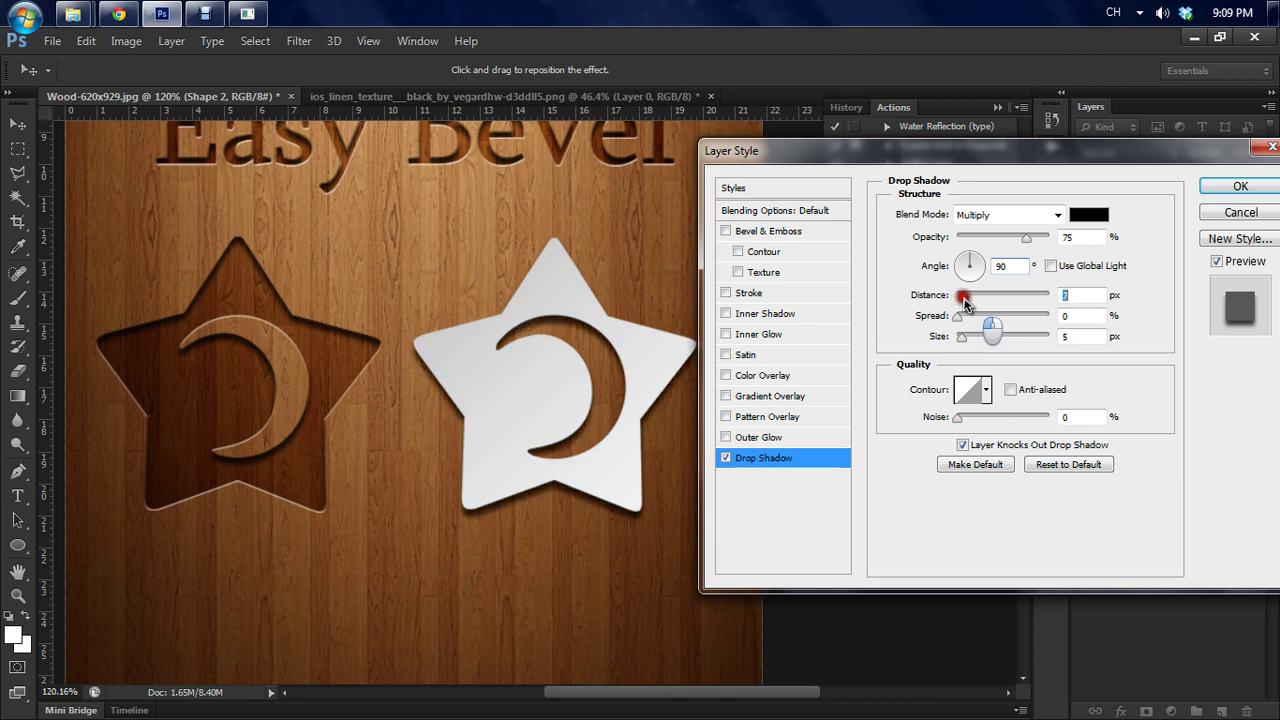
pyautogui.click(1240, 186)
pyautogui.scroll(-3, 430, 462)
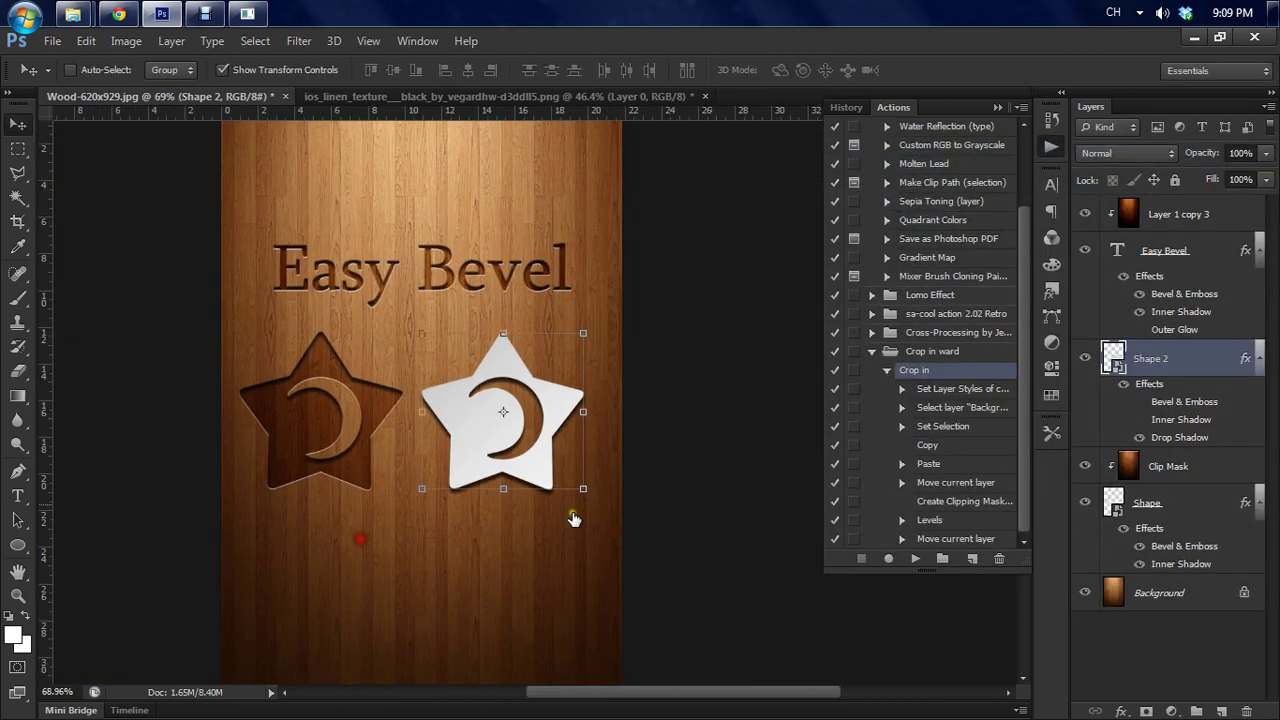
# - Select the recessed star's Shape and Clip Mask layers together and duplicate them
pyautogui.click(1189, 592)
pyautogui.scroll(-2, 203, 524)
pyautogui.scroll(2, 414, 514)
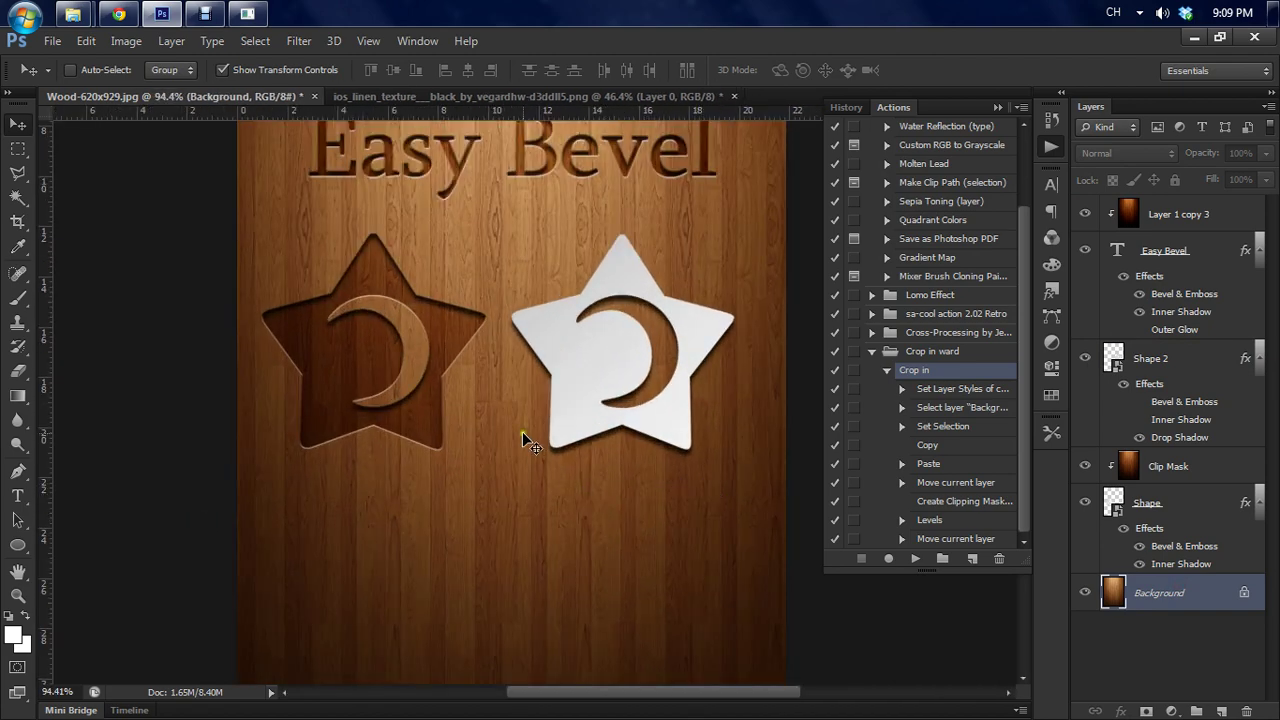
pyautogui.scroll(1, 474, 471)
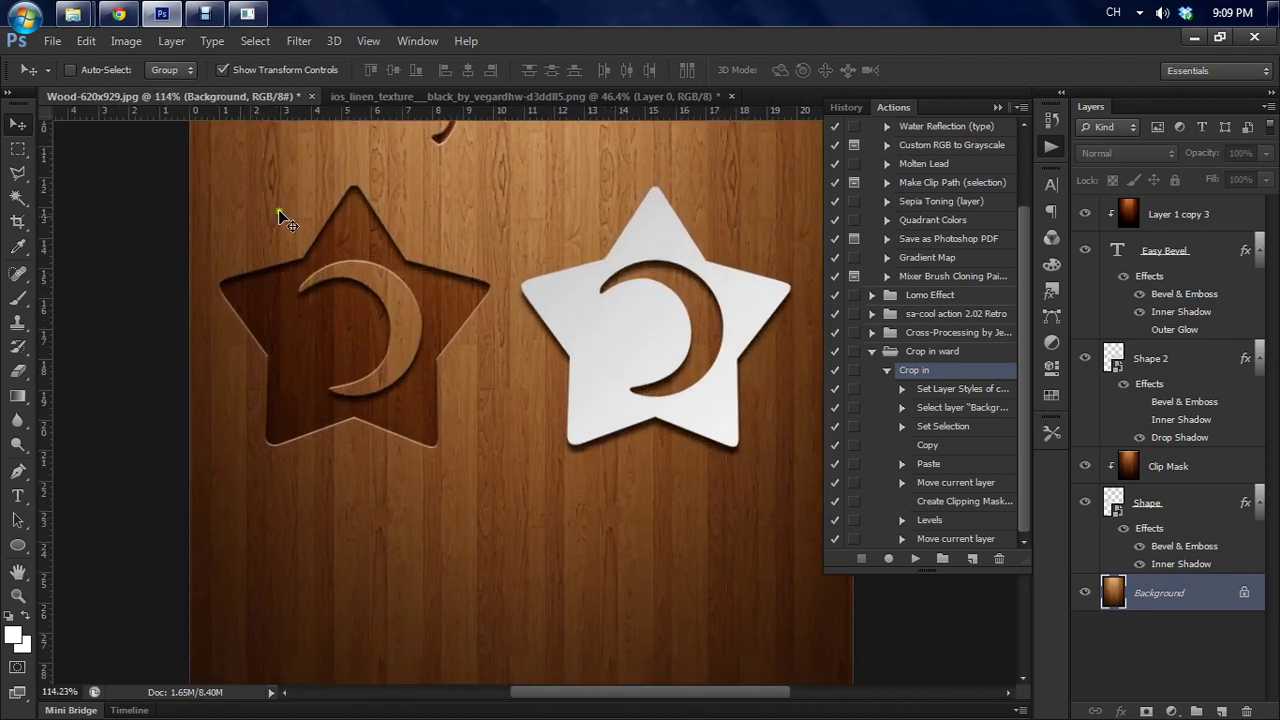
pyautogui.click(1188, 462)
pyautogui.keyDown('shift'); pyautogui.click(1178, 506); pyautogui.keyUp('shift')
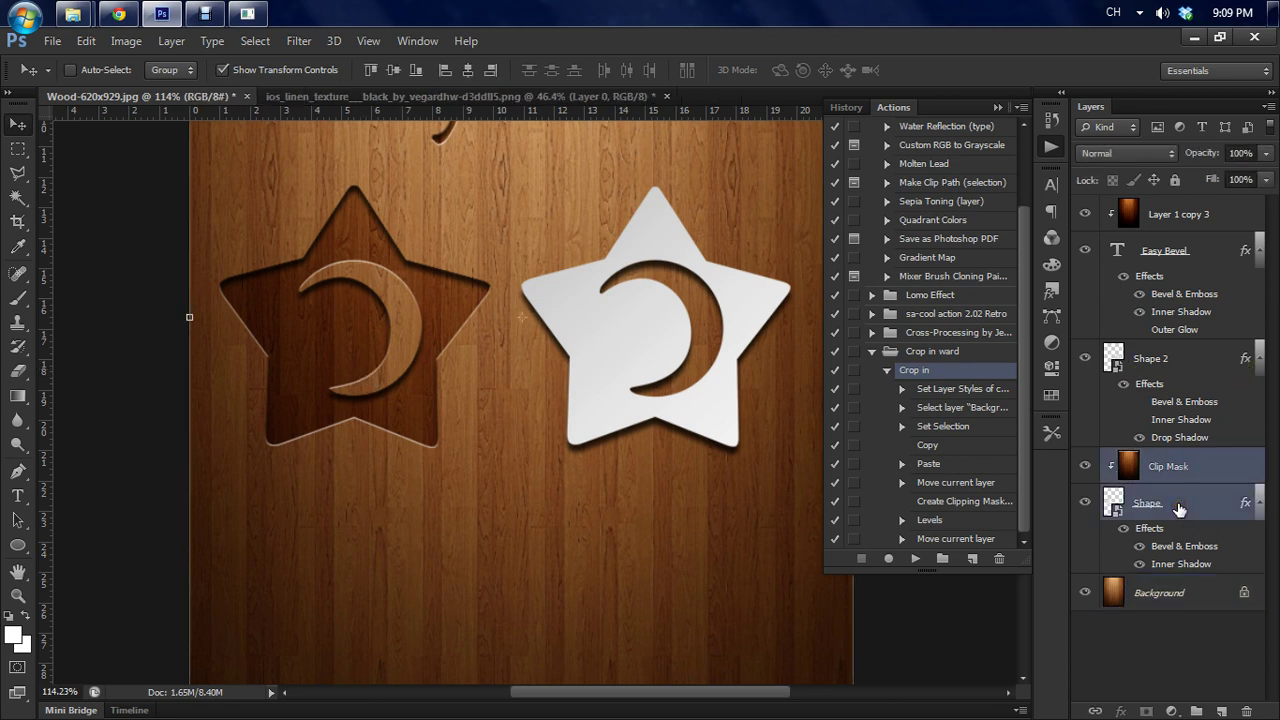
pyautogui.click(1195, 664)
pyautogui.click(1177, 522)
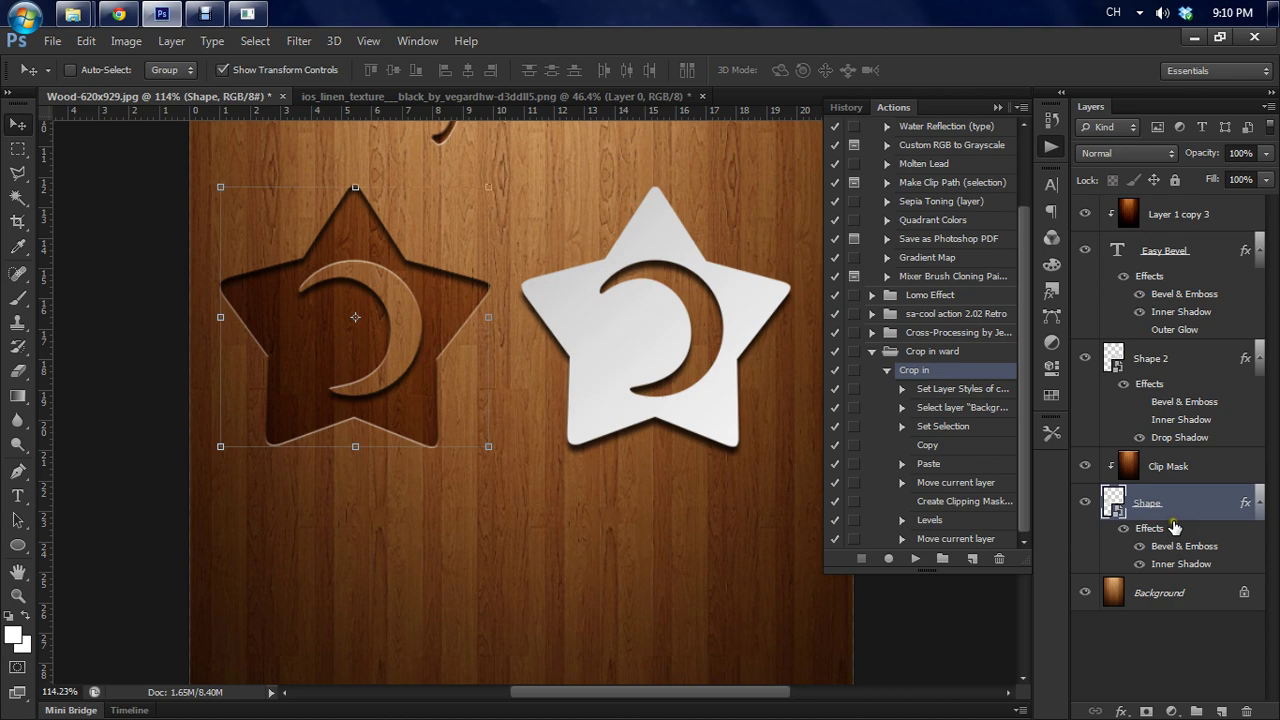
pyautogui.keyDown('shift'); pyautogui.click(1182, 470); pyautogui.keyUp('shift')
pyautogui.rightClick(1182, 470)
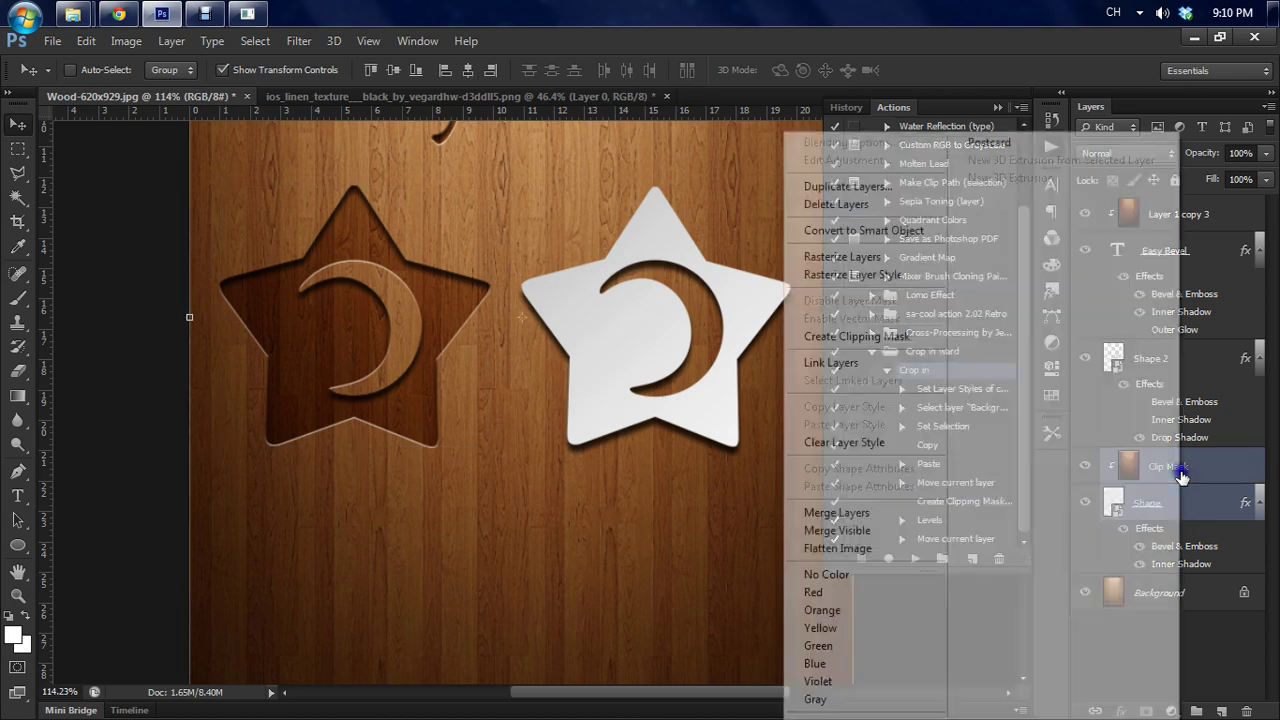
pyautogui.click(891, 188)
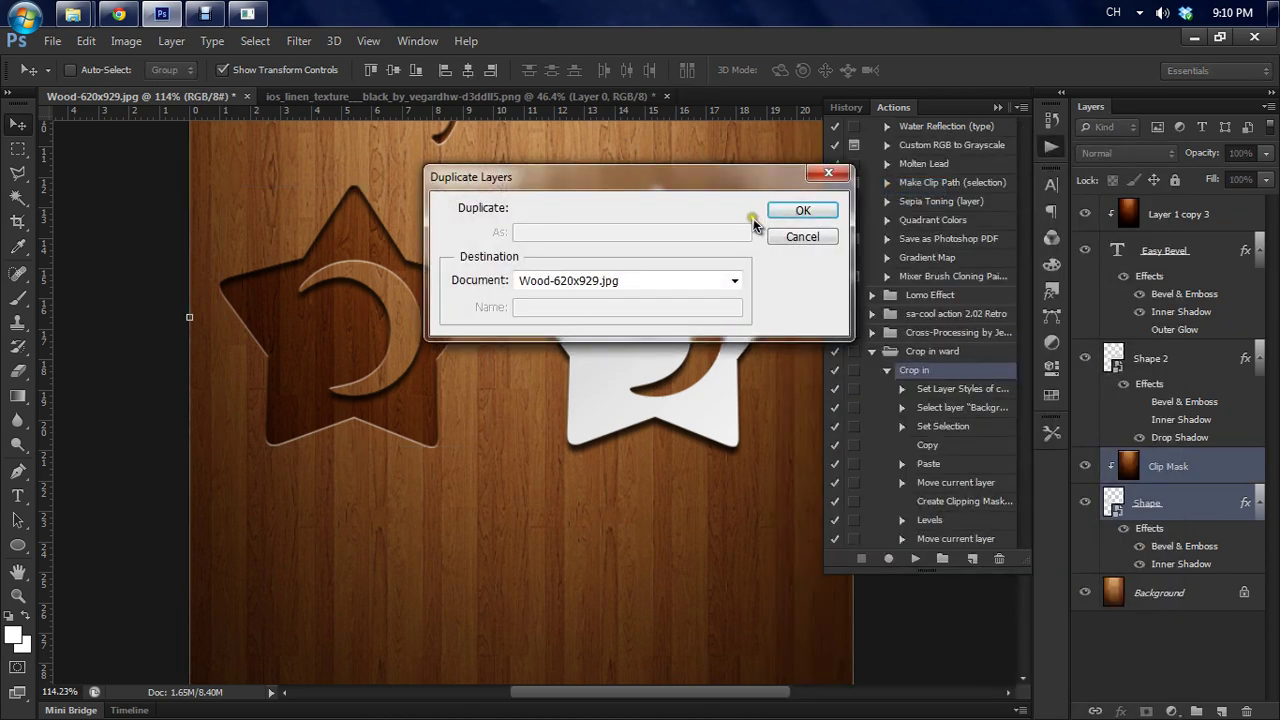
pyautogui.click(806, 212)
# - Rename the Shape copy layer to Shape 3 and move its star below the other two
pyautogui.scroll(-1, 1206, 480)
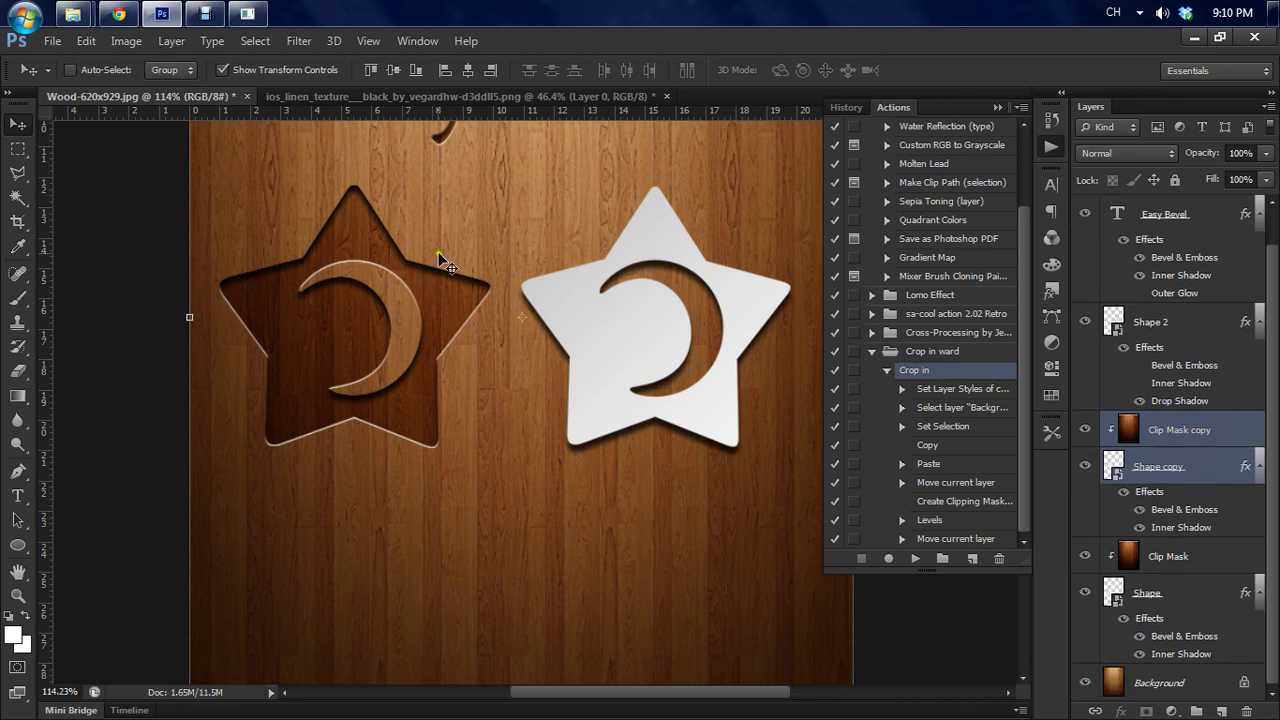
pyautogui.click(1168, 470)
pyautogui.doubleClick(1168, 470)
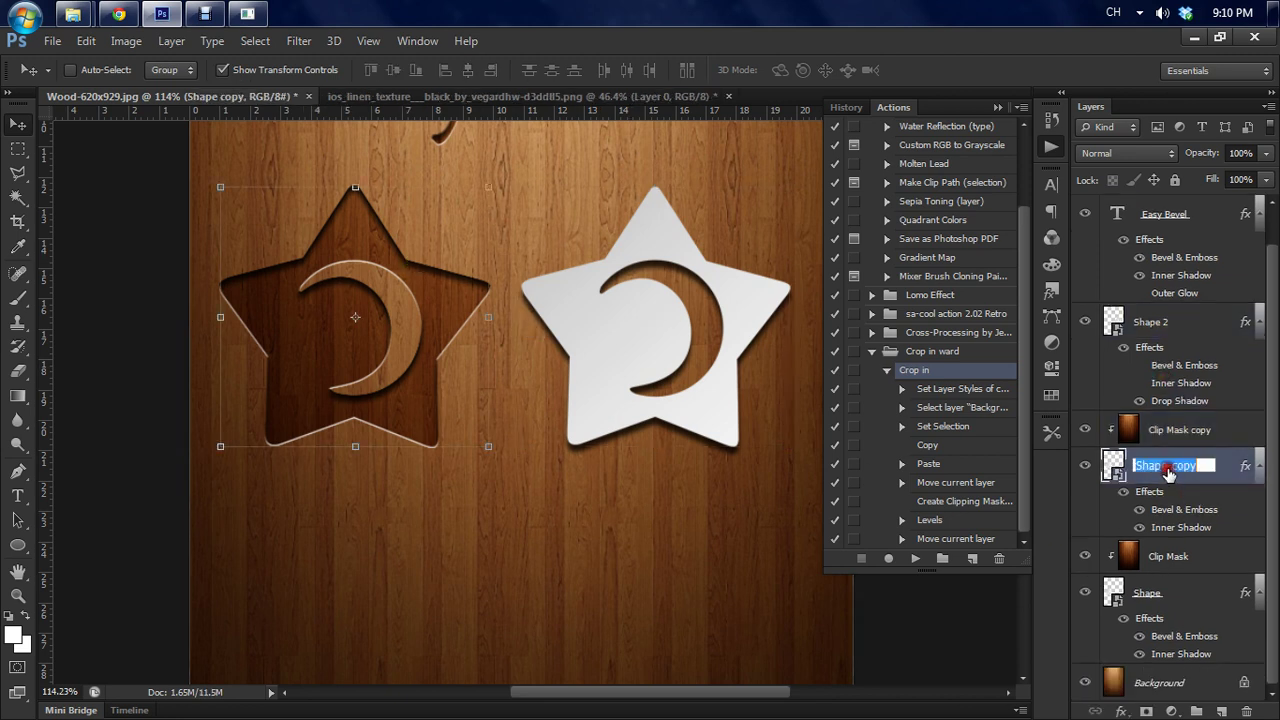
pyautogui.click(1200, 466)
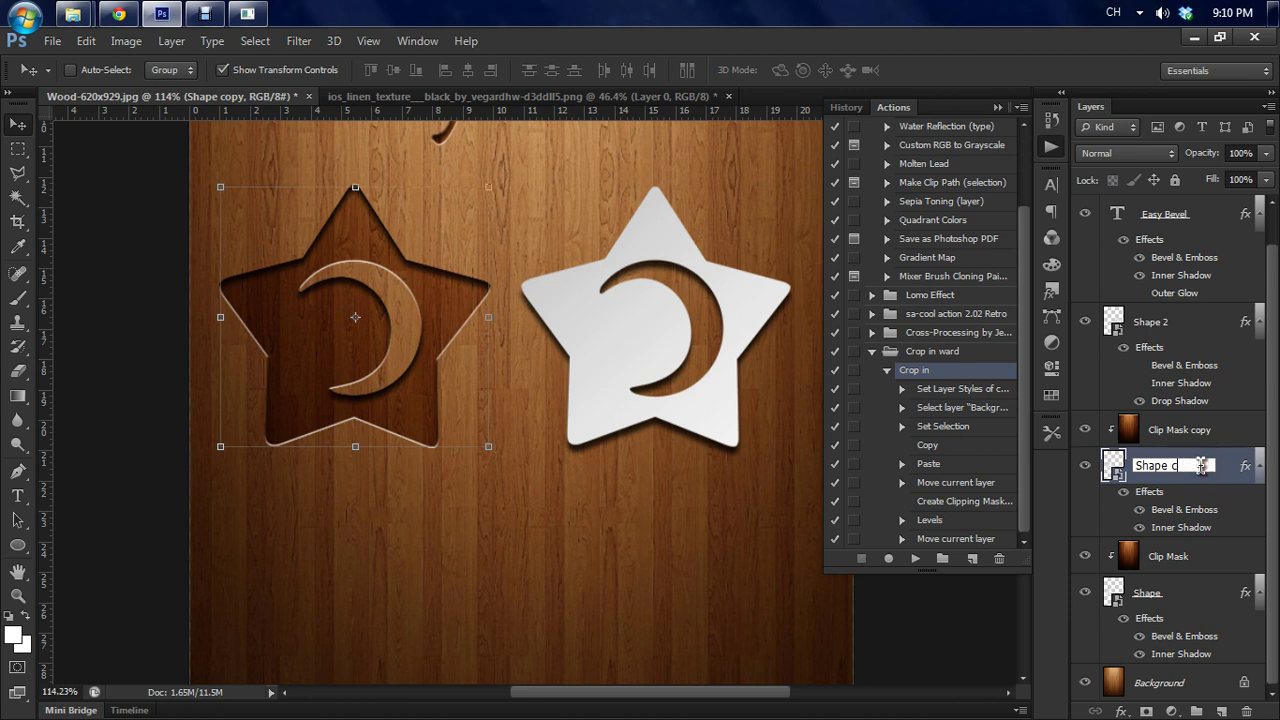
pyautogui.press('Return')
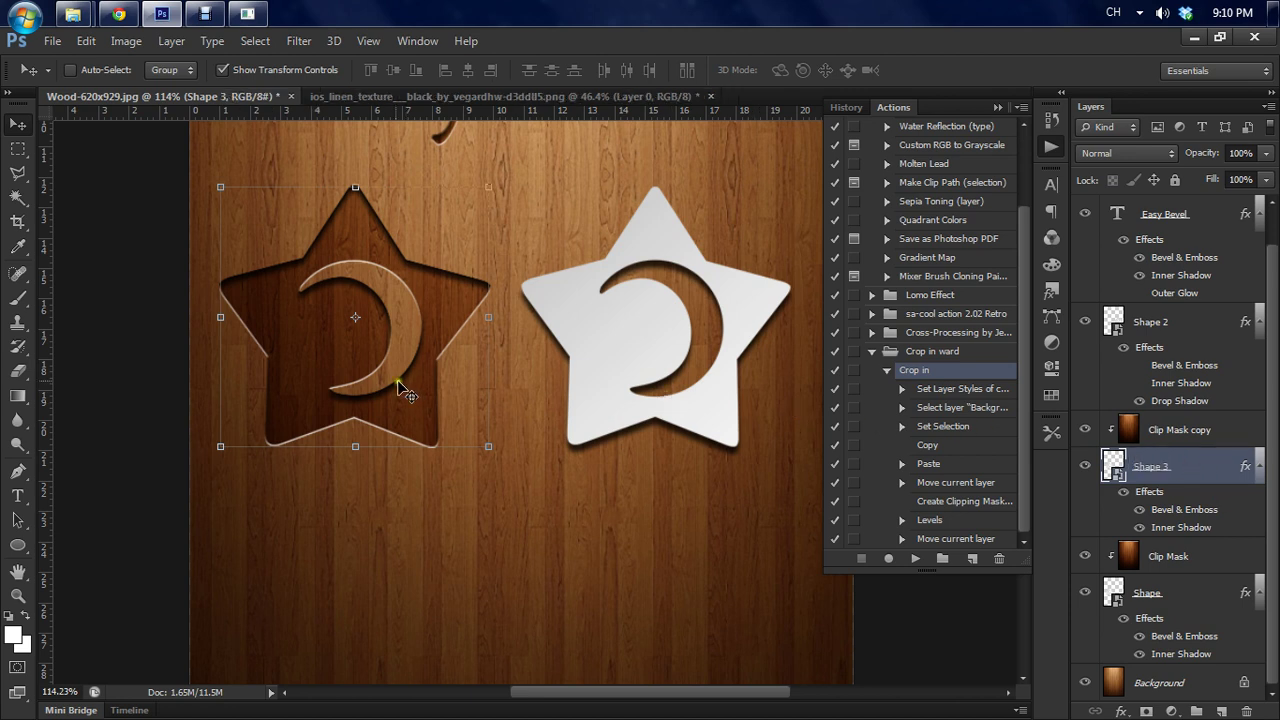
pyautogui.moveTo(403, 383); pyautogui.dragTo(568, 482)
pyautogui.scroll(-3, 500, 543)
pyautogui.scroll(2, 578, 540)
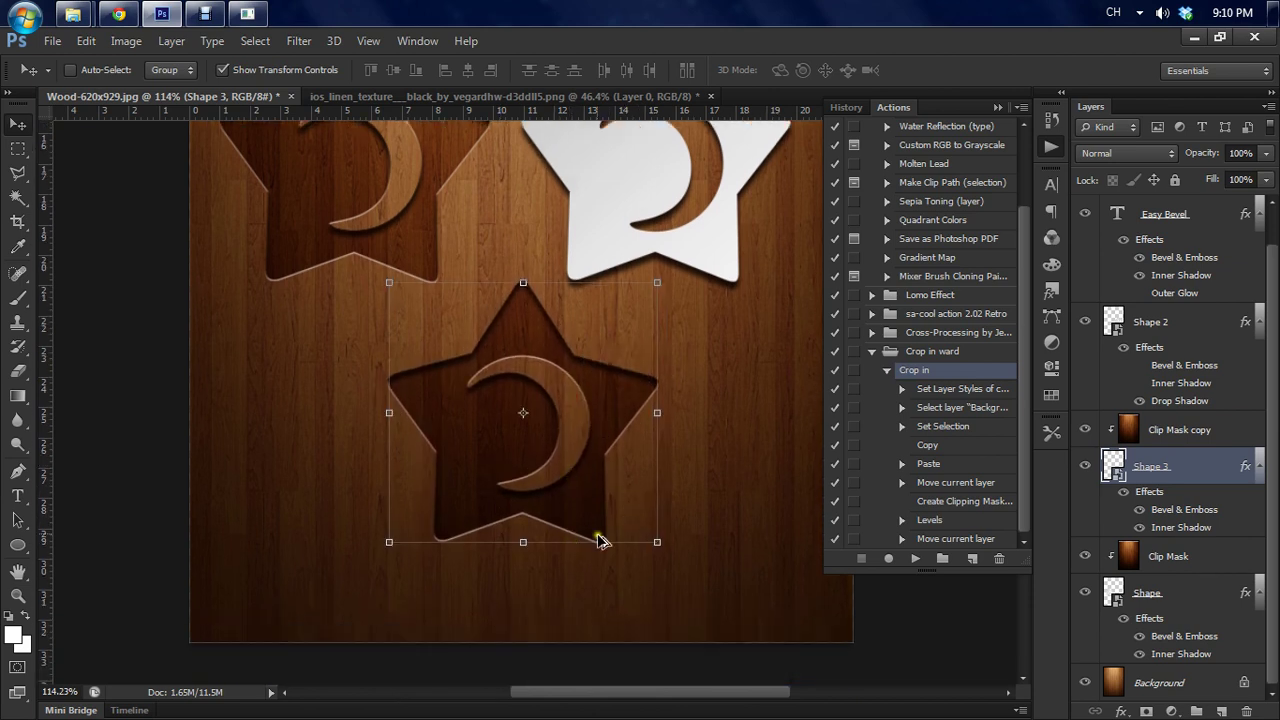
# - Add a new empty layer above Shape 3's clipped wood copy
pyautogui.click(1221, 712)
pyautogui.rightClick(1178, 474)
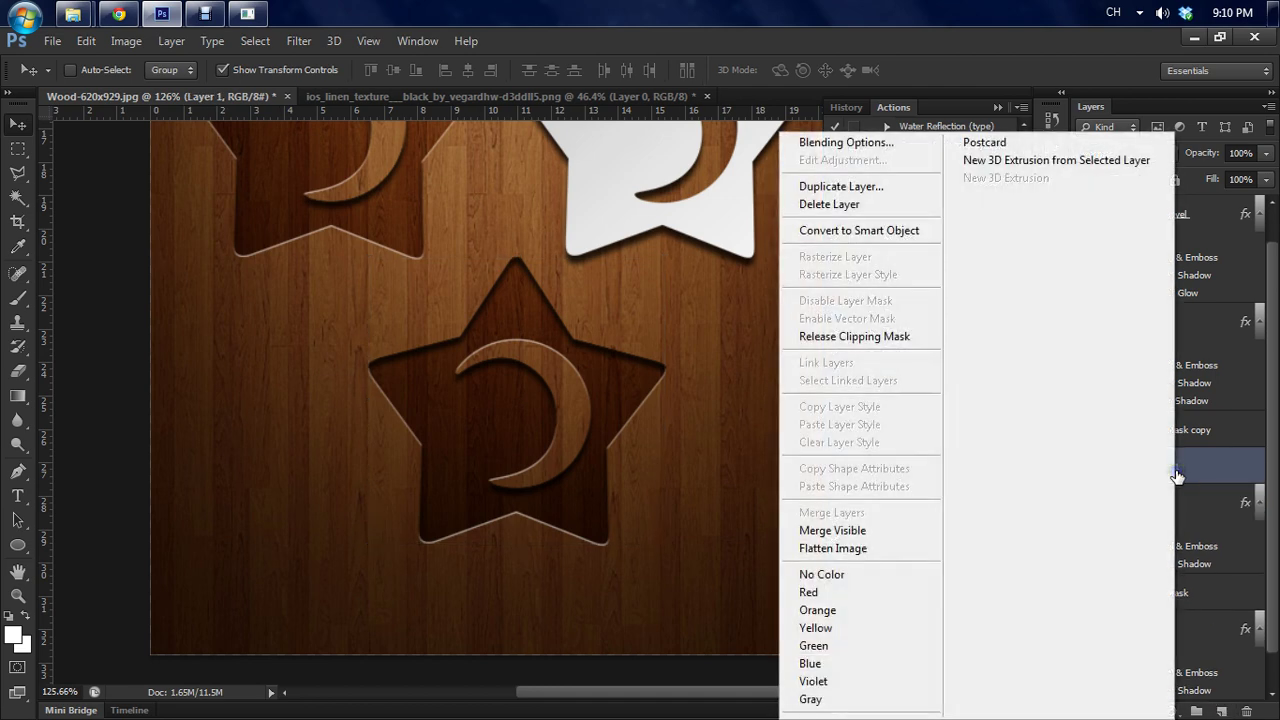
pyautogui.click(1210, 482)
pyautogui.rightClick(1206, 478)
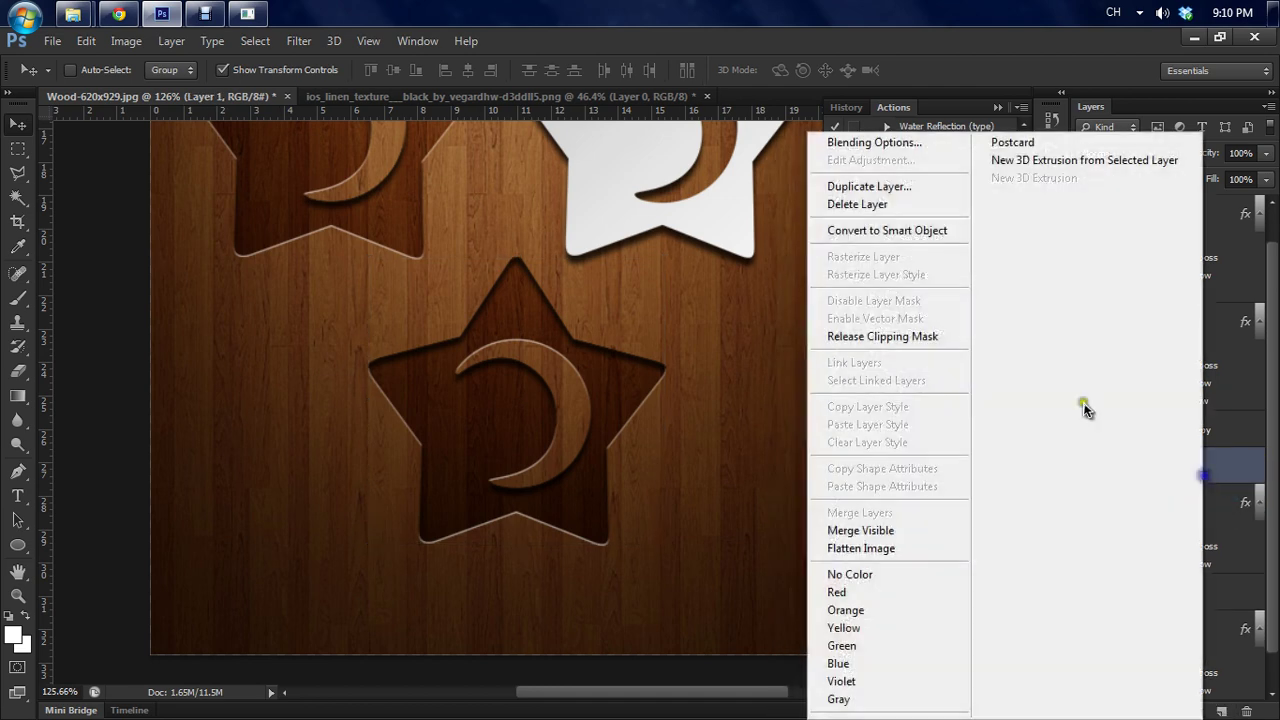
pyautogui.click(933, 340)
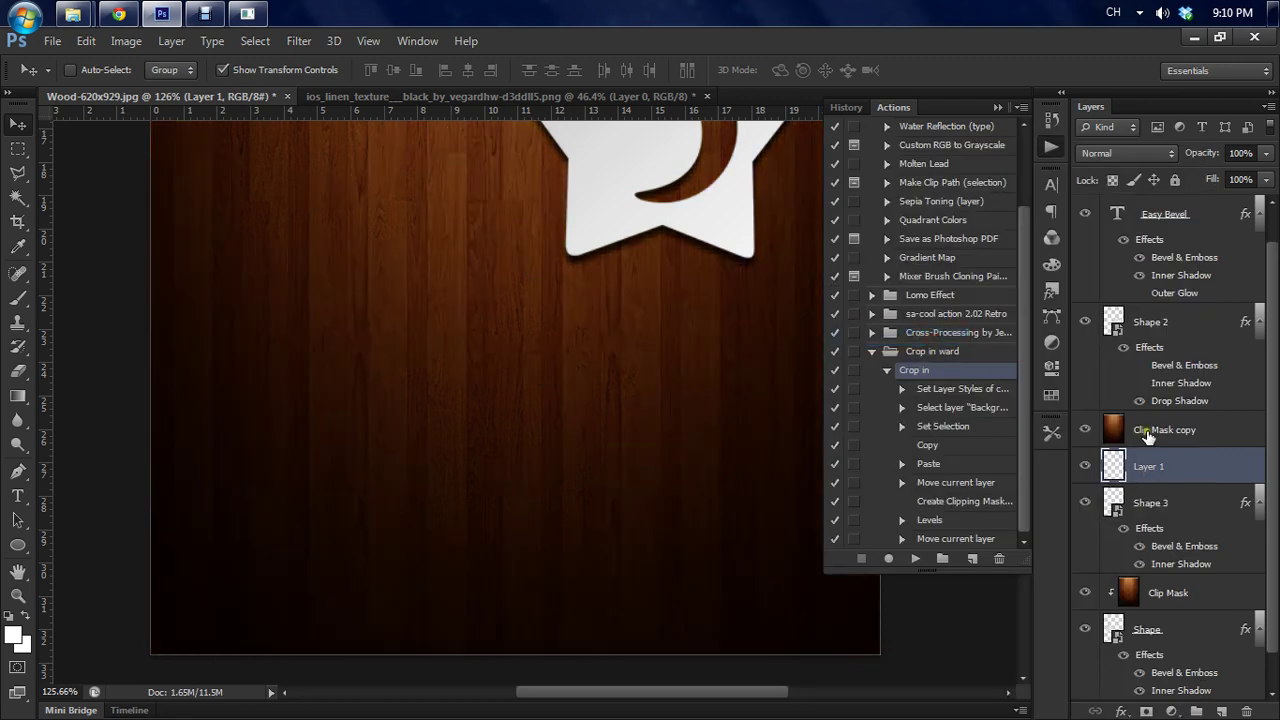
pyautogui.hotkey('ctrl', 'z')
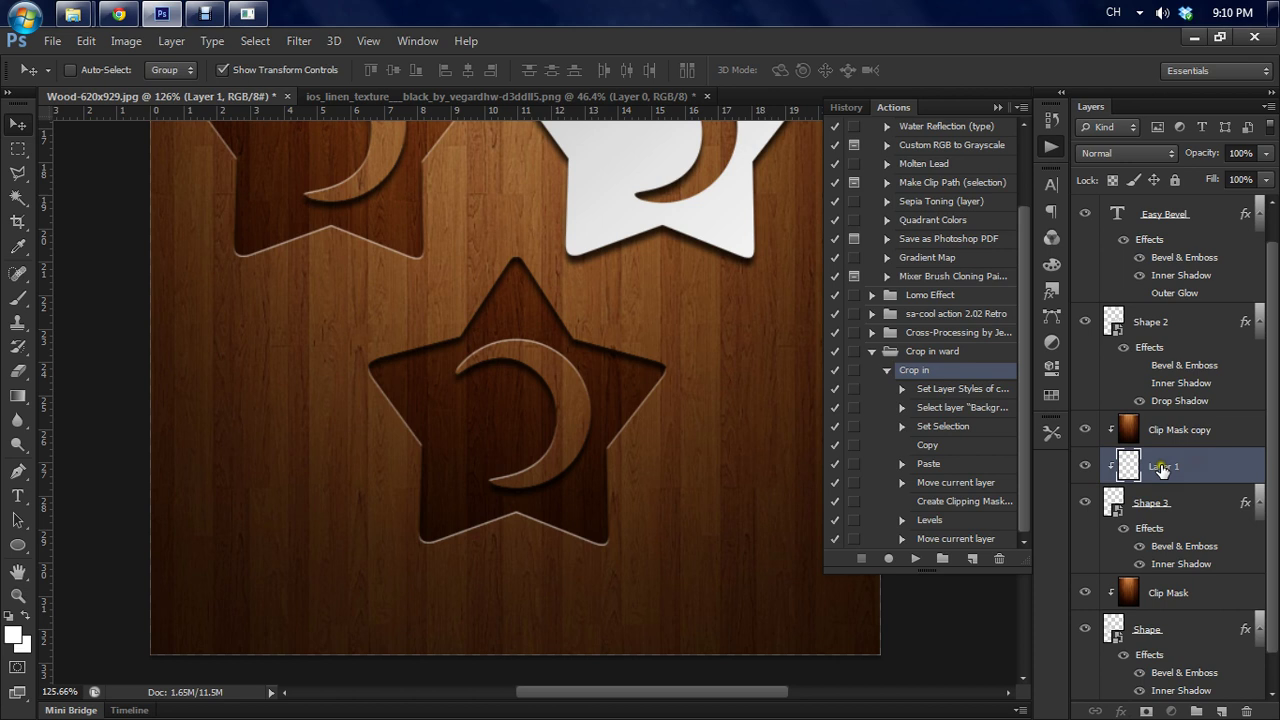
# - Name the new layer Glass, move it above Clip Mask copy, and release its clipping mask
pyautogui.doubleClick(1167, 467)
pyautogui.write('Glass')
pyautogui.press('Return')
pyautogui.moveTo(1195, 480); pyautogui.dragTo(1185, 430)
pyautogui.rightClick(1165, 428)
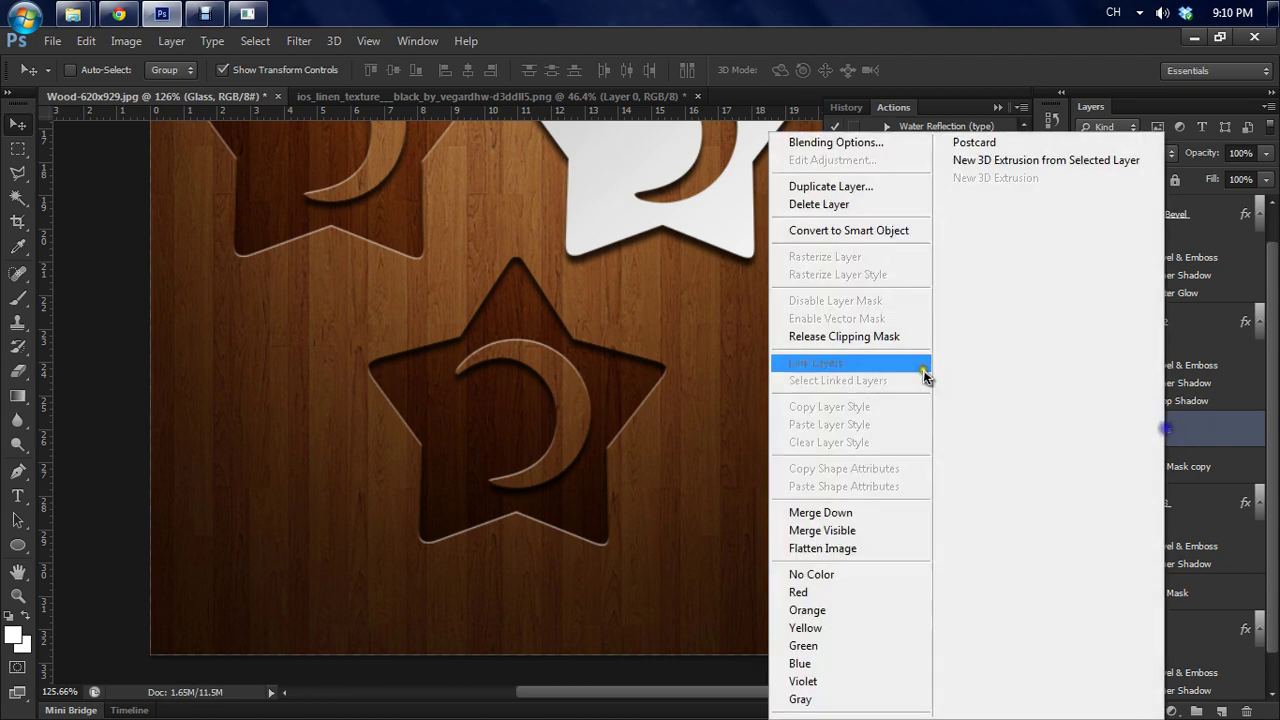
pyautogui.click(878, 336)
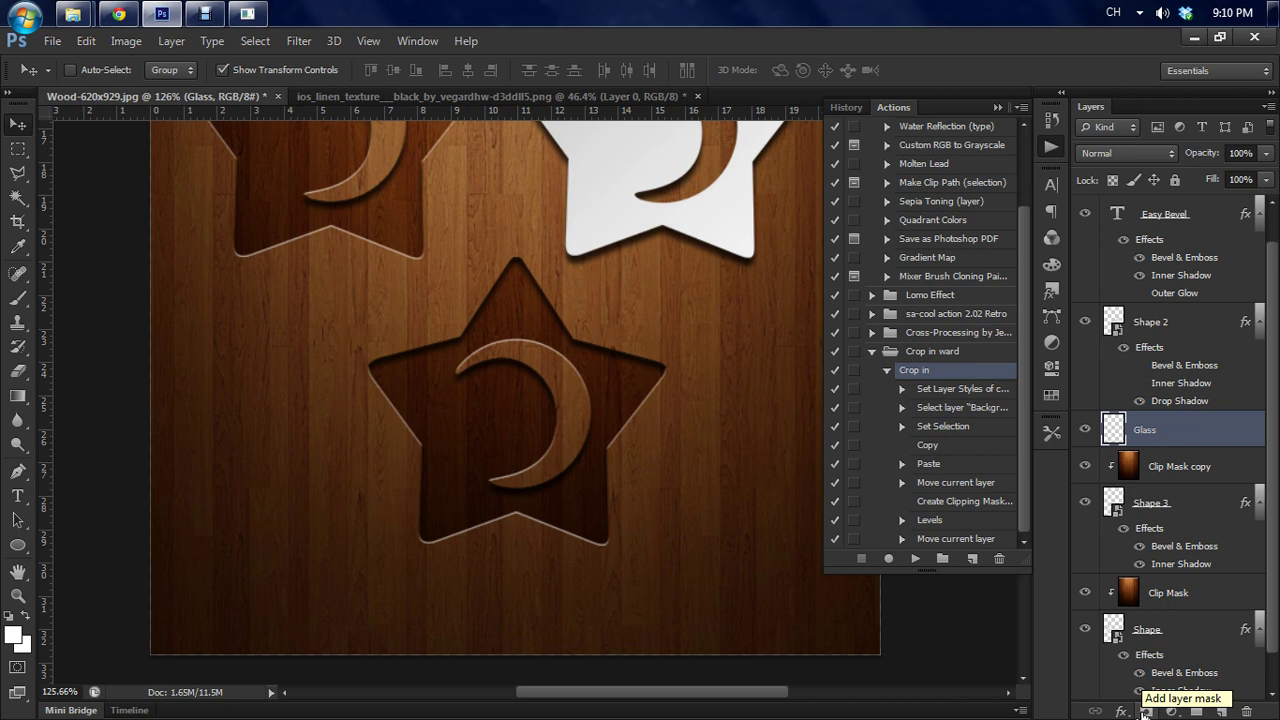
# - Replace the plain mask with one from Shape 3's star outline, then target the Glass layer's pixels
pyautogui.click(1146, 711)
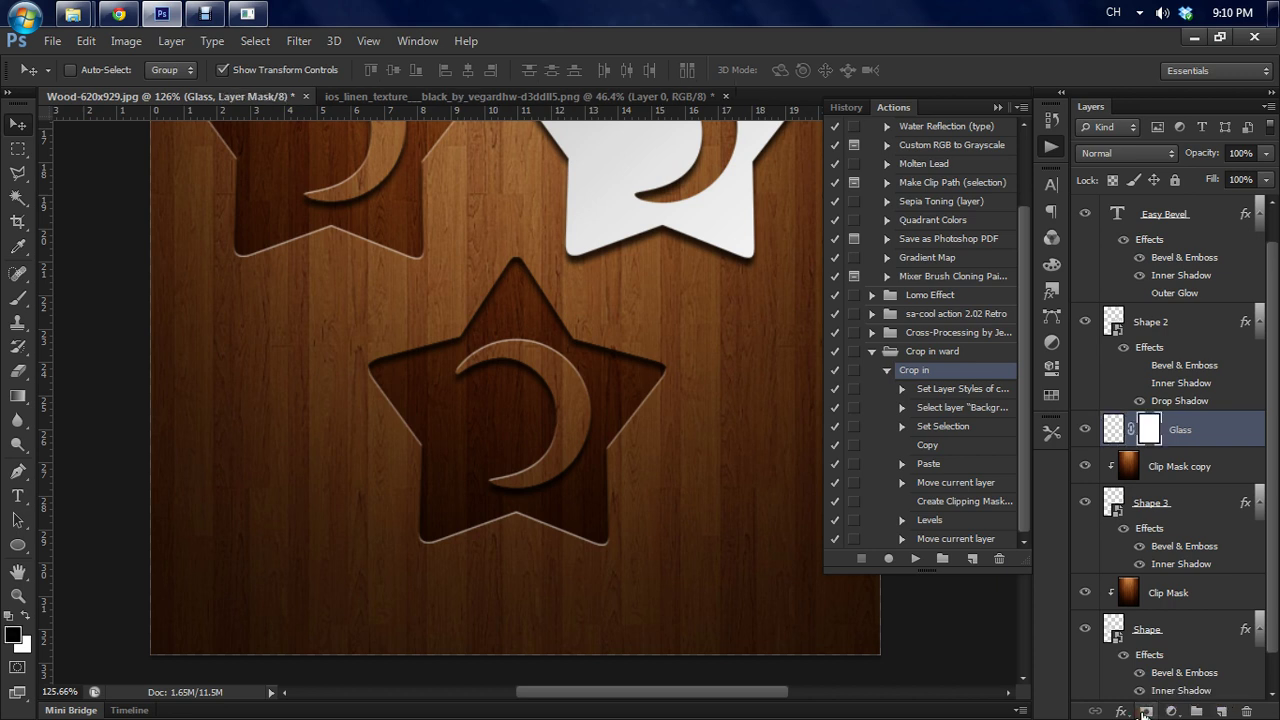
pyautogui.hotkey('ctrl', 'z')
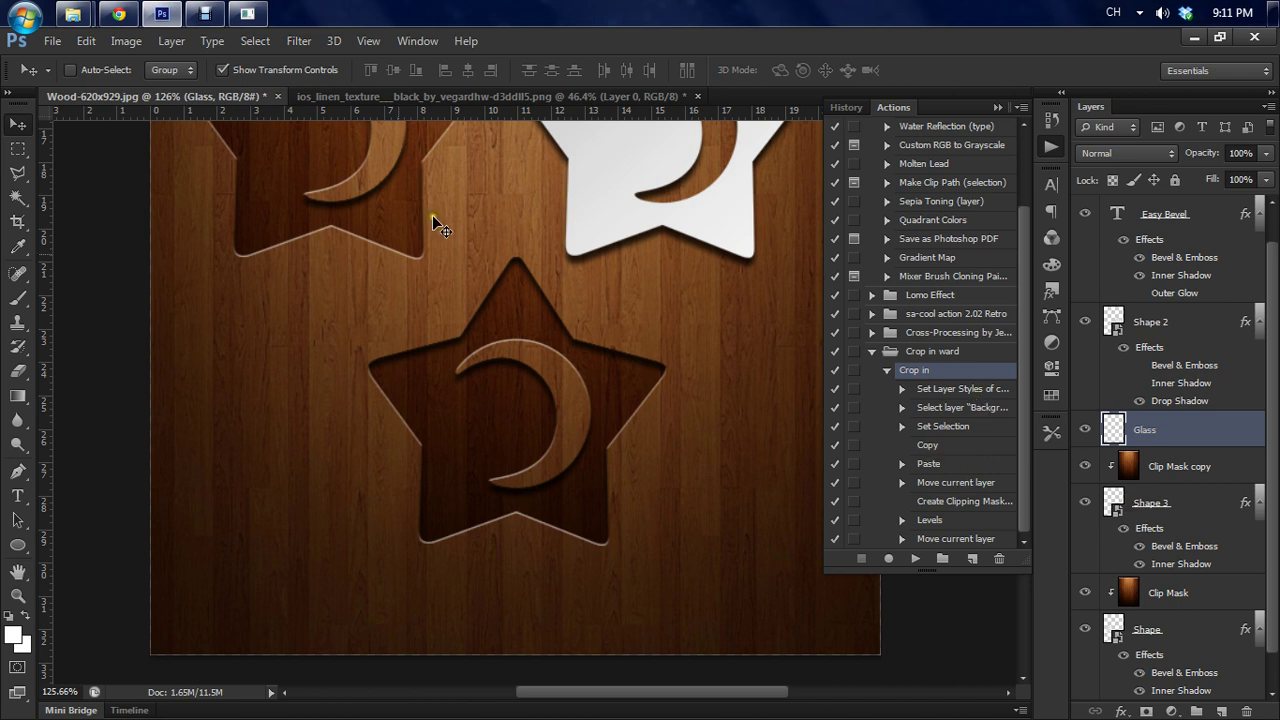
pyautogui.keyDown('ctrl'); pyautogui.click(1116, 503); pyautogui.keyUp('ctrl')
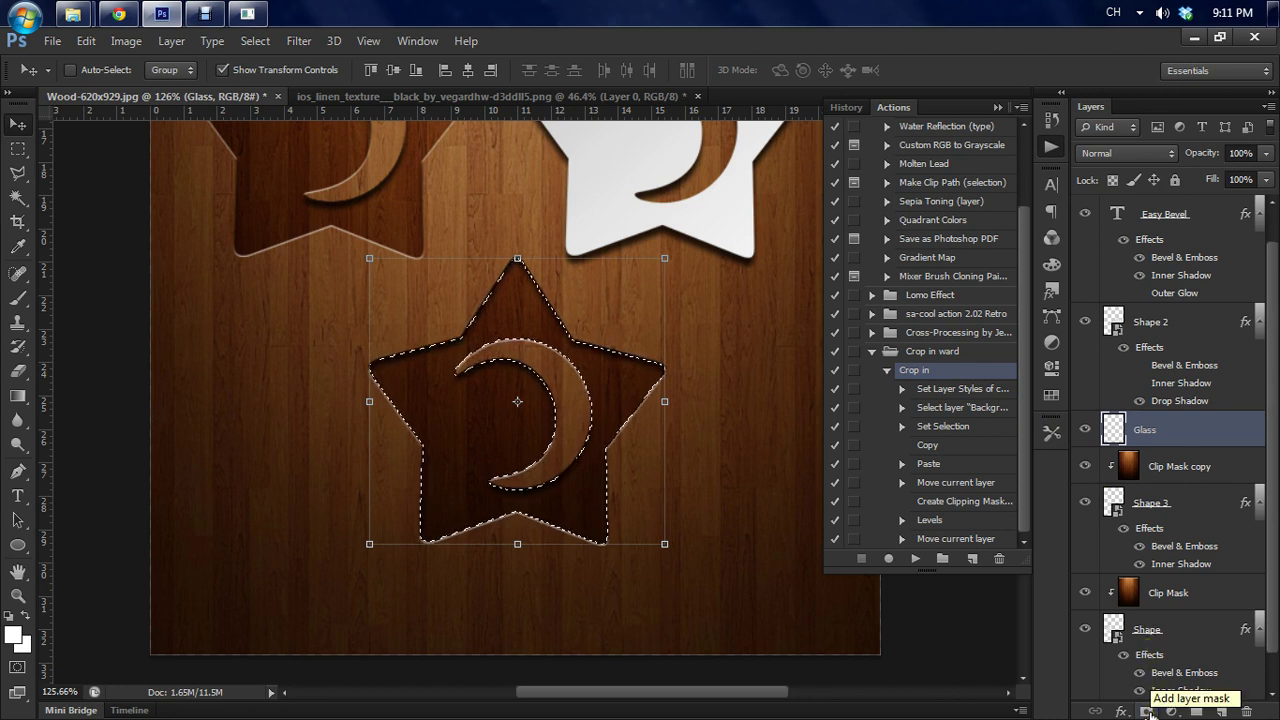
pyautogui.click(1147, 711)
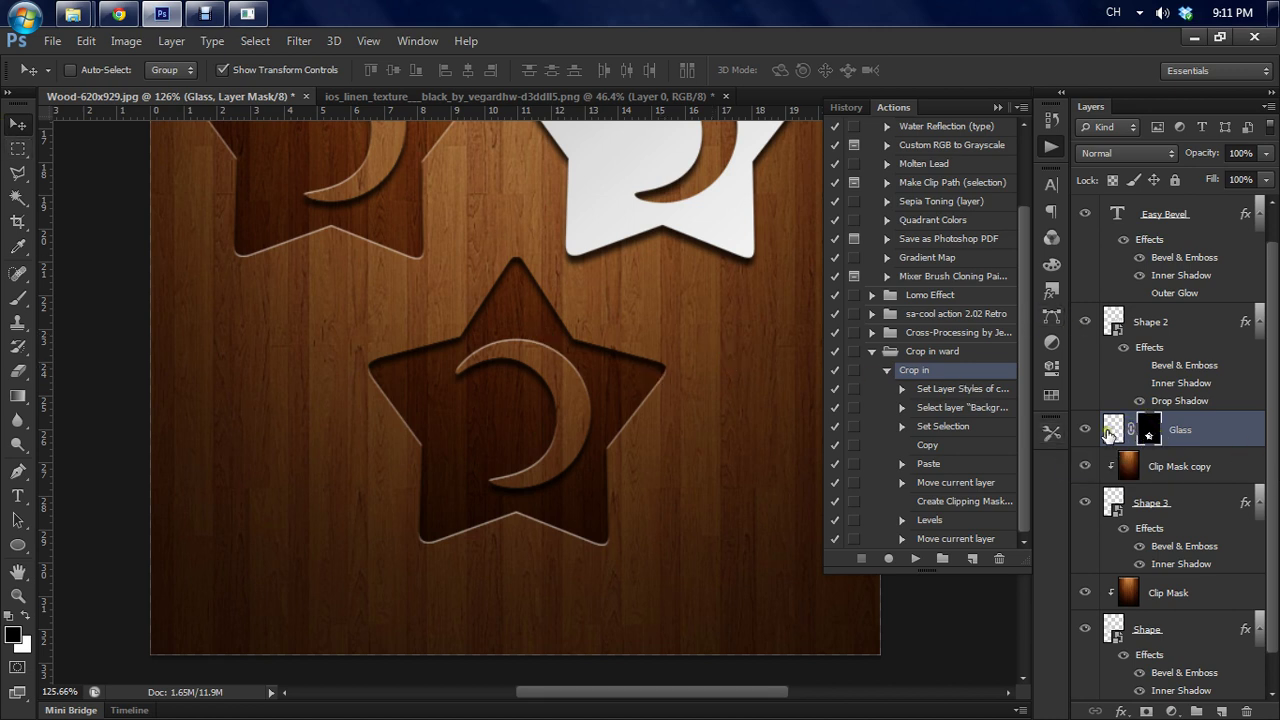
pyautogui.click(1112, 434)
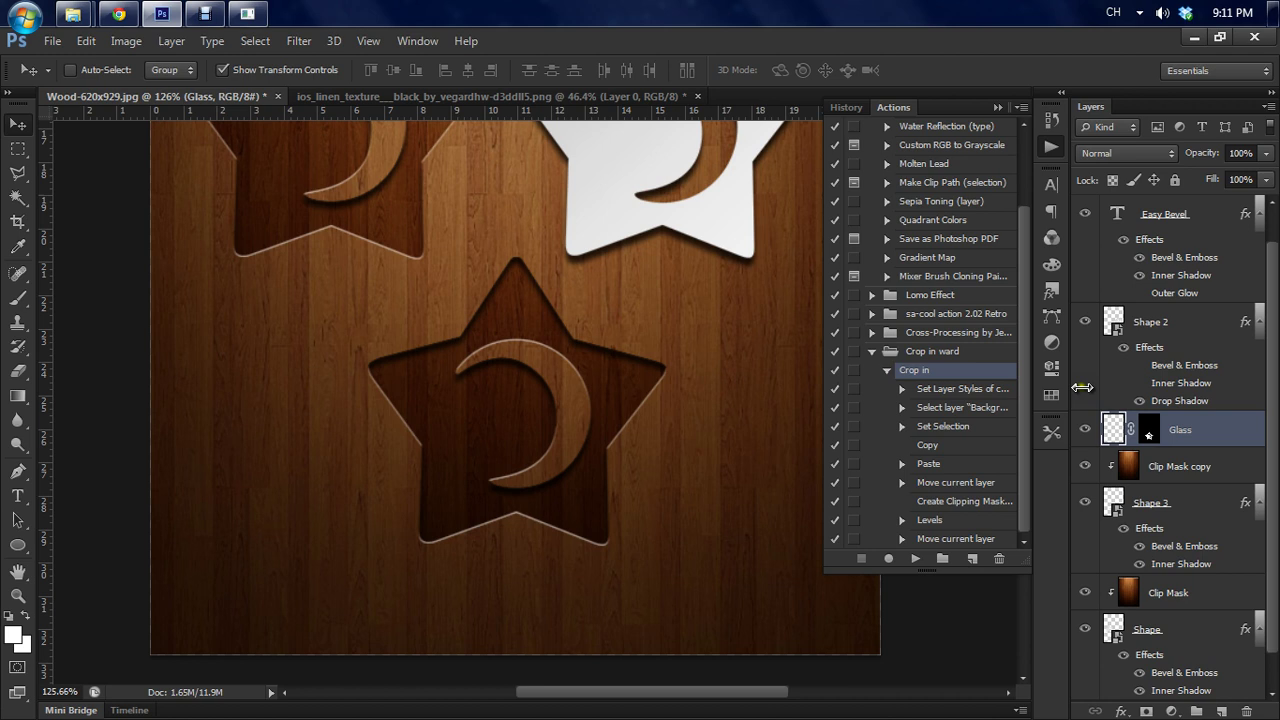
# - Paint a soft white sheen over the centre star with a 99 px brush
pyautogui.click(18, 298)
pyautogui.moveTo(566, 280)
pyautogui.mouseDown()
pyautogui.moveTo(416, 526)
pyautogui.moveTo(614, 276)
pyautogui.mouseUp()
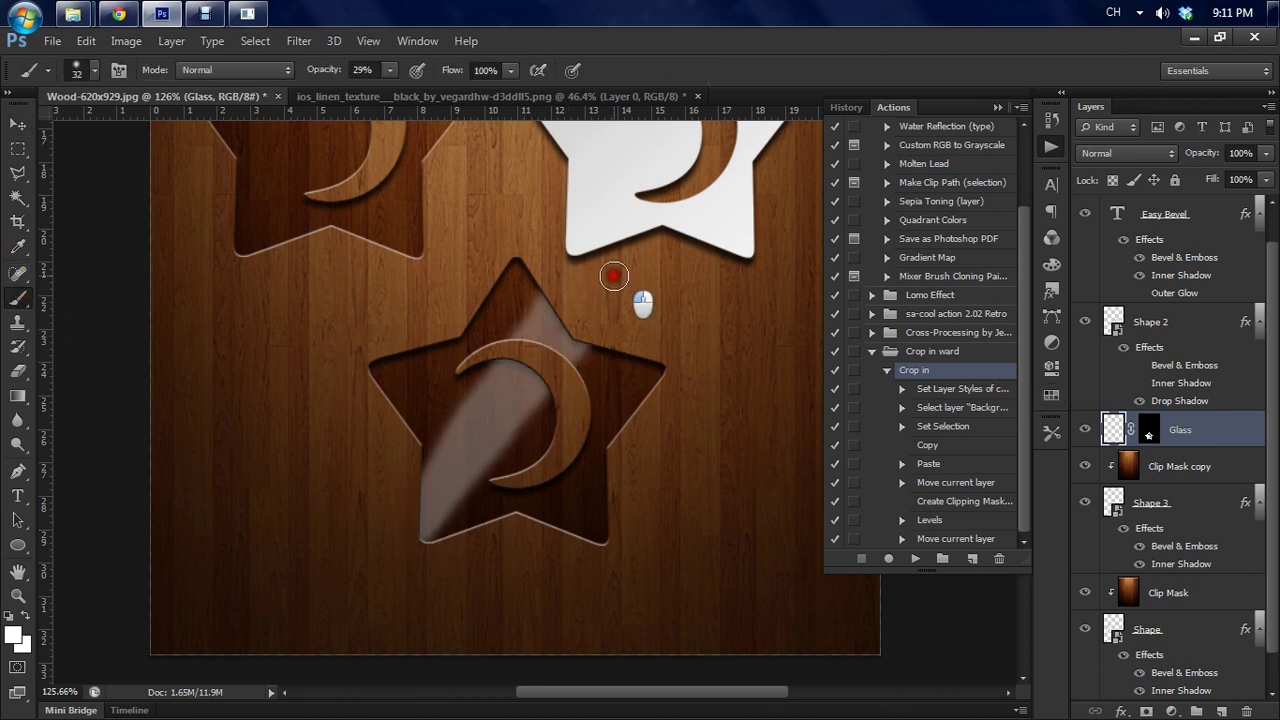
pyautogui.hotkey('ctrl', 'z')
pyautogui.moveTo(505, 368); pyautogui.dragTo(564, 374)
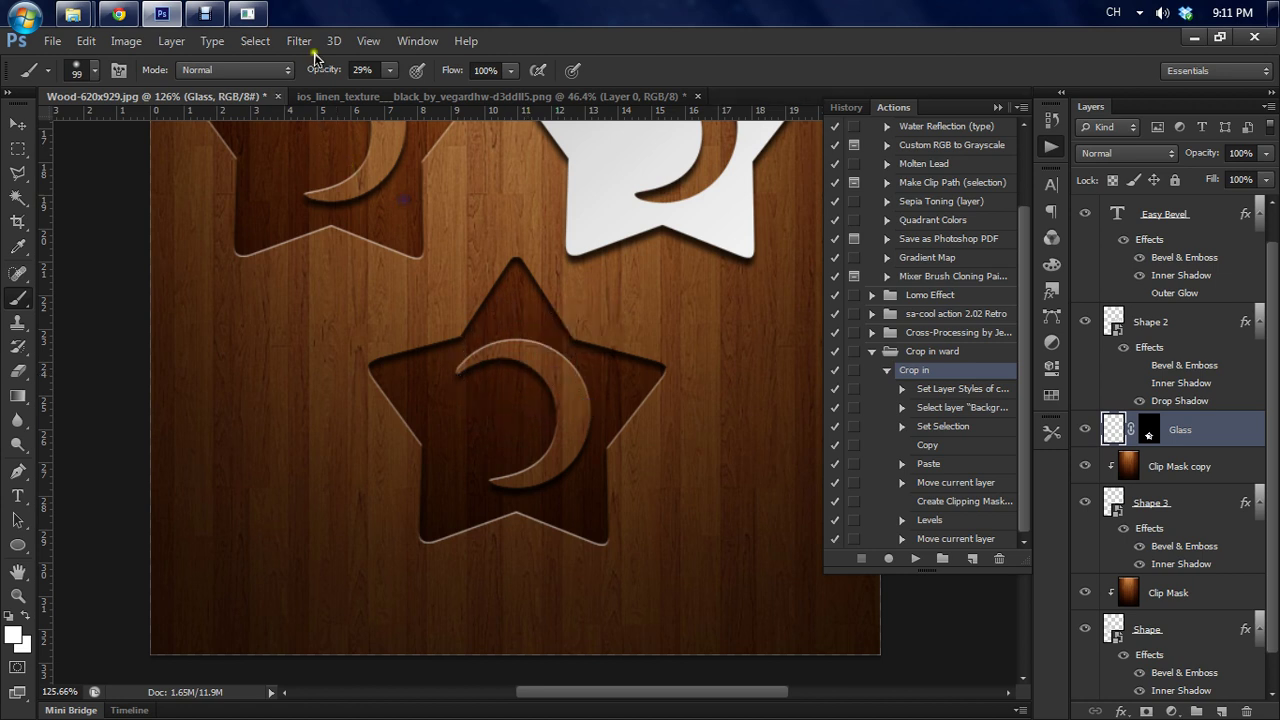
pyautogui.moveTo(571, 286); pyautogui.dragTo(323, 606)
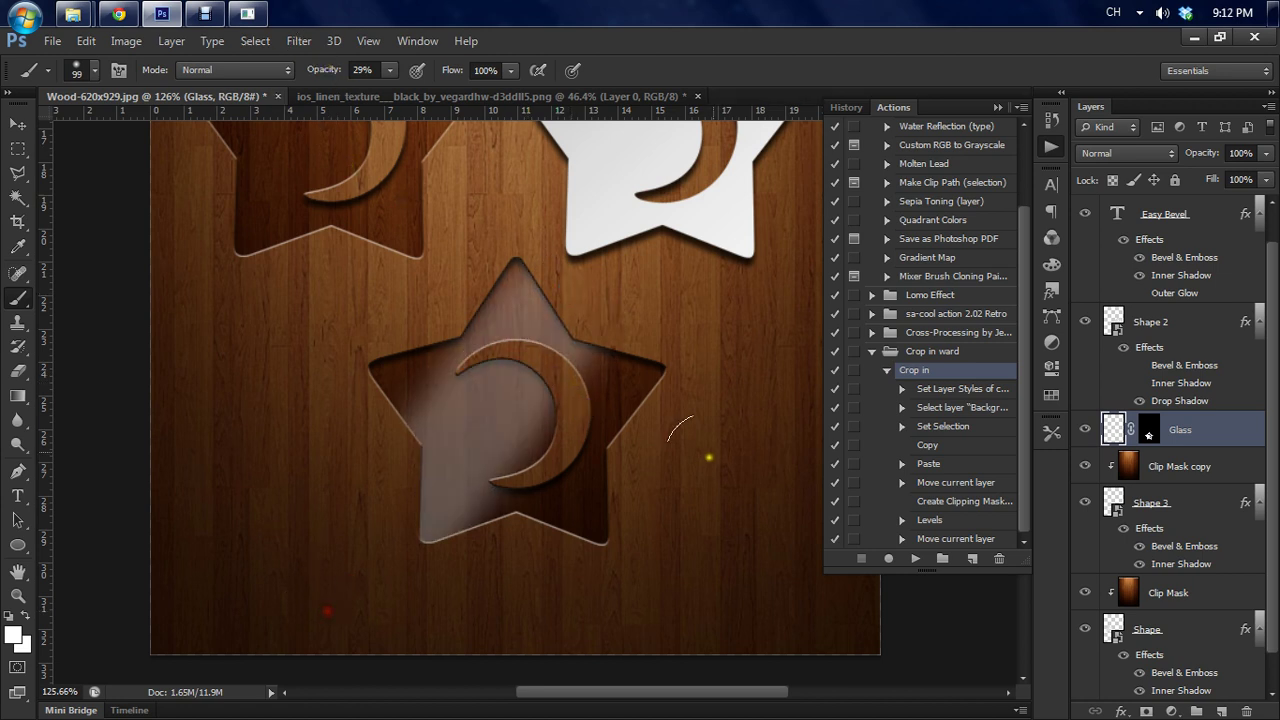
pyautogui.moveTo(706, 451); pyautogui.dragTo(456, 688)
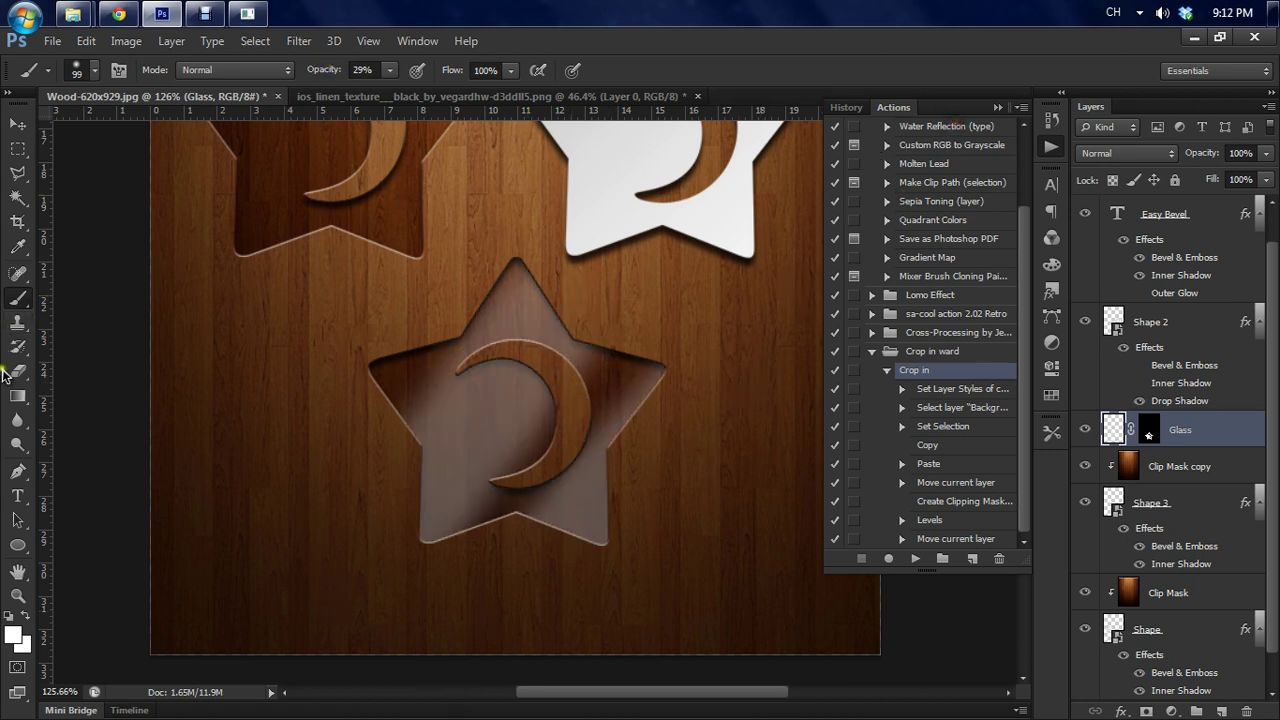
# - Fade parts of the glass sheen with the eraser at 51% strength
pyautogui.click(15, 378)
pyautogui.moveTo(430, 500); pyautogui.dragTo(586, 420)
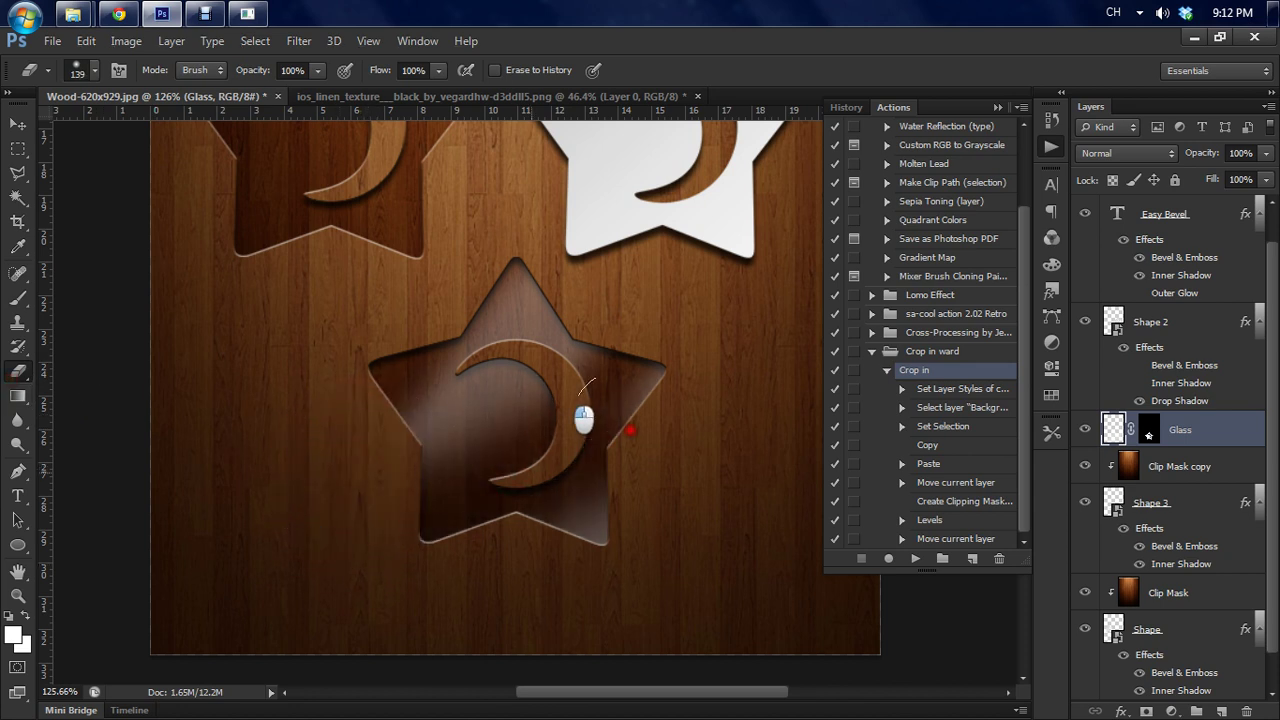
pyautogui.hotkey('ctrl', 'z')
pyautogui.moveTo(256, 80); pyautogui.dragTo(238, 80)
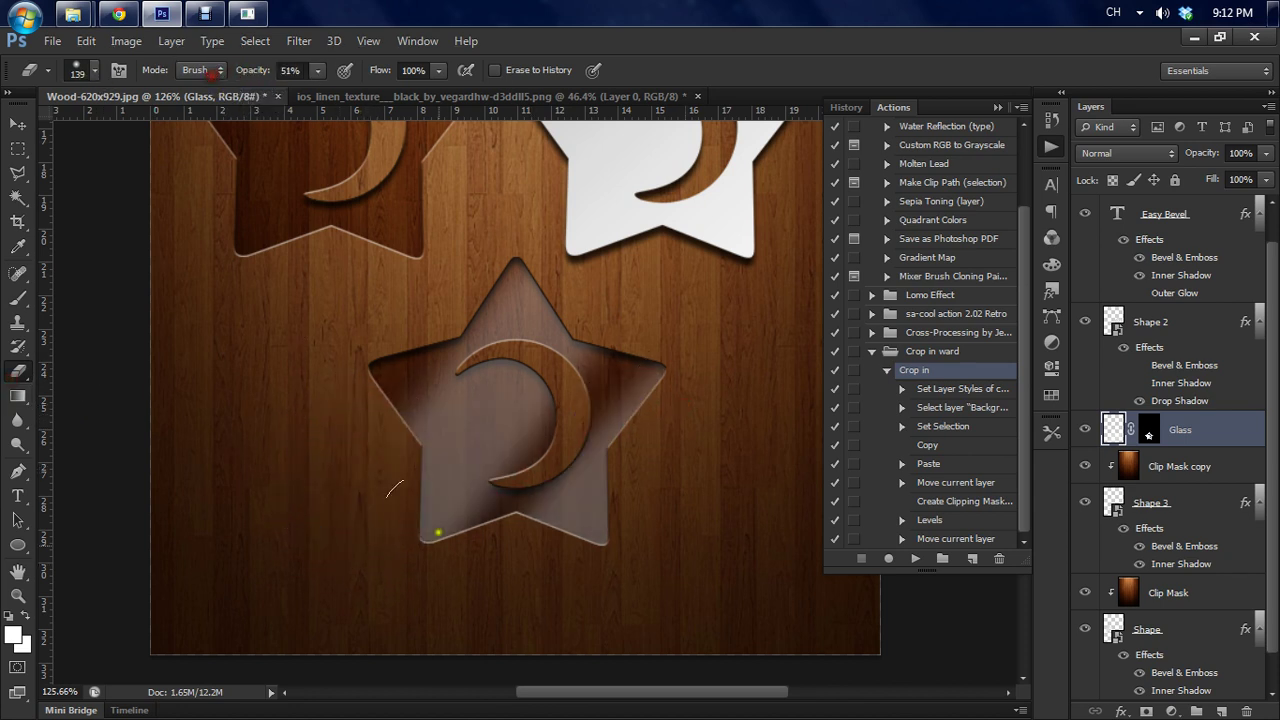
pyautogui.moveTo(429, 528)
pyautogui.mouseDown()
pyautogui.moveTo(709, 403)
pyautogui.moveTo(414, 492)
pyautogui.moveTo(608, 405)
pyautogui.moveTo(700, 466)
pyautogui.mouseUp()
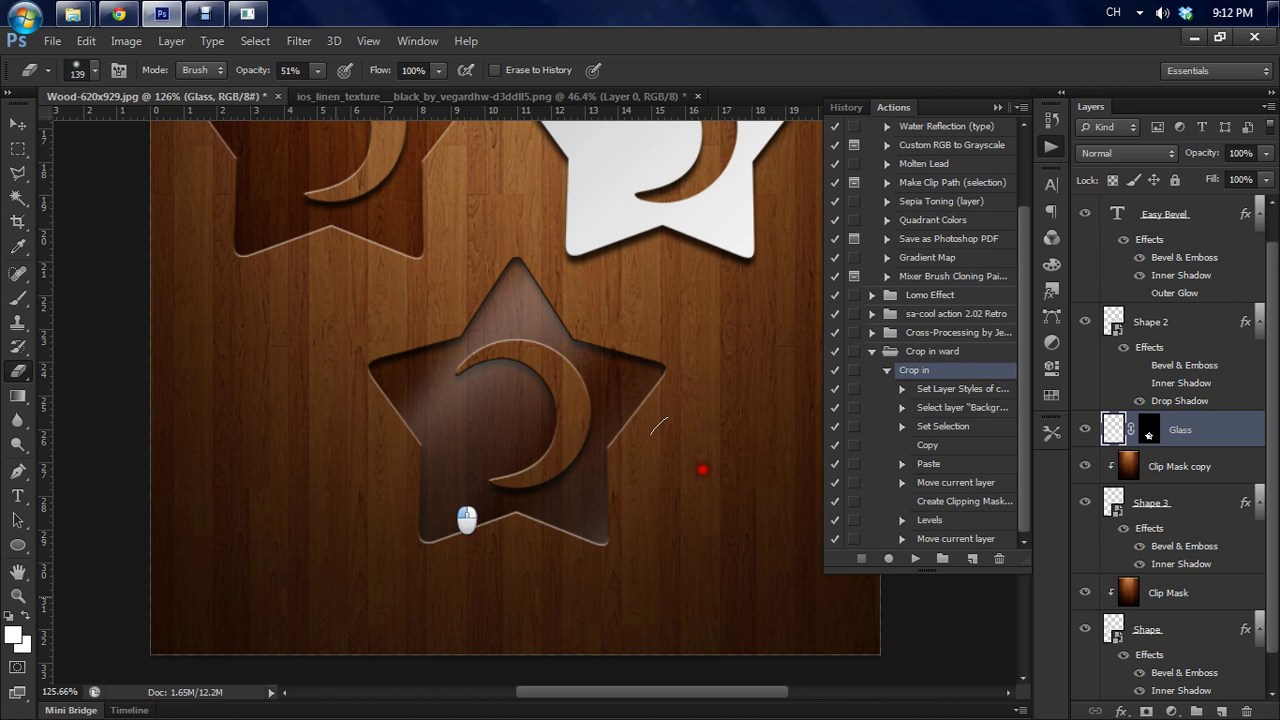
pyautogui.moveTo(652, 545)
pyautogui.mouseDown()
pyautogui.moveTo(540, 357)
pyautogui.moveTo(89, 594)
pyautogui.mouseUp()
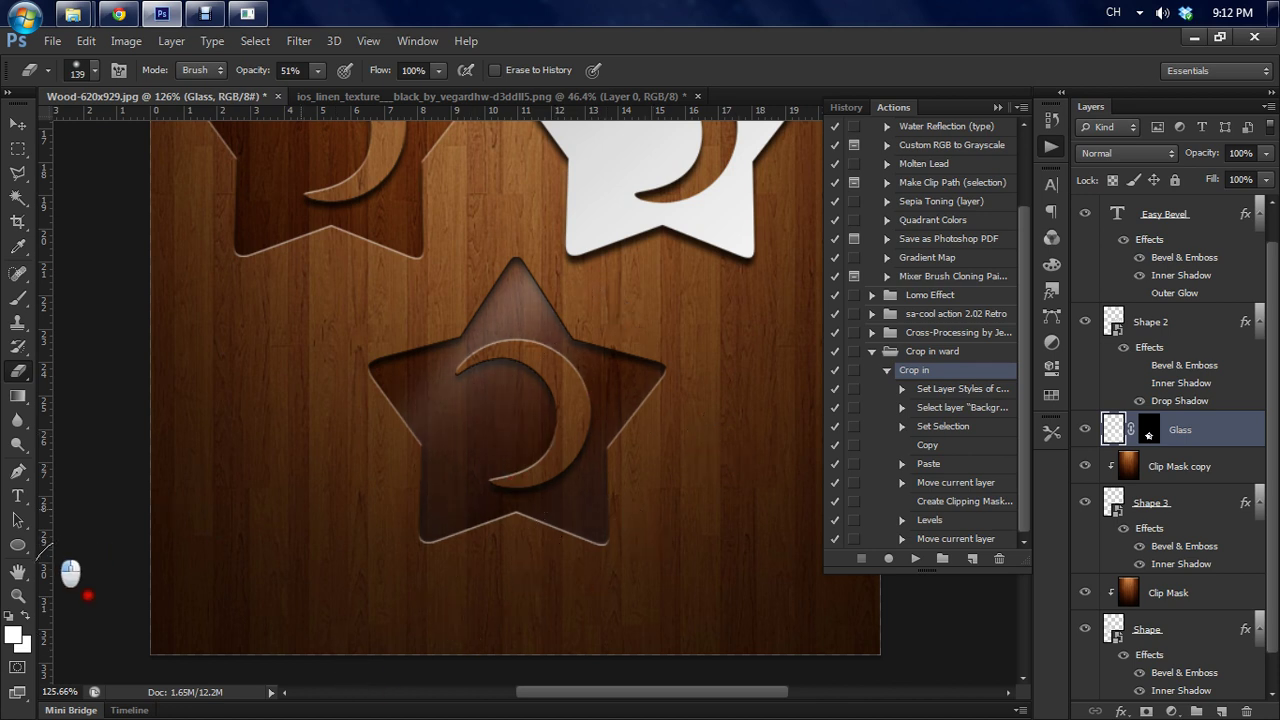
# - Brighten the sheen across the star and along the crescent's inner edge with a 42 px brush
pyautogui.click(17, 297)
pyautogui.moveTo(162, 298)
pyautogui.mouseDown()
pyautogui.moveTo(323, 357)
pyautogui.moveTo(543, 200)
pyautogui.moveTo(640, 289)
pyautogui.moveTo(632, 298)
pyautogui.mouseUp()
pyautogui.moveTo(543, 371); pyautogui.dragTo(514, 371)
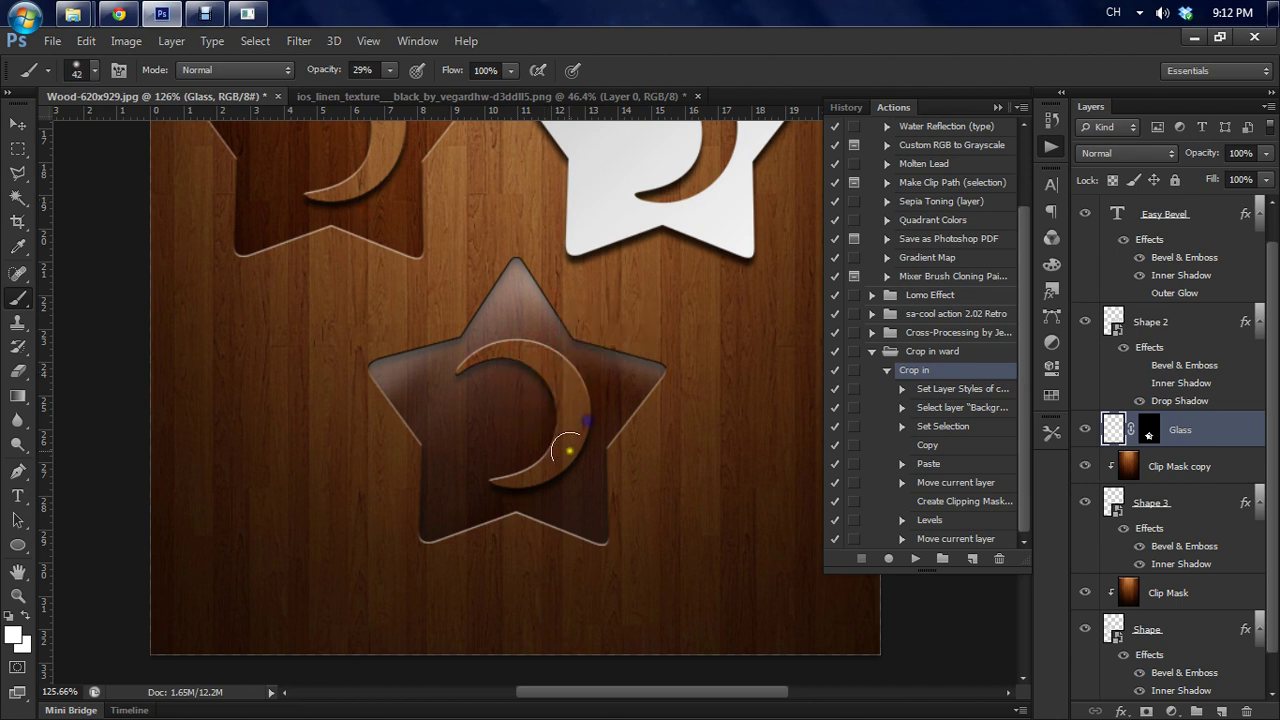
pyautogui.moveTo(566, 449); pyautogui.dragTo(563, 431)
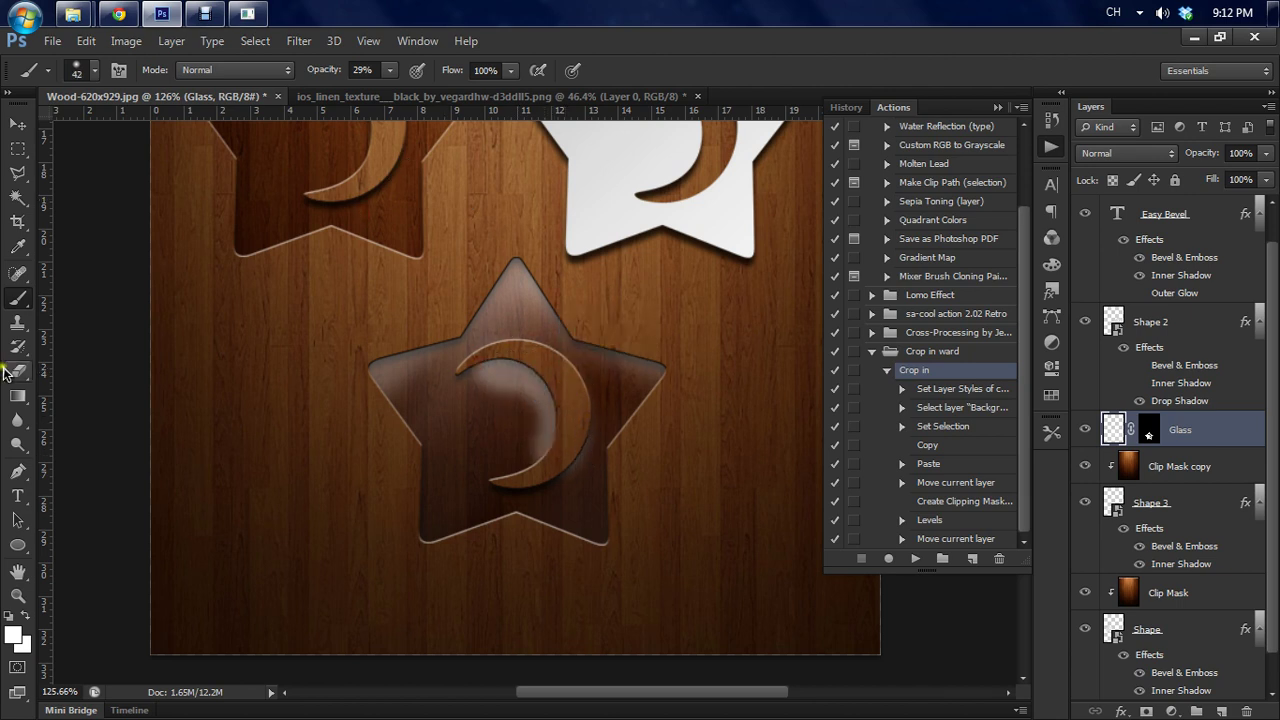
# - Wipe away the lighter reflection inside the moon with a 48 px eraser
pyautogui.press('e')
pyautogui.keyDown('alt'); pyautogui.rightClick(570, 383); pyautogui.keyUp('alt')
pyautogui.moveTo(570, 383); pyautogui.dragTo(580, 423)
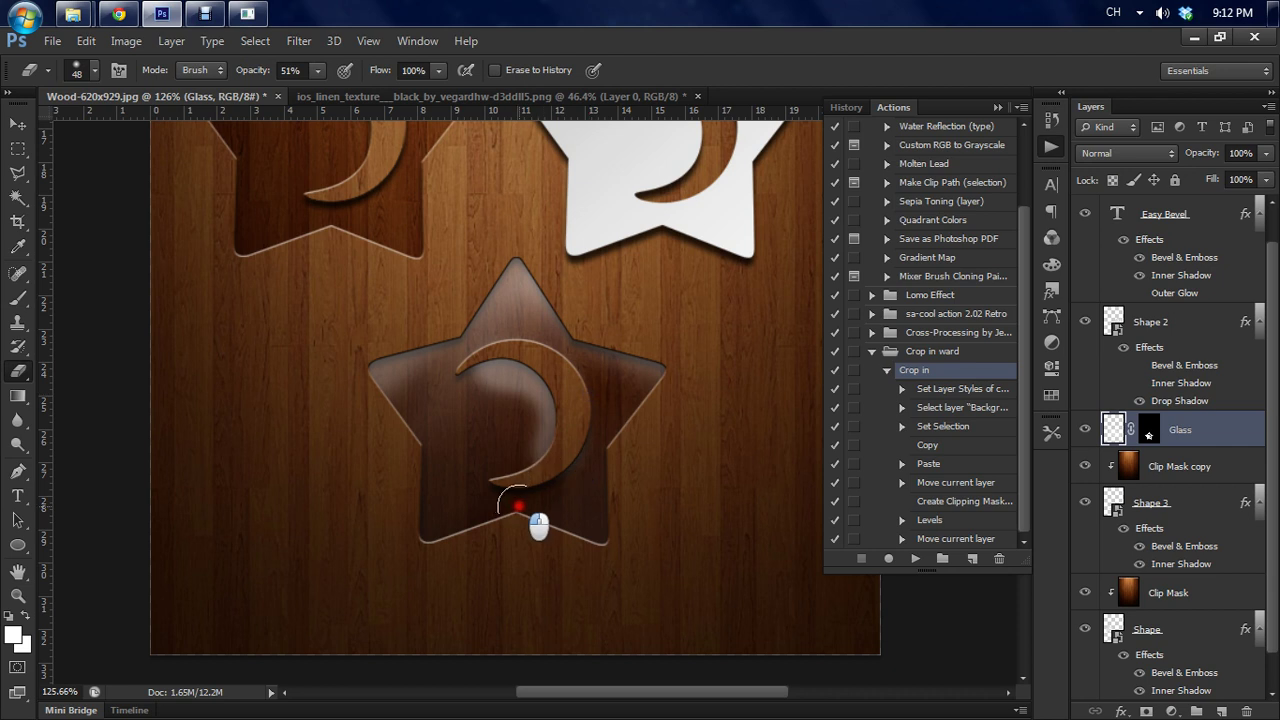
pyautogui.moveTo(495, 455)
pyautogui.mouseDown()
pyautogui.moveTo(512, 397)
pyautogui.moveTo(440, 395)
pyautogui.moveTo(513, 408)
pyautogui.moveTo(516, 422)
pyautogui.moveTo(470, 391)
pyautogui.moveTo(517, 414)
pyautogui.moveTo(518, 467)
pyautogui.moveTo(543, 414)
pyautogui.moveTo(434, 380)
pyautogui.moveTo(416, 412)
pyautogui.moveTo(515, 427)
pyautogui.moveTo(545, 462)
pyautogui.mouseUp()
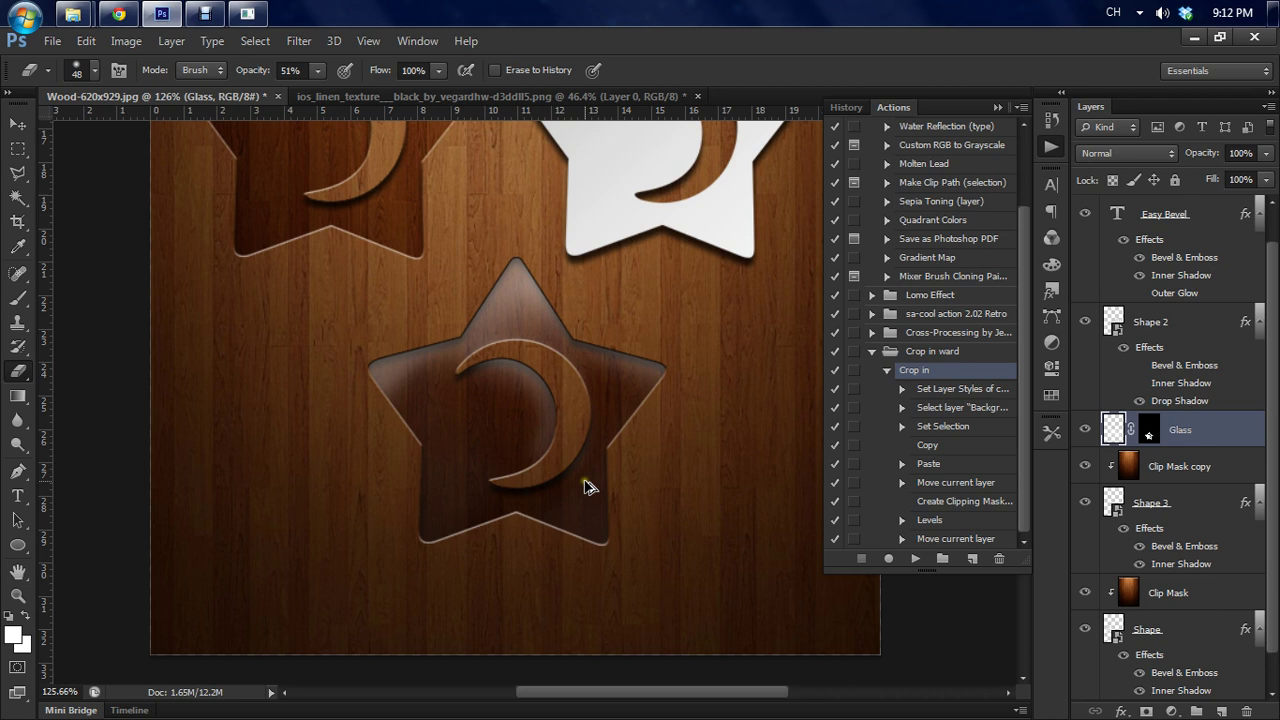
pyautogui.click(17, 123)
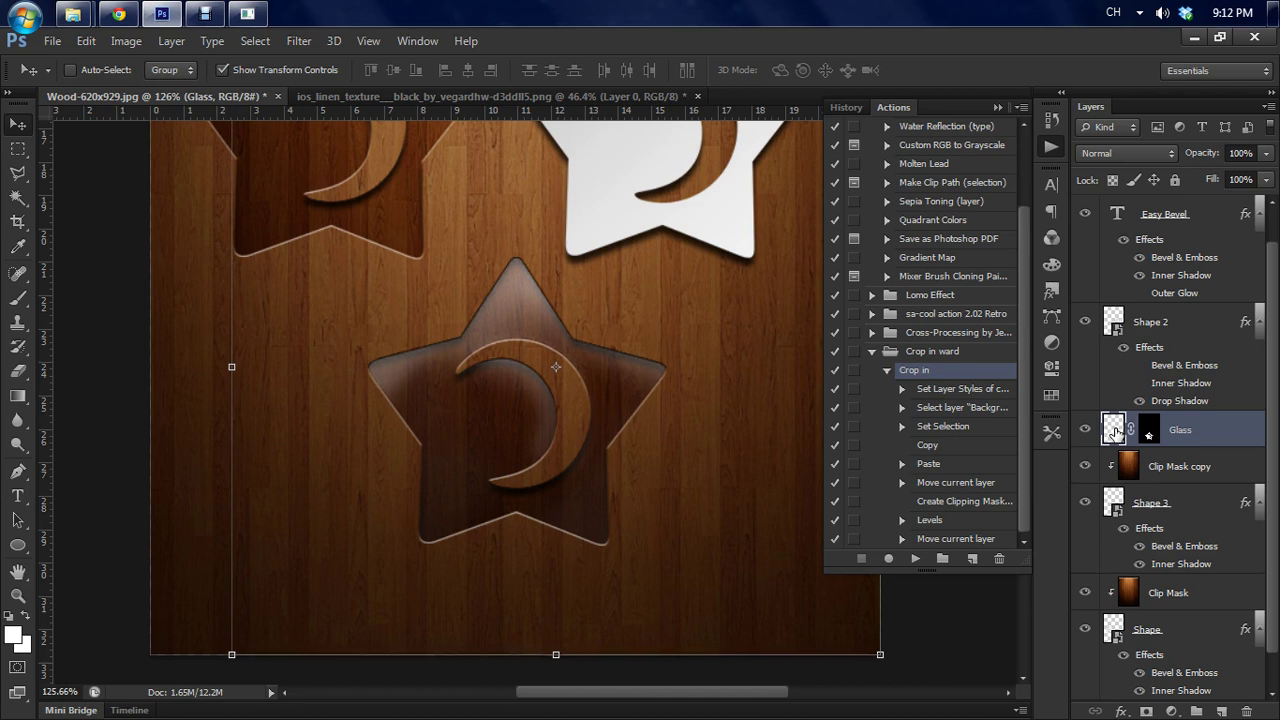
pyautogui.scroll(5, 1020, 430)
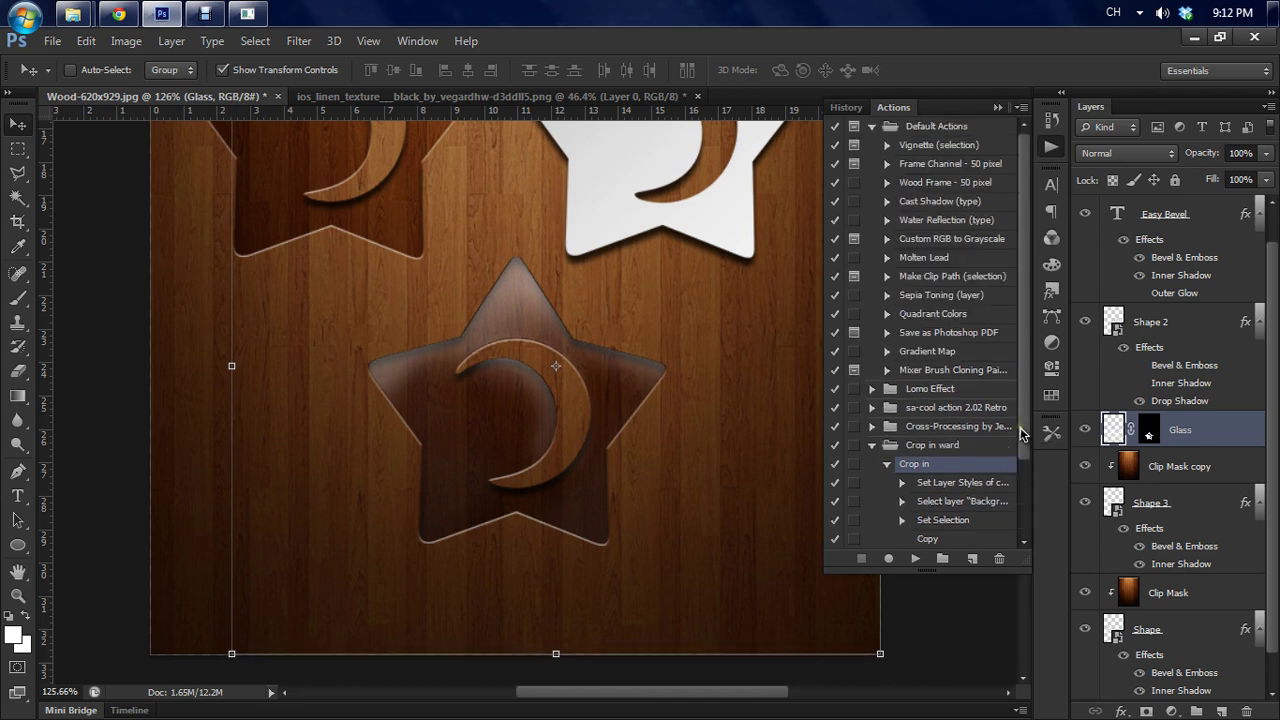
pyautogui.scroll(3, 529, 363)
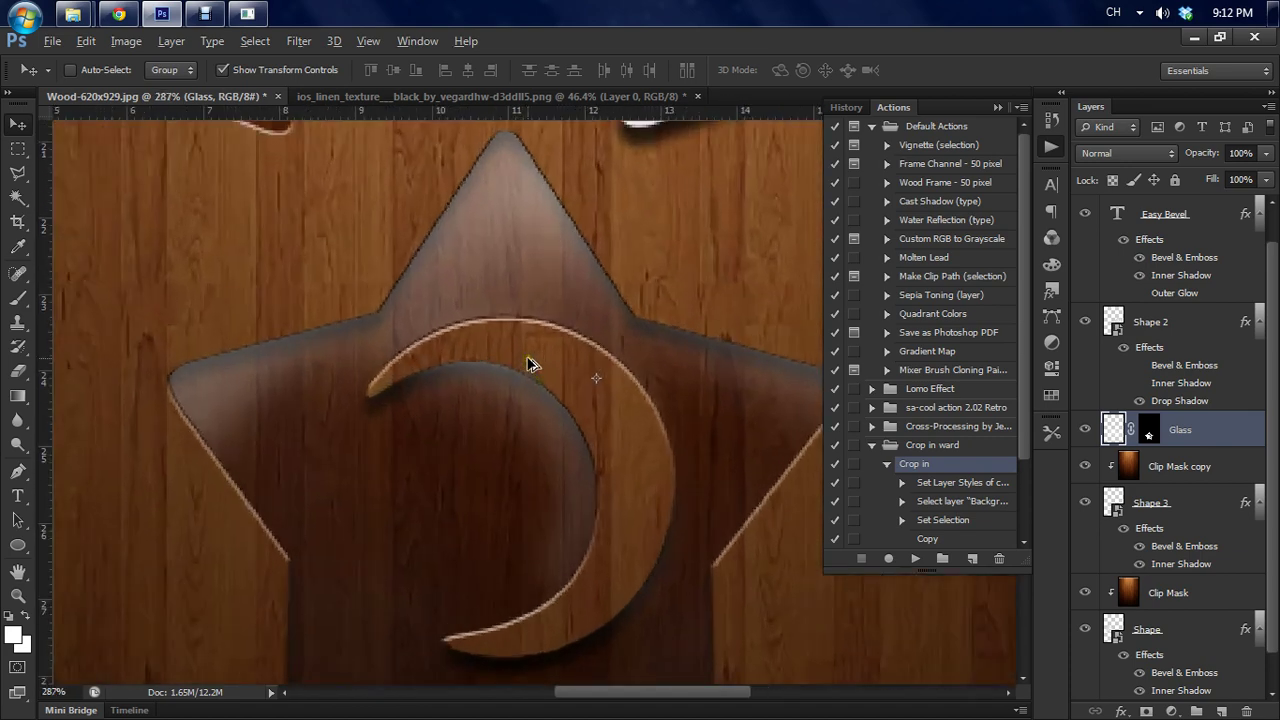
pyautogui.scroll(-4, 530, 366)
pyautogui.scroll(-2, 529, 366)
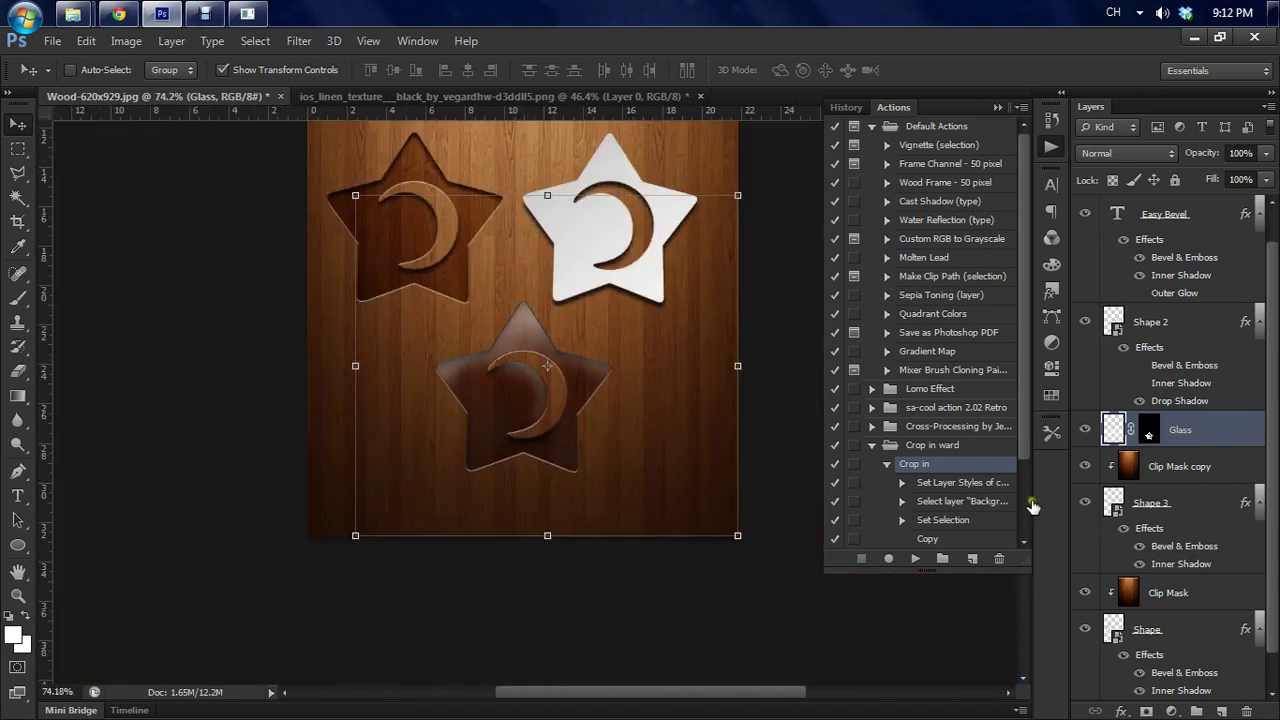
pyautogui.click(1190, 617)
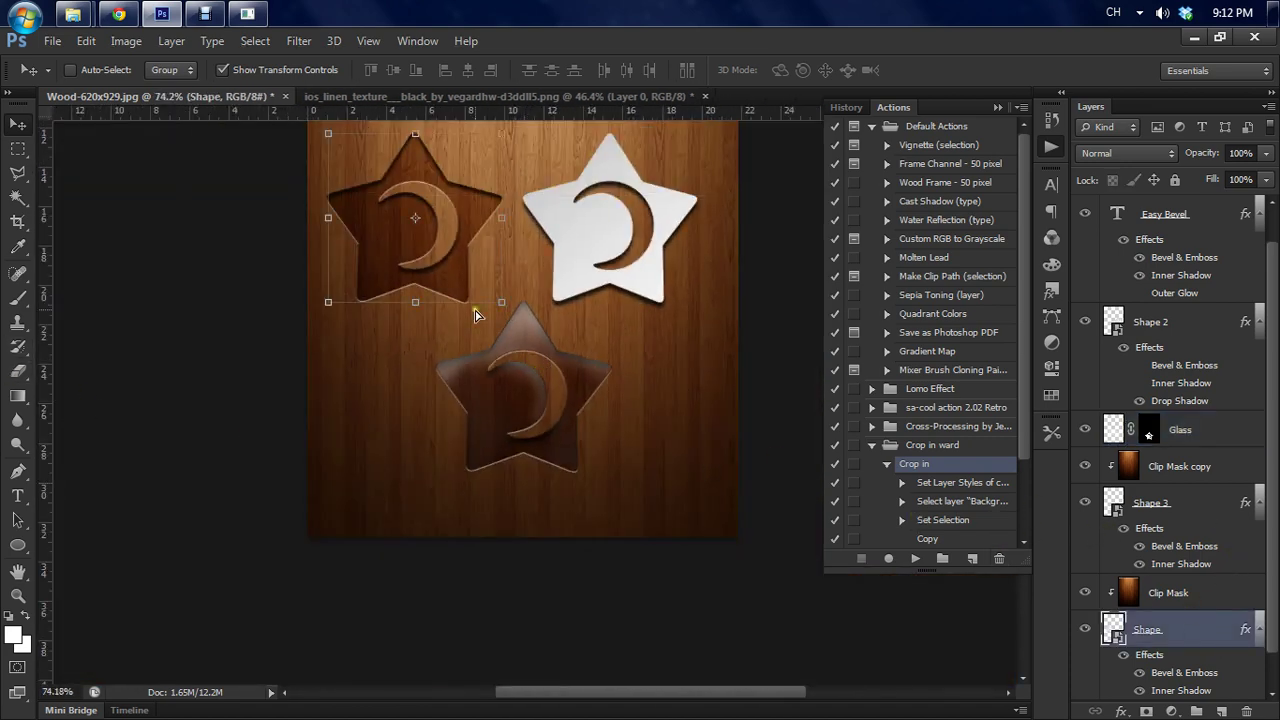
pyautogui.click(1163, 300)
pyautogui.scroll(-3, 457, 377)
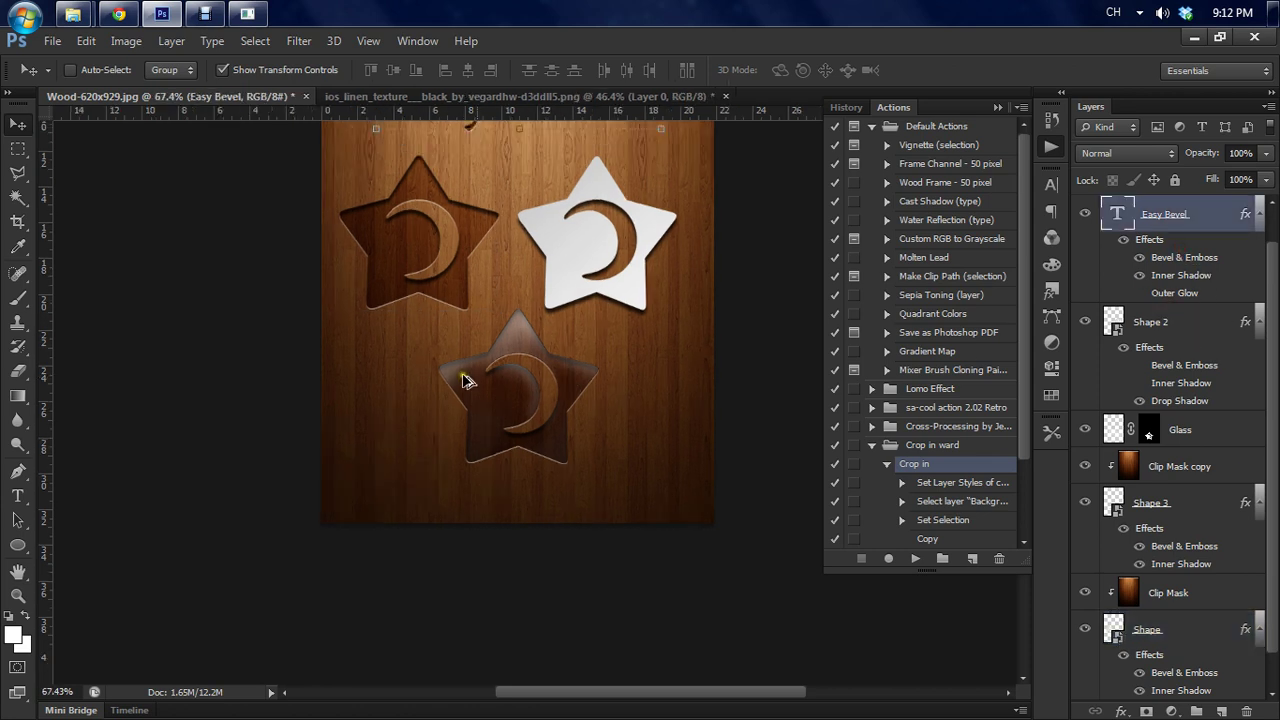
pyautogui.scroll(2, 516, 490)
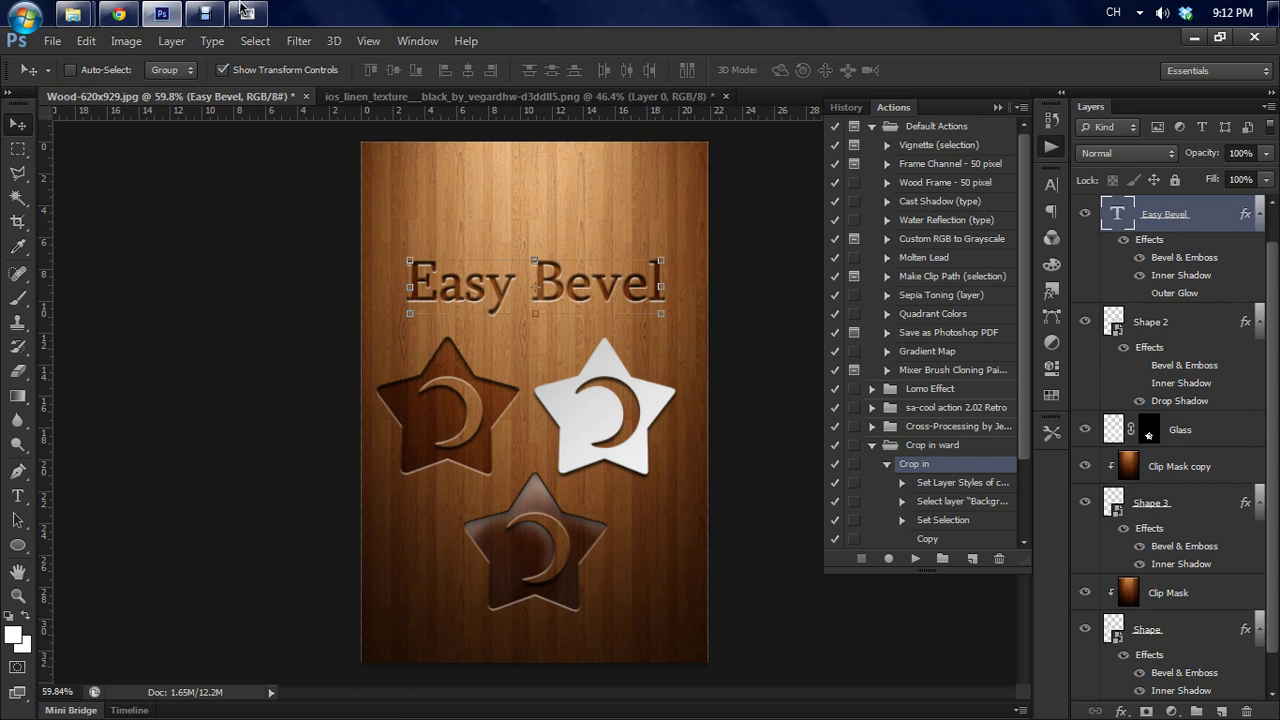
pyautogui.click(207, 12)
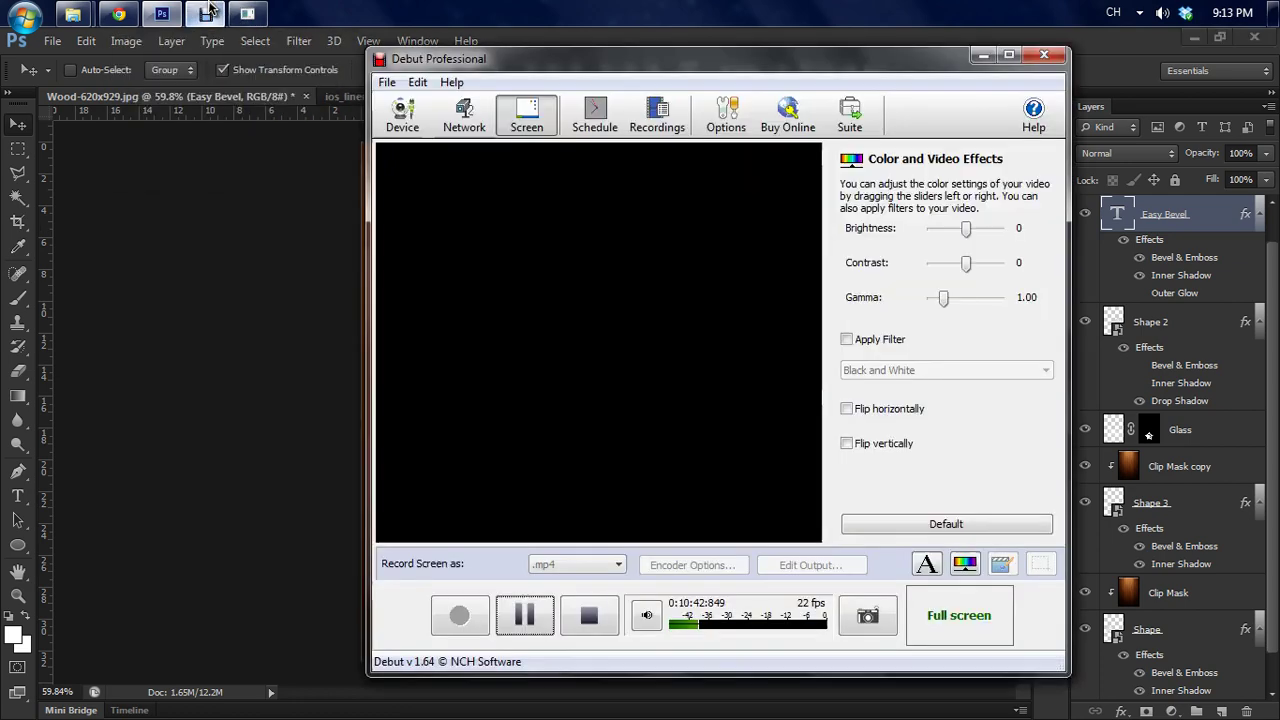